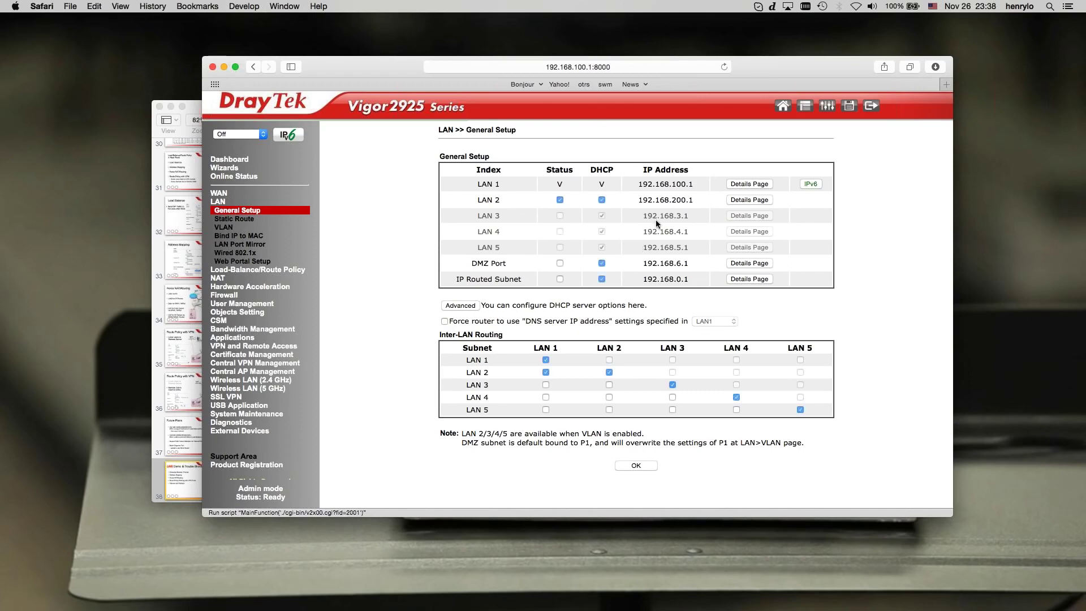
Check the LAN-to-LAN VPN connection status and the first tunnel's virtual network address.
double_click(677, 185)
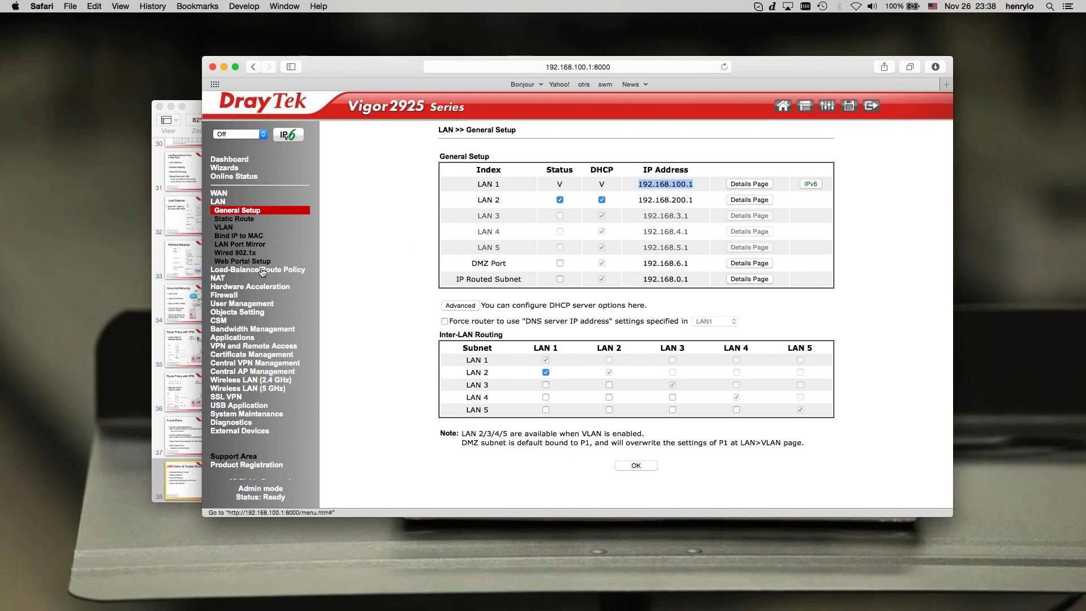
click(234, 346)
click(233, 338)
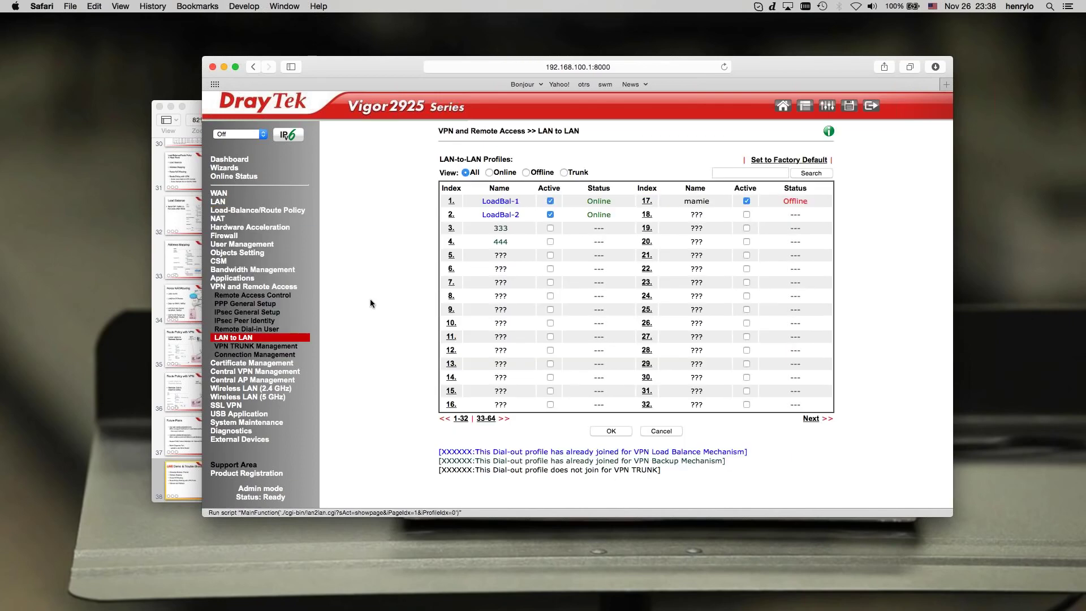
click(266, 355)
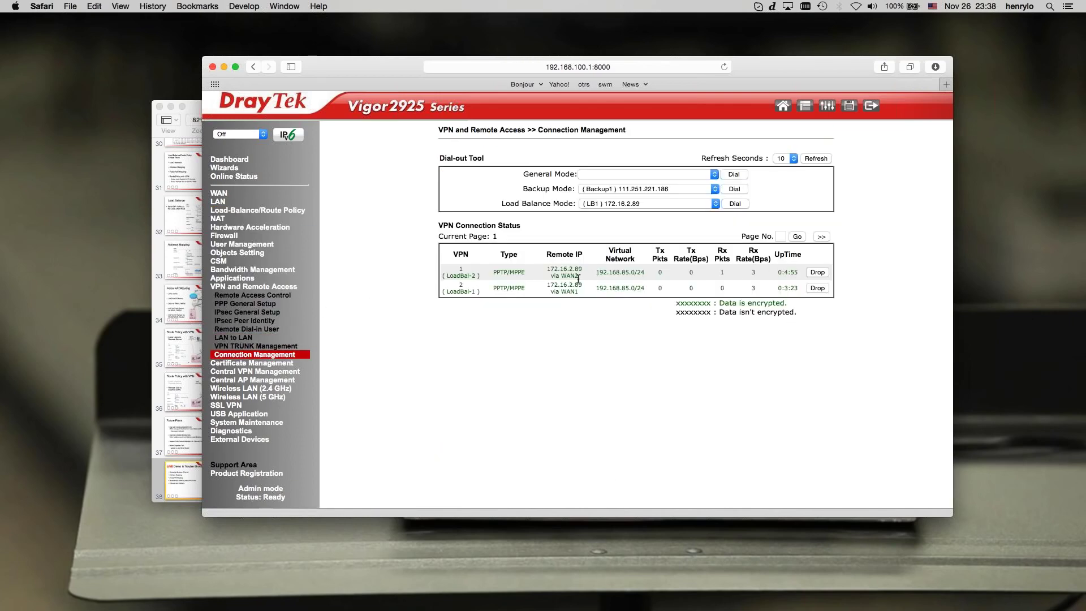
drag(625, 275, 629, 274)
Show slide 39 in the presentation, then bring up the Load-Balance/Route Policy rules table.
drag(413, 73, 632, 77)
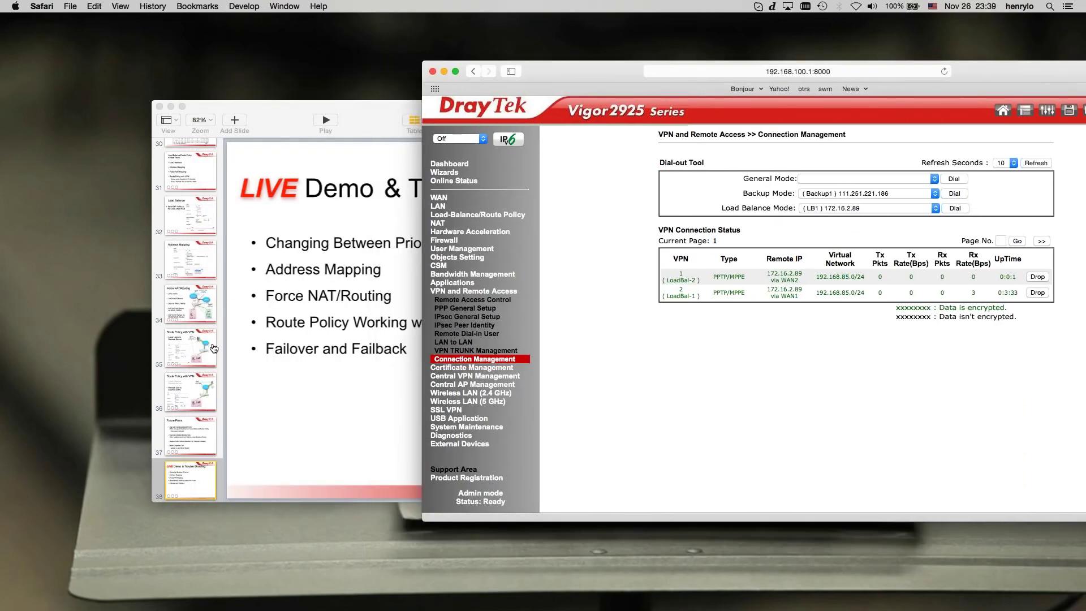
scroll(203, 462, down, 3)
click(202, 457)
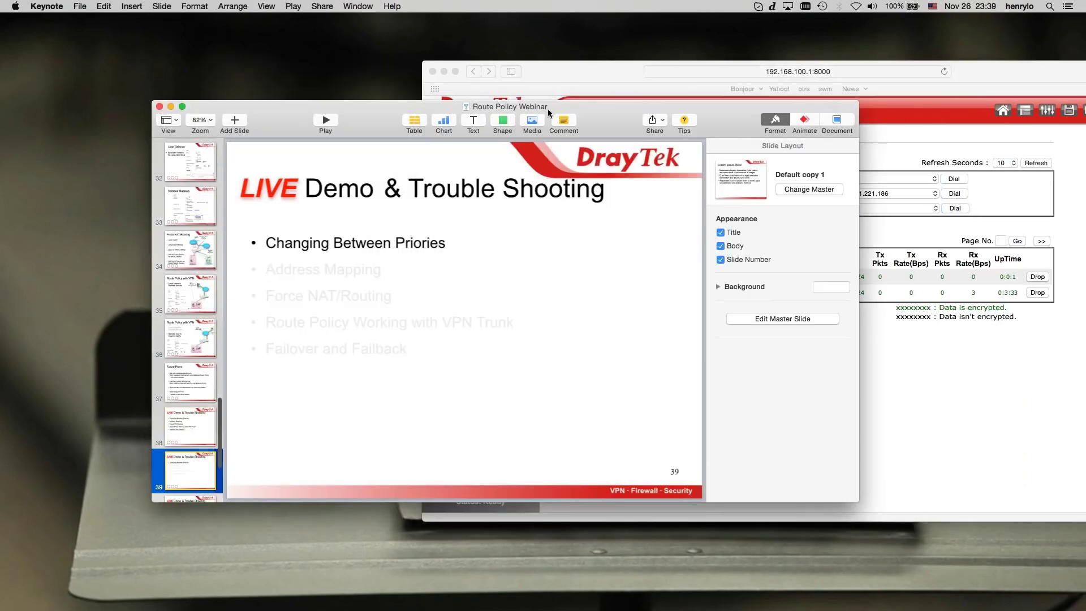
double_click(609, 112)
click(768, 388)
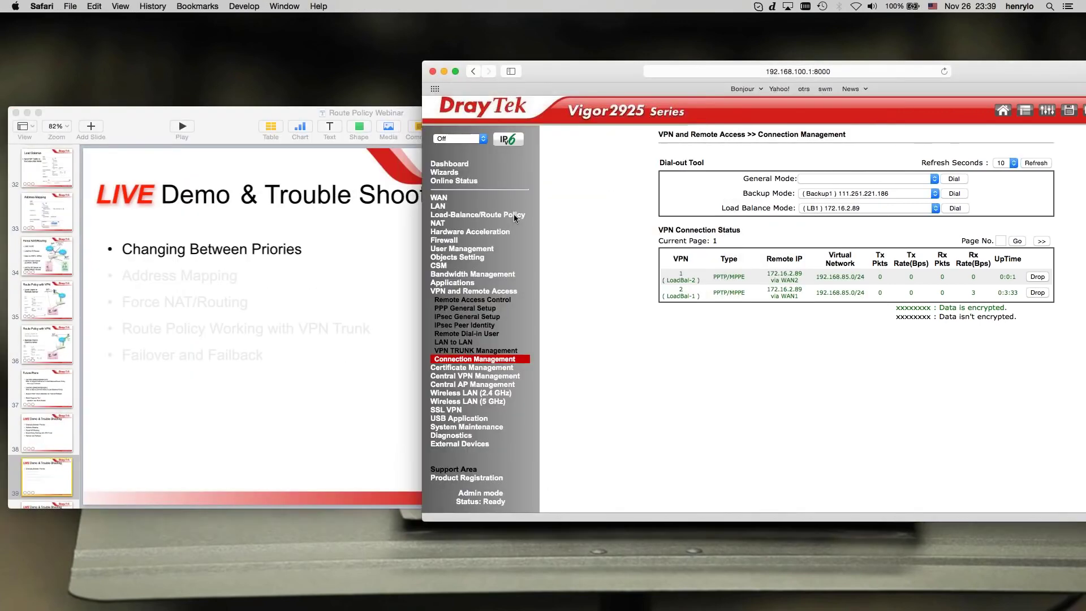
click(476, 215)
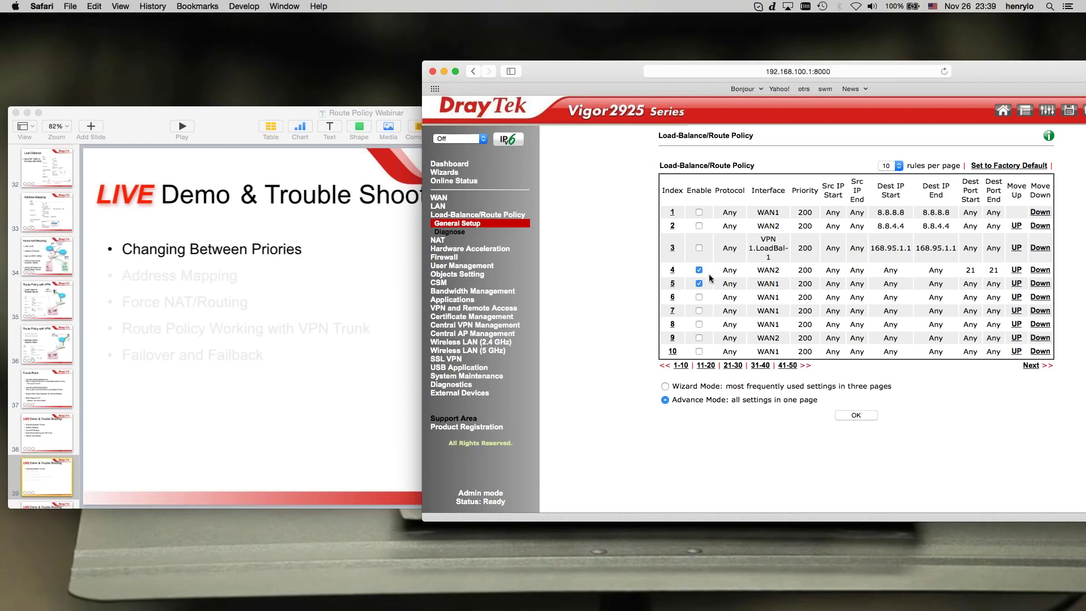
Enable policy rule 1 and run traceroute 8.8.8.8 in Terminal, stopping it after several hops.
click(699, 213)
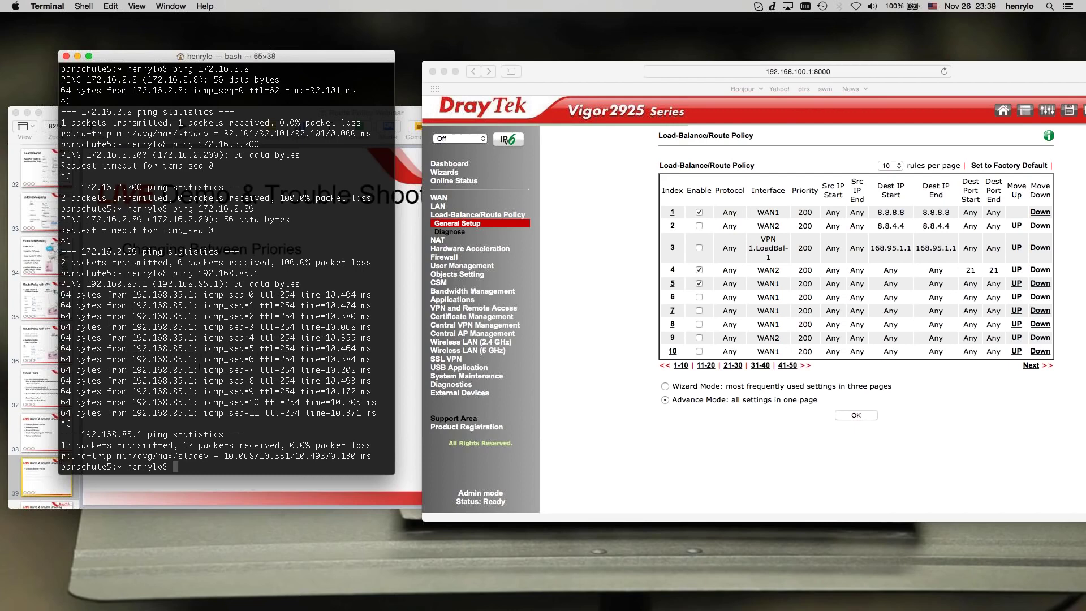
text(traceroute 8.8.8.8)
key(Return)
key(ctrl+c)
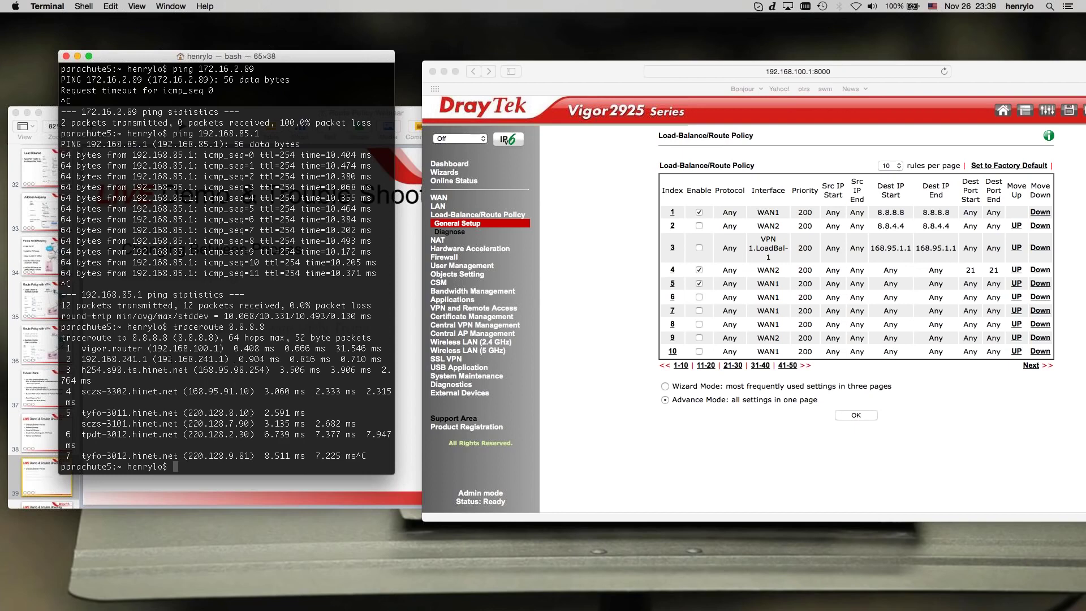
Compare hop 192.168.241.1 with the WAN1 address 192.168.241.239 on the router Dashboard.
double_click(191, 358)
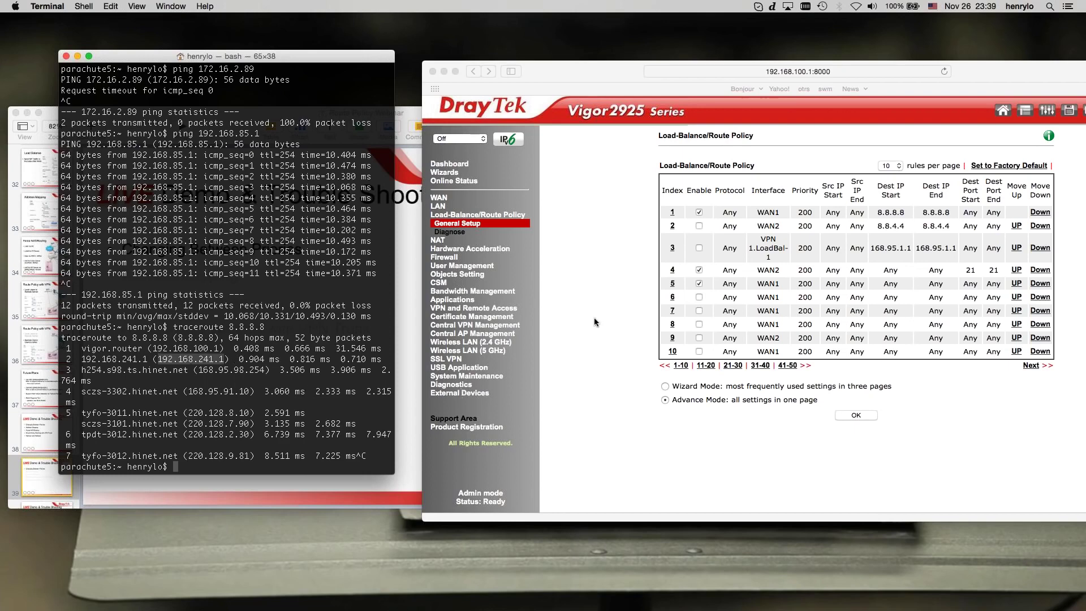
click(588, 164)
click(619, 120)
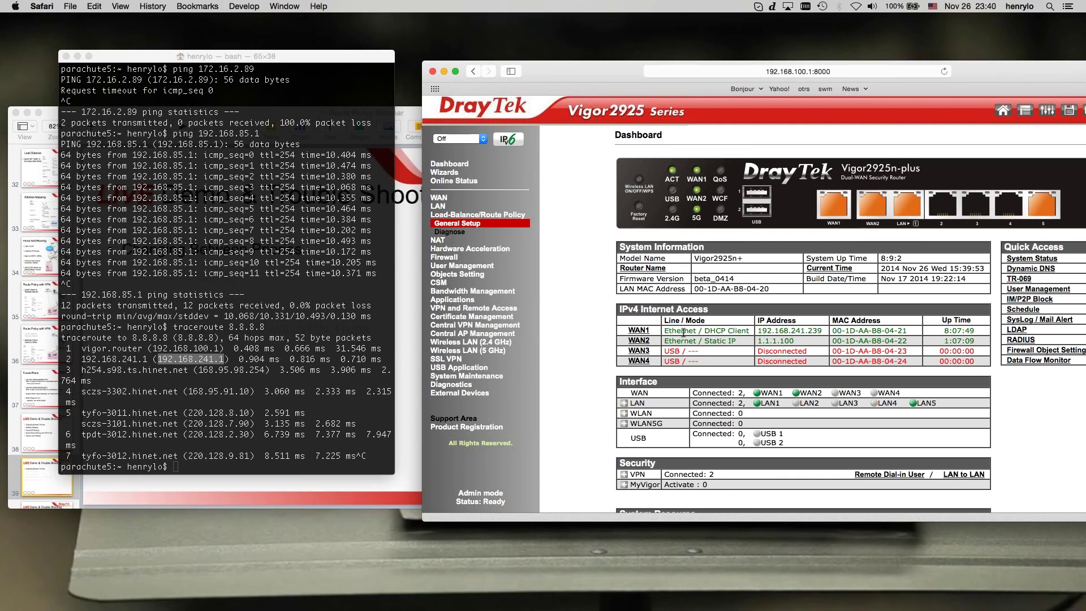
Limit rule 6 to destination IP range 8.8.8.8–8.8.8.8.
click(473, 226)
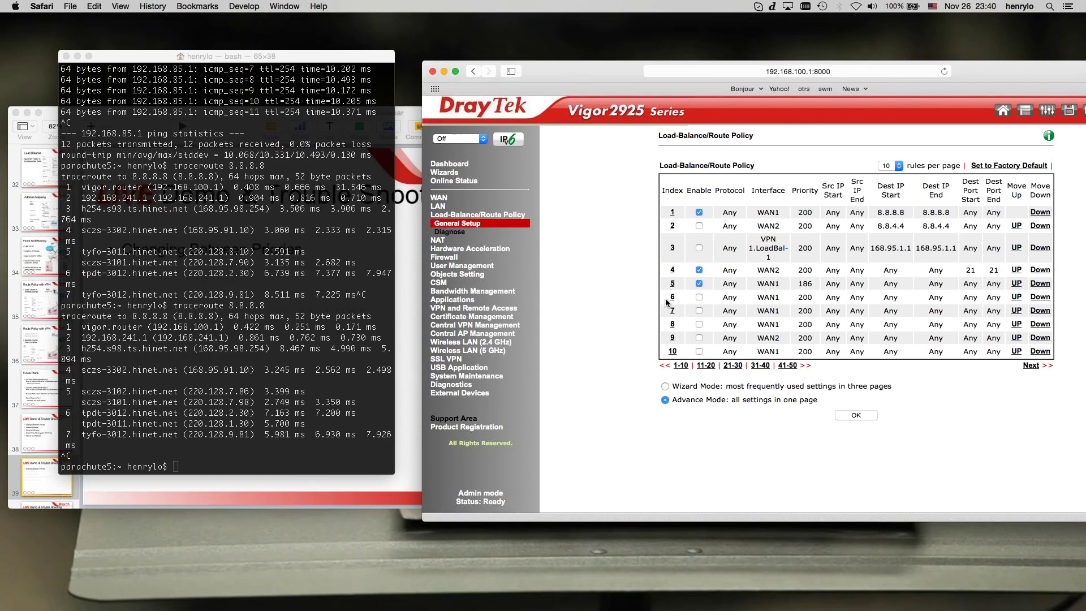
click(672, 297)
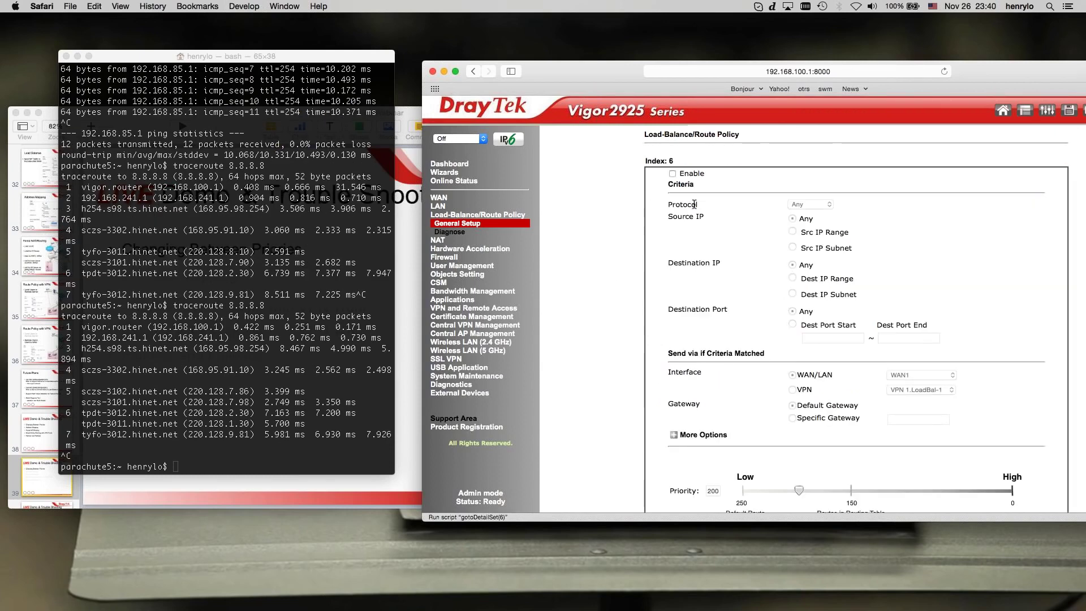
click(790, 279)
click(830, 292)
text(8.8.8)
click(945, 290)
text(8.8.8.8)
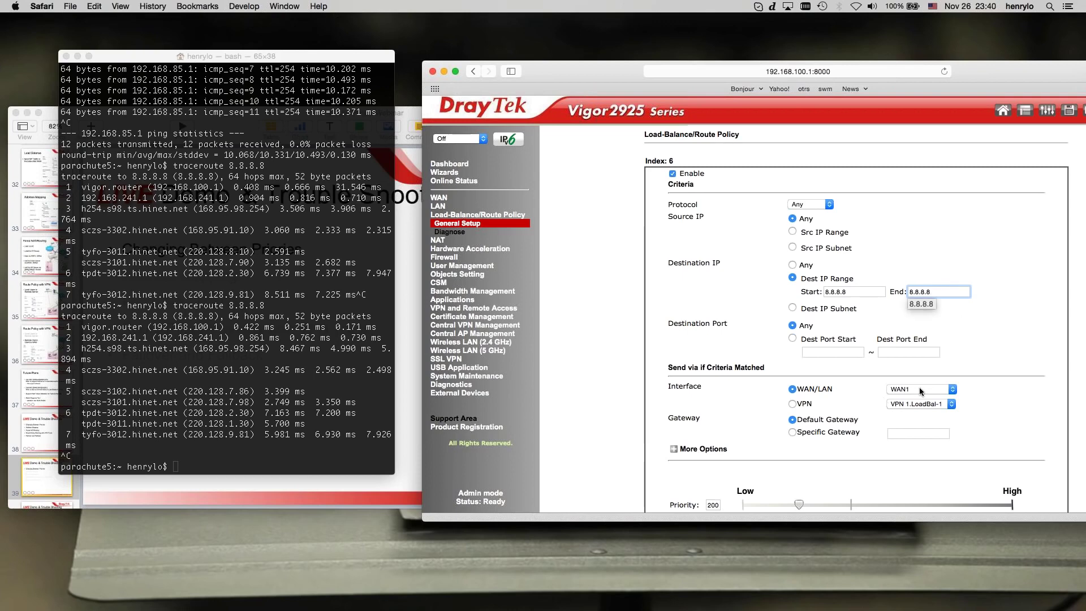
Route rule 6's traffic out WAN2 at priority 176 and save the rule.
click(918, 389)
click(936, 398)
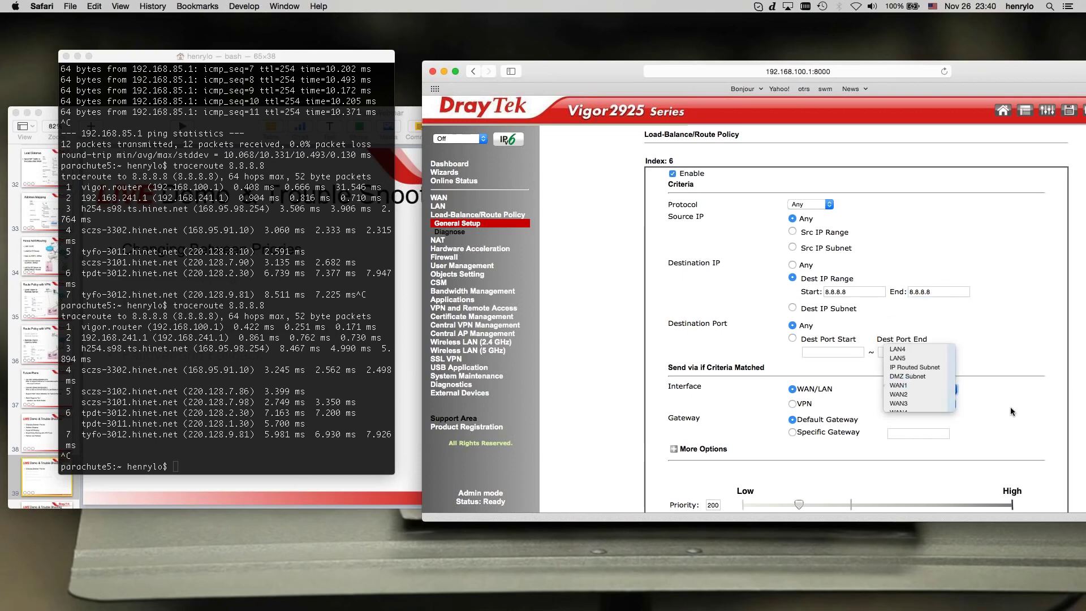
scroll(816, 413, down, 3)
drag(815, 413, 822, 408)
click(778, 463)
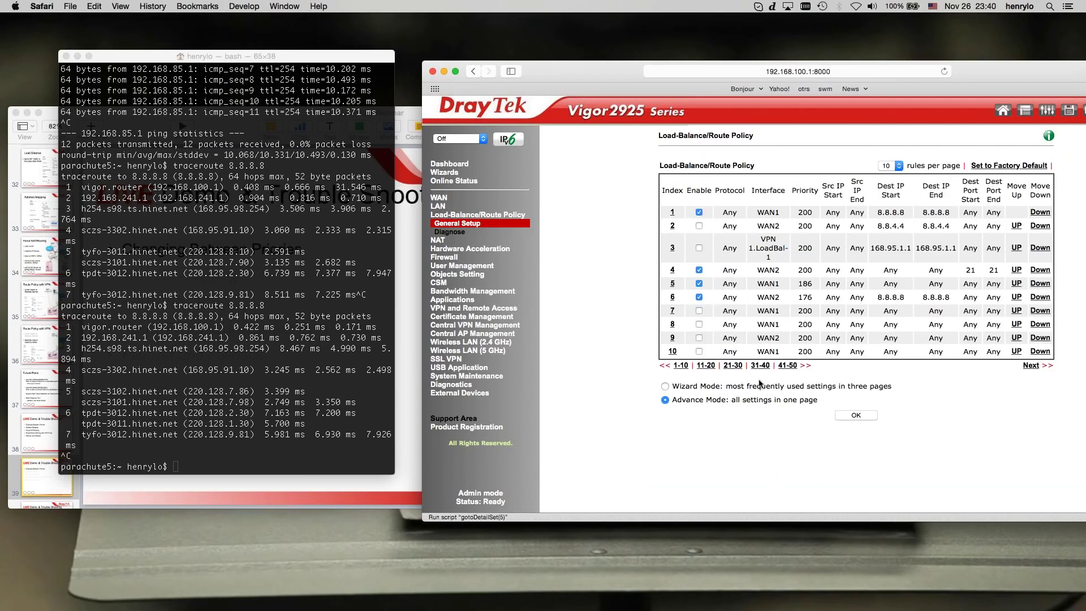
click(342, 378)
key(Up)
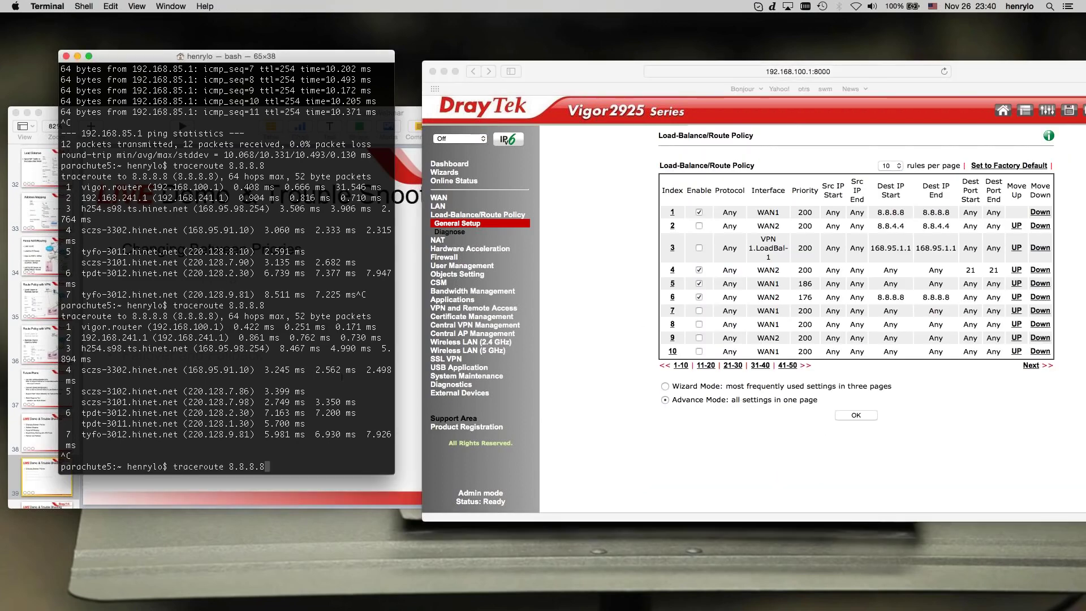
Rerun traceroute 8.8.8.8 and confirm the second hop is now 1.1.1.1.
key(Return)
key(ctrl+c)
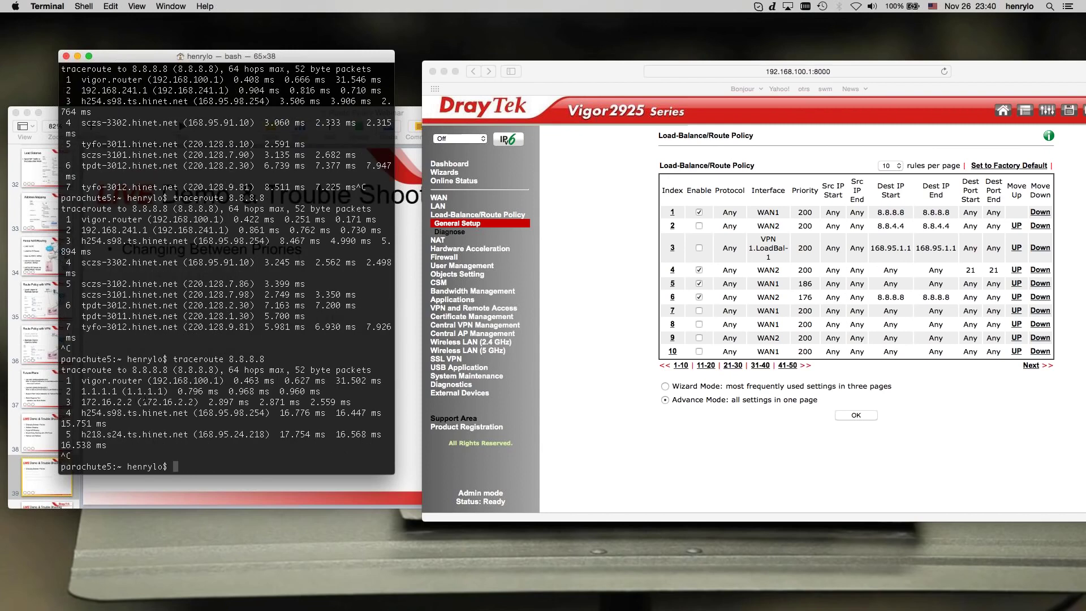
double_click(144, 391)
Ping 192.168.200.10 and confirm every reply arrives.
text(ping 192.168.200.10)
key(Return)
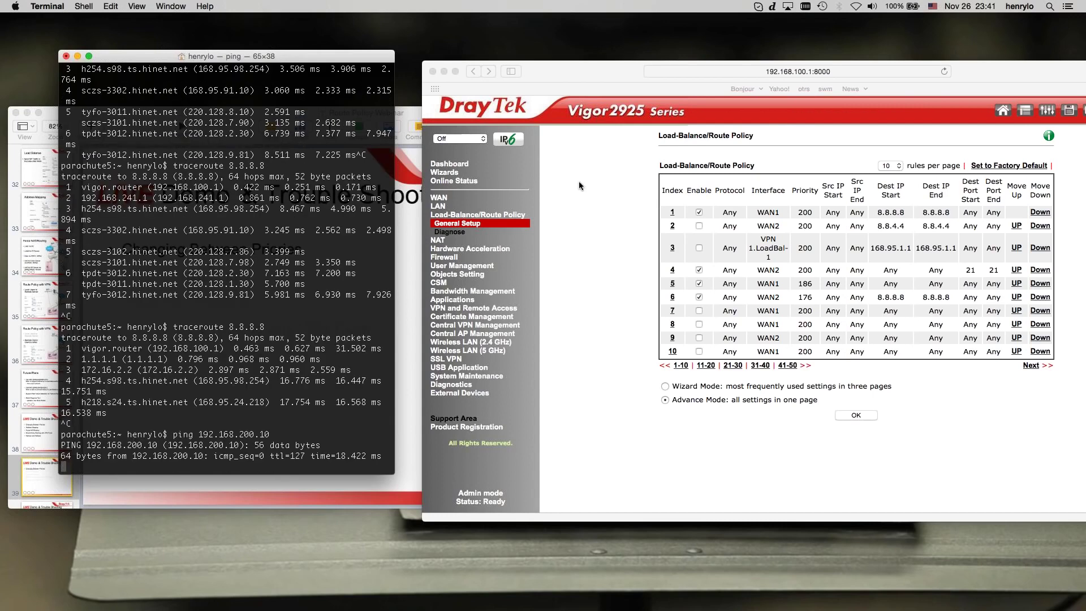
key(ctrl+c)
click(607, 323)
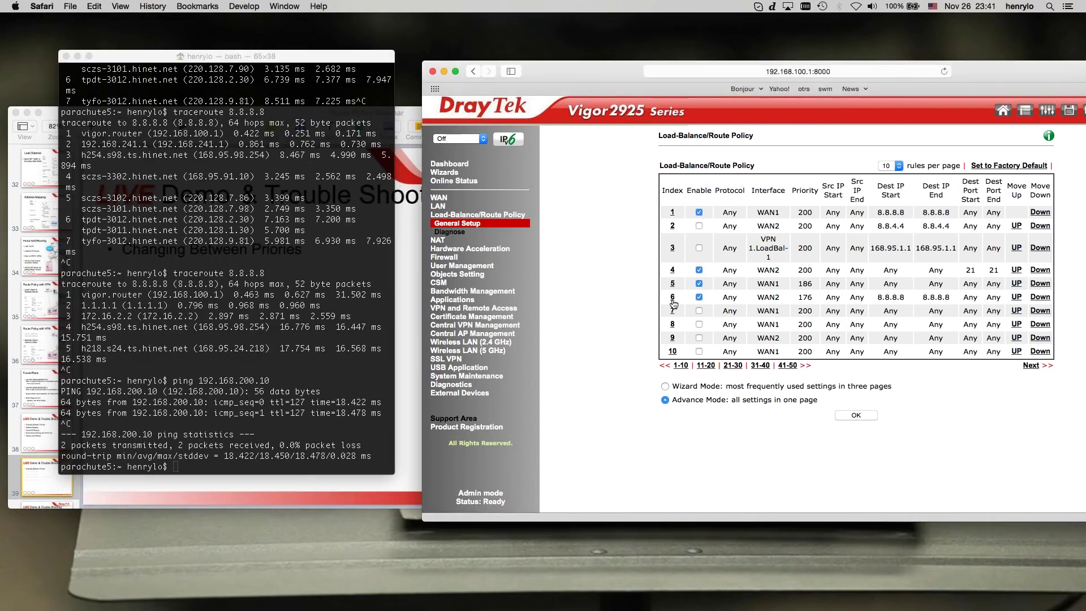
Lower rule 5's priority from 186 to 135 and save it.
click(672, 283)
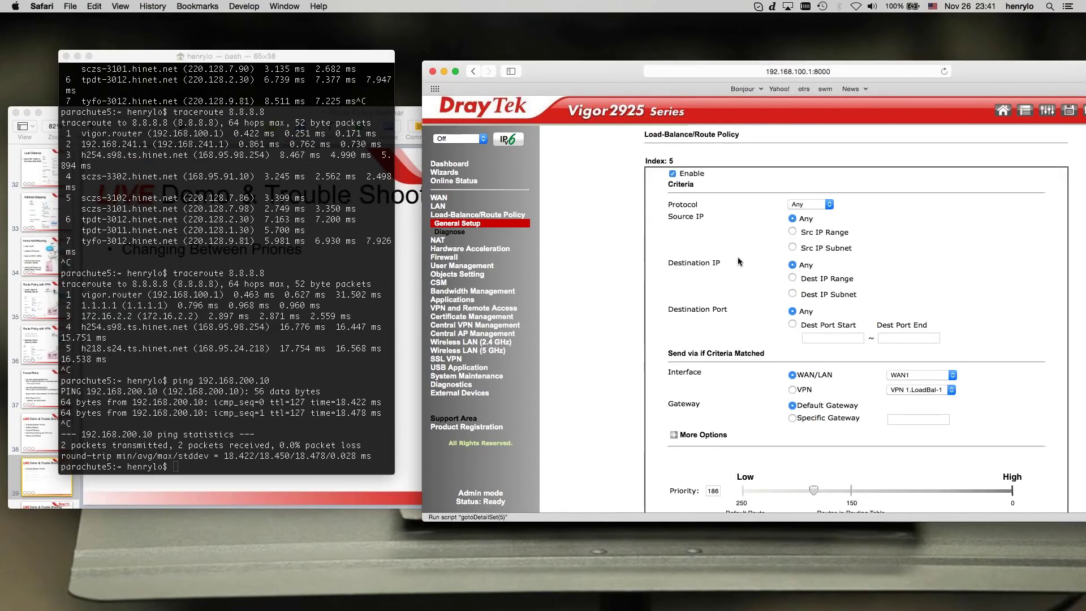
scroll(813, 438, down, 3)
drag(814, 429, 867, 430)
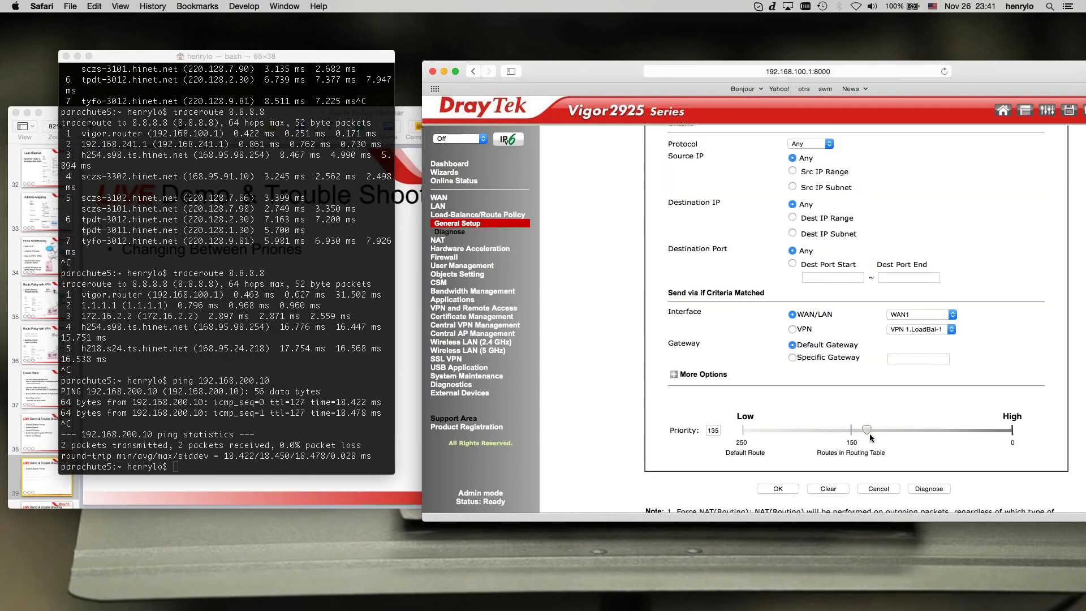
click(779, 489)
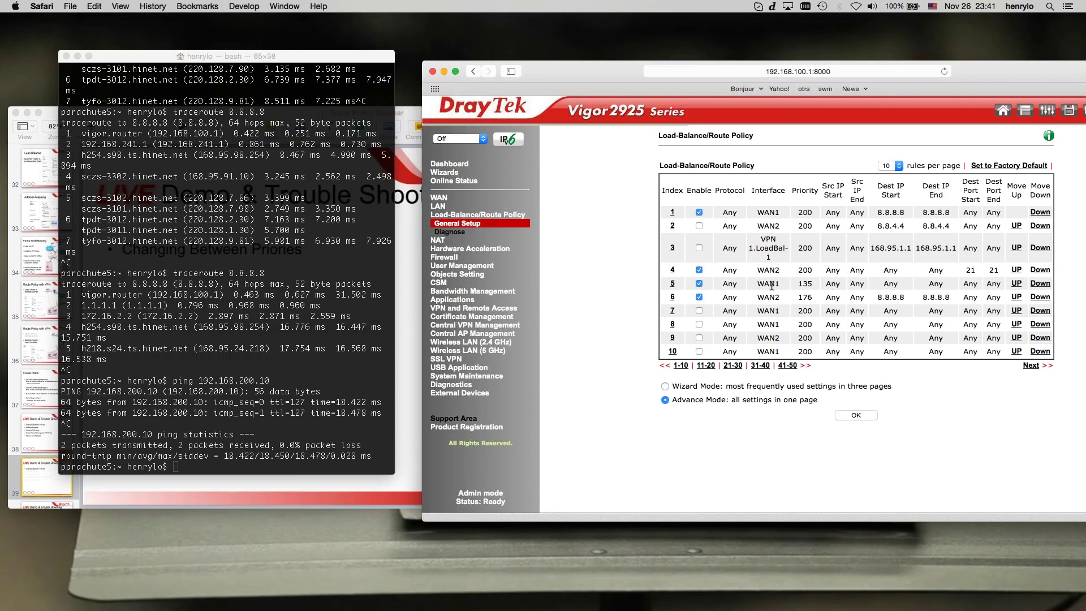
Rerun the ping to 192.168.200.10 in Terminal.
click(195, 394)
key(Up)
key(Return)
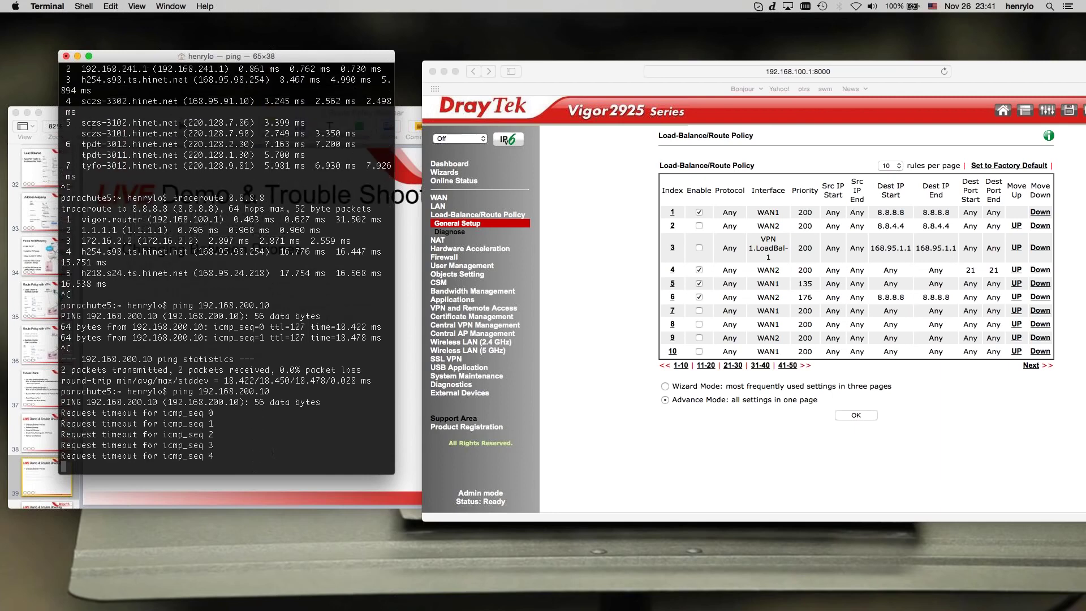
Stop the failing ping and change rule 5's priority to 171.
key(ctrl+c)
click(625, 404)
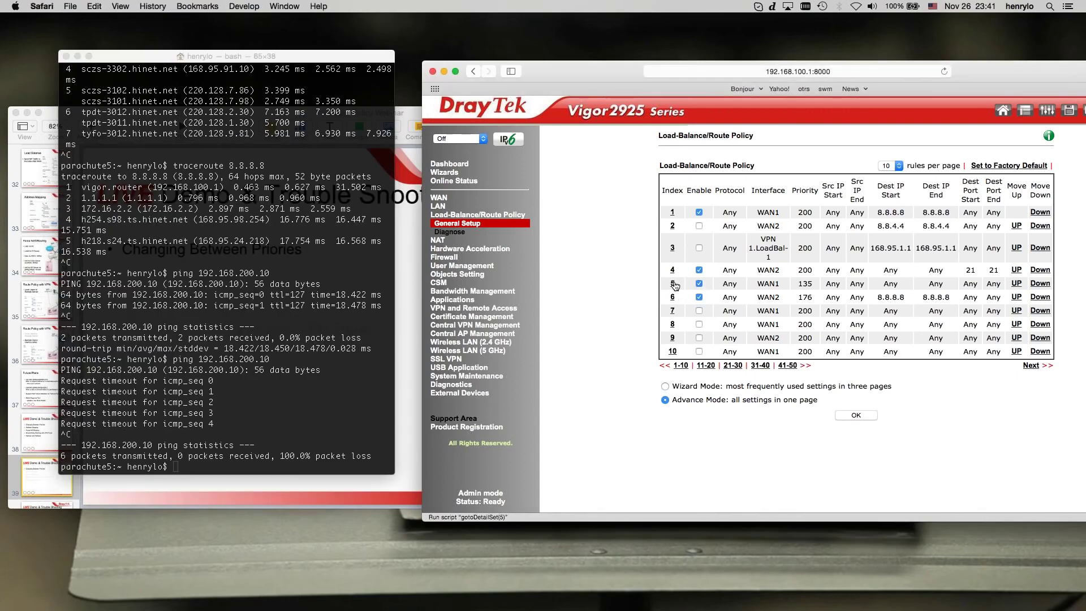
click(673, 284)
scroll(803, 351, down, 3)
drag(827, 405, 828, 405)
click(778, 462)
Rerun the ping to 192.168.200.10, getting 3 of 3 replies with 0% loss.
click(244, 389)
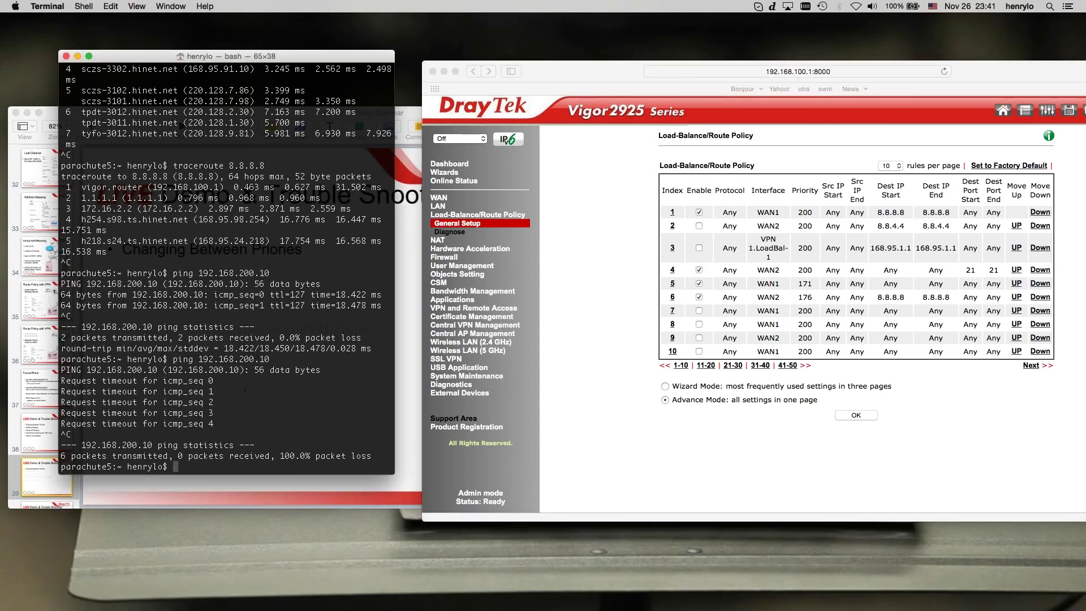
key(Up)
key(Return)
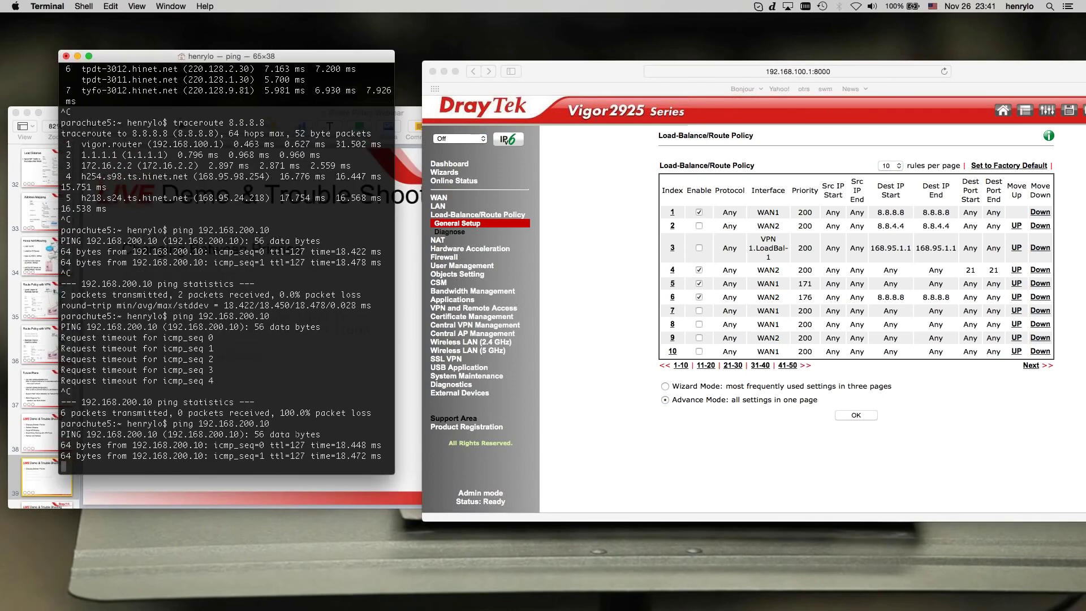
key(ctrl+c)
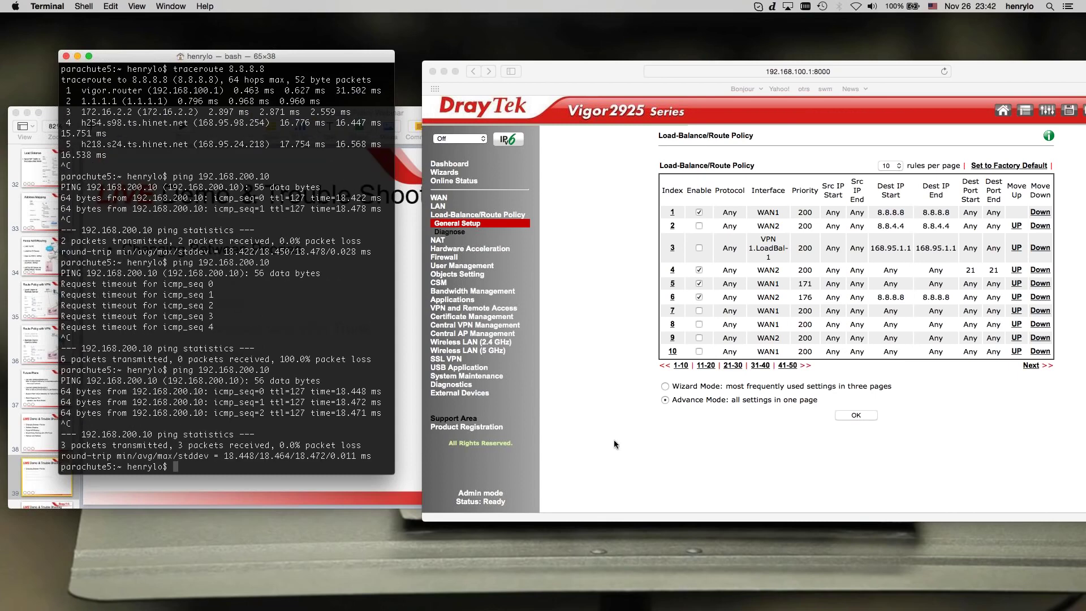
click(614, 444)
drag(339, 62, 642, 40)
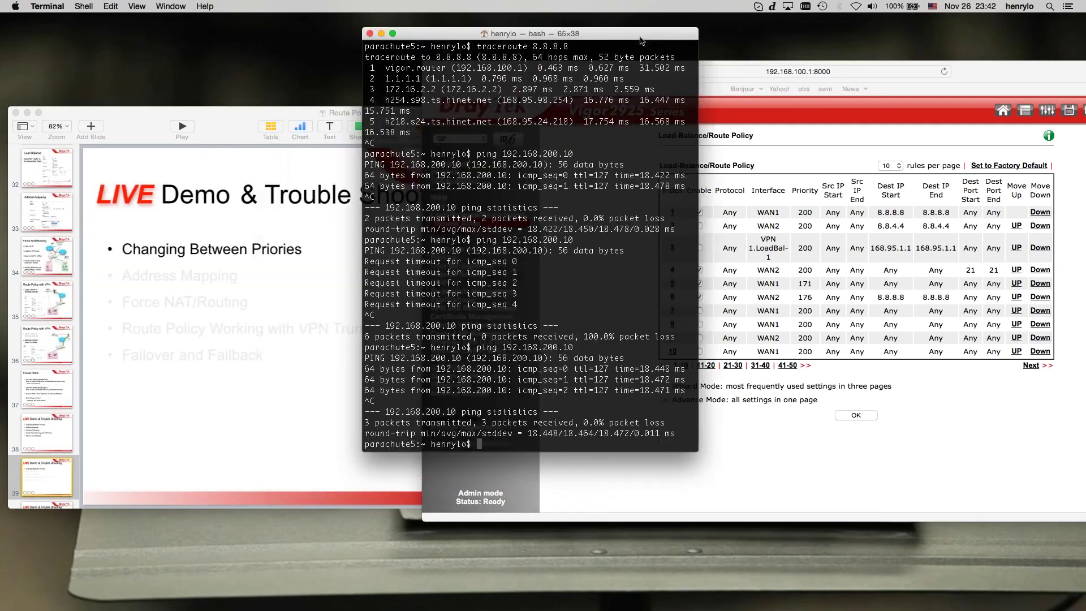
Advance the presentation to slide 40, Address Mapping.
click(225, 121)
scroll(36, 396, down, 3)
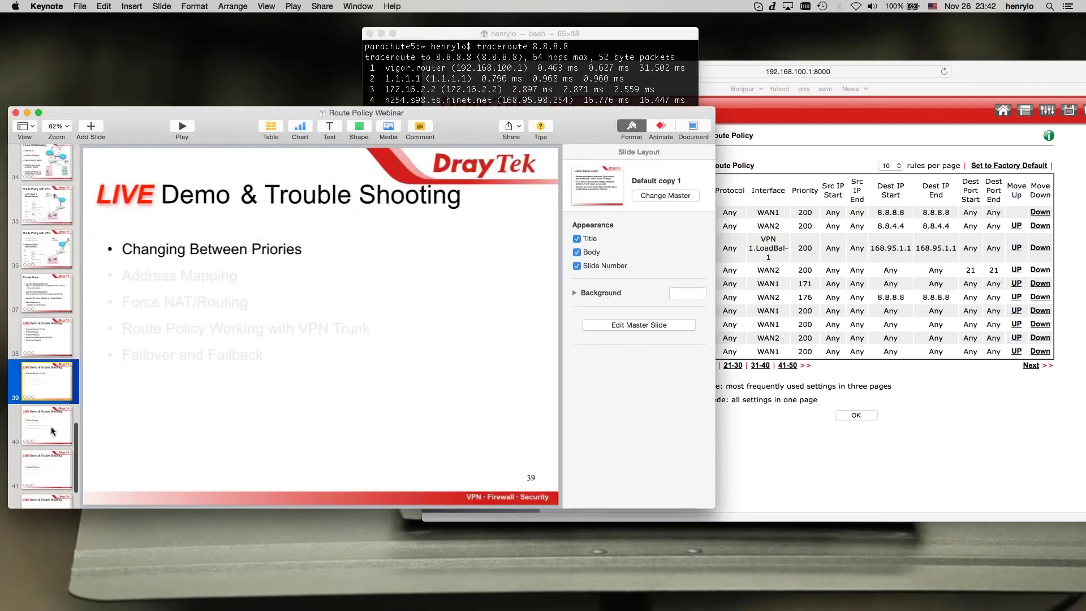
click(51, 426)
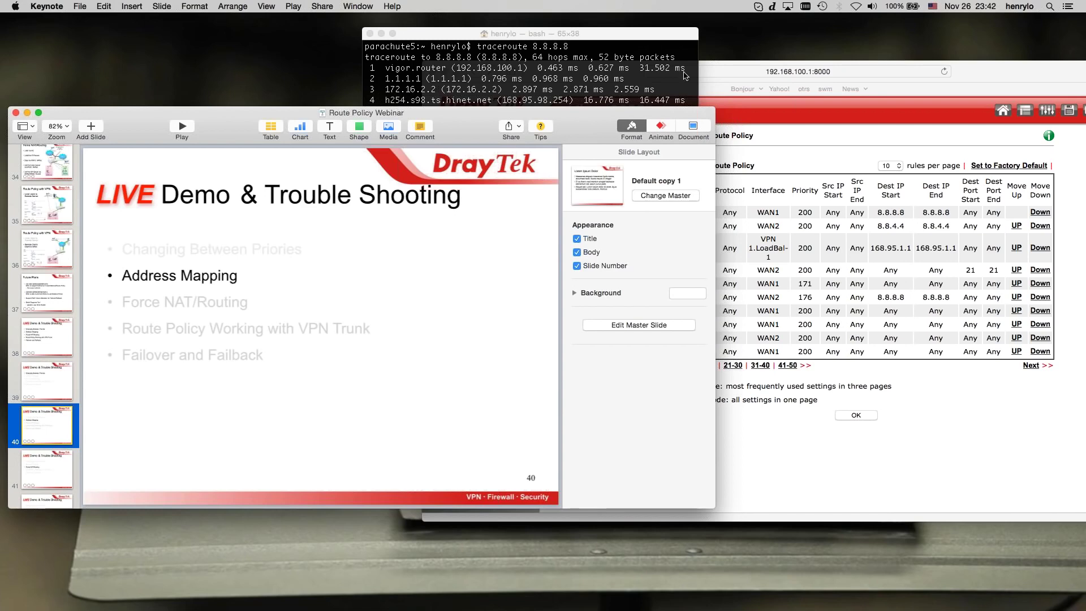
Enable WAN2's second IP alias 1.1.1.101 in the WAN2 alias list and save it.
click(704, 72)
click(447, 201)
click(456, 216)
click(982, 207)
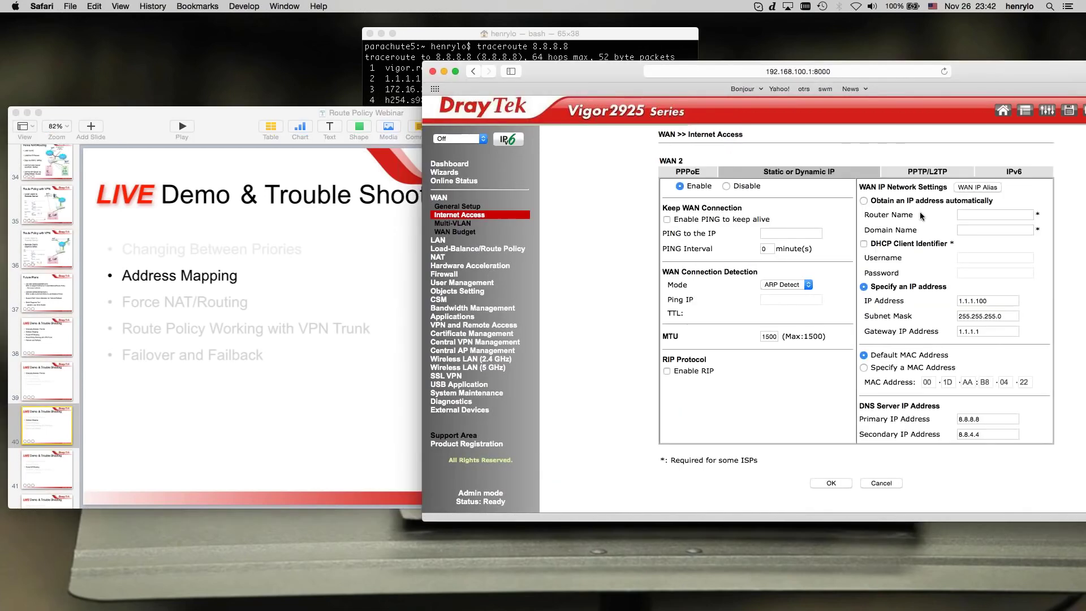
click(968, 189)
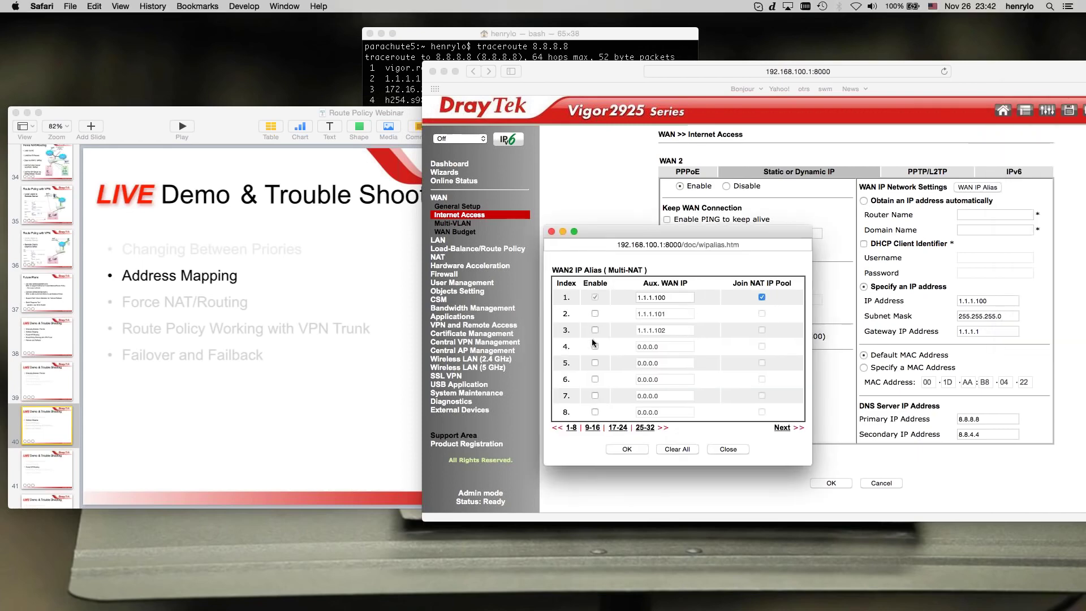
click(594, 314)
click(620, 450)
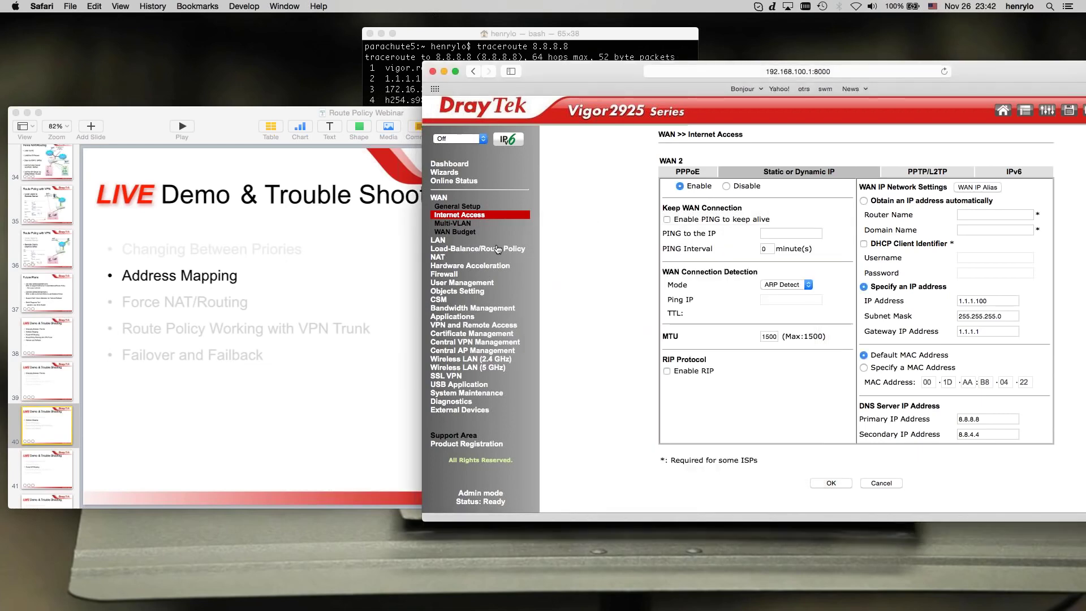
click(493, 249)
Set rule 6 to use interface WAN2 with alias 2-1.1.1.101 and save it.
click(531, 224)
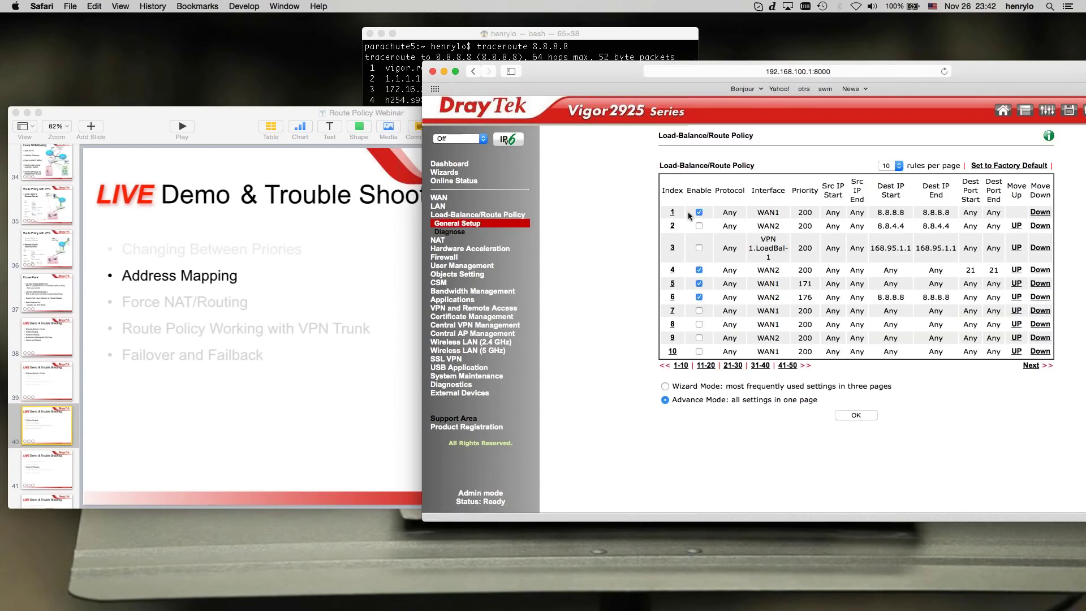
click(678, 213)
click(932, 346)
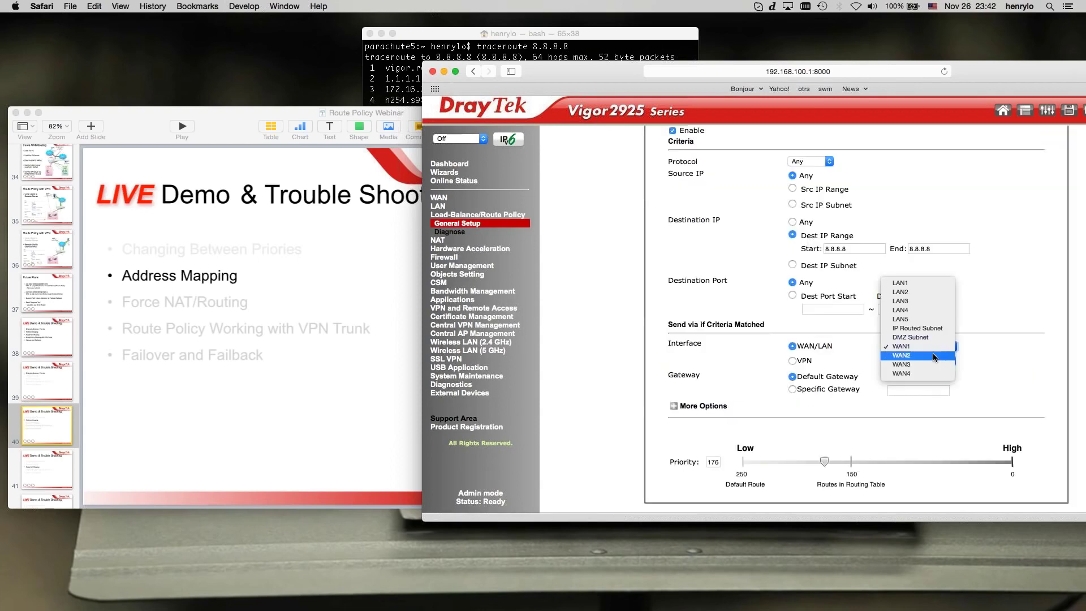
click(933, 357)
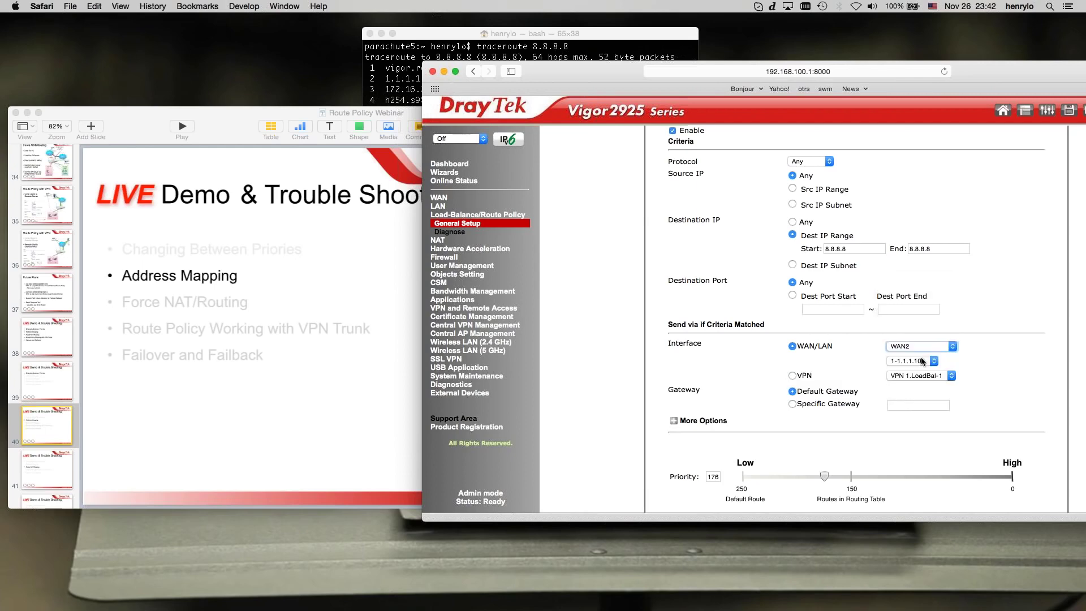
click(922, 361)
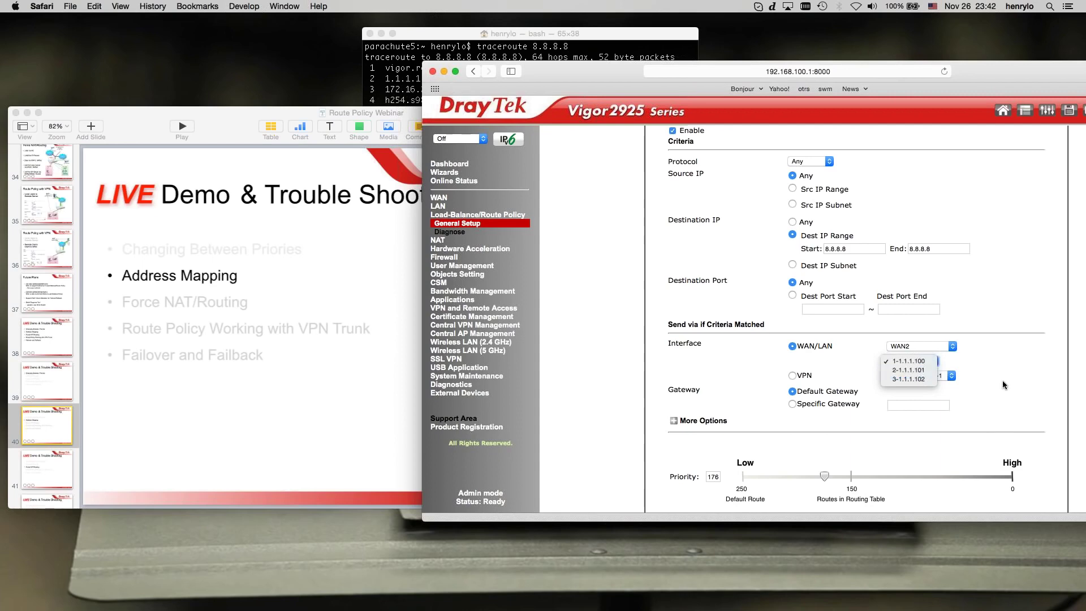
click(922, 370)
scroll(822, 440, down, 1)
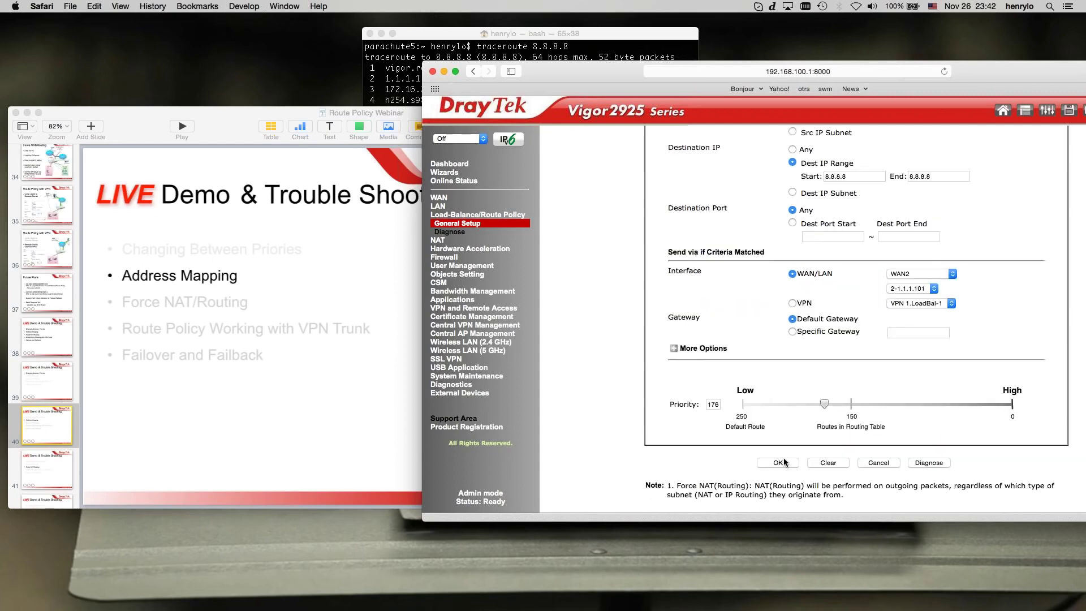
click(780, 462)
click(1048, 5)
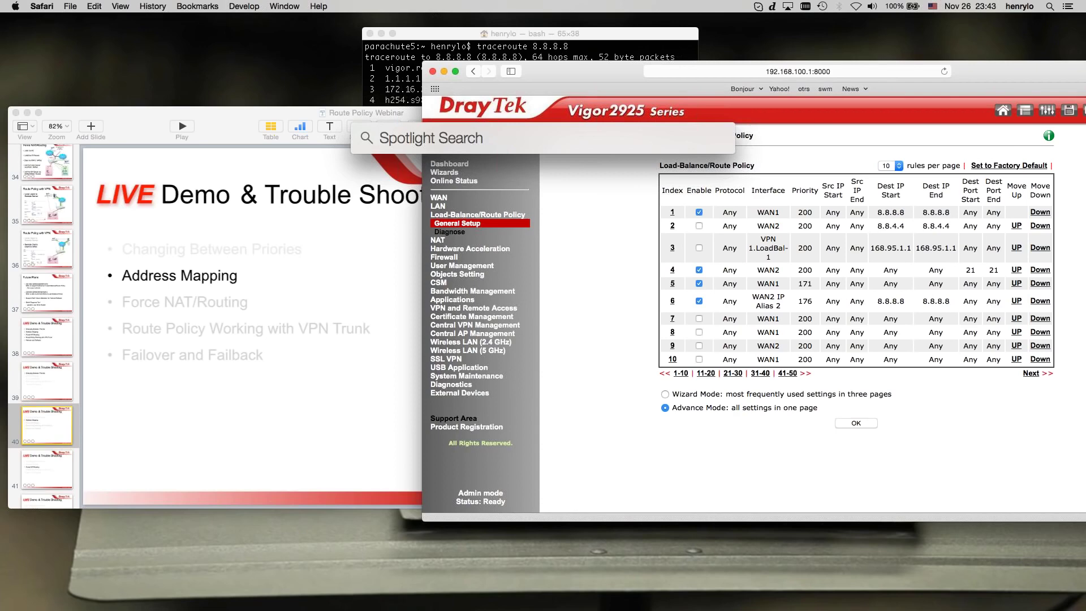
Launch Wireshark via Spotlight and shrink its window beside the Vigor2925 page.
text(wireshark)
key(Return)
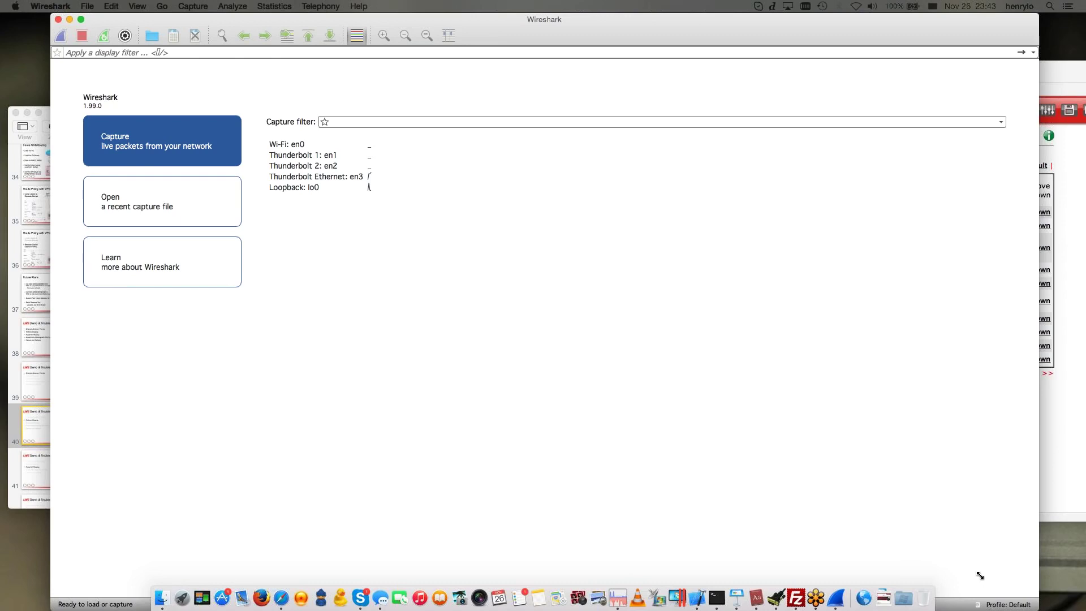
drag(980, 575, 447, 547)
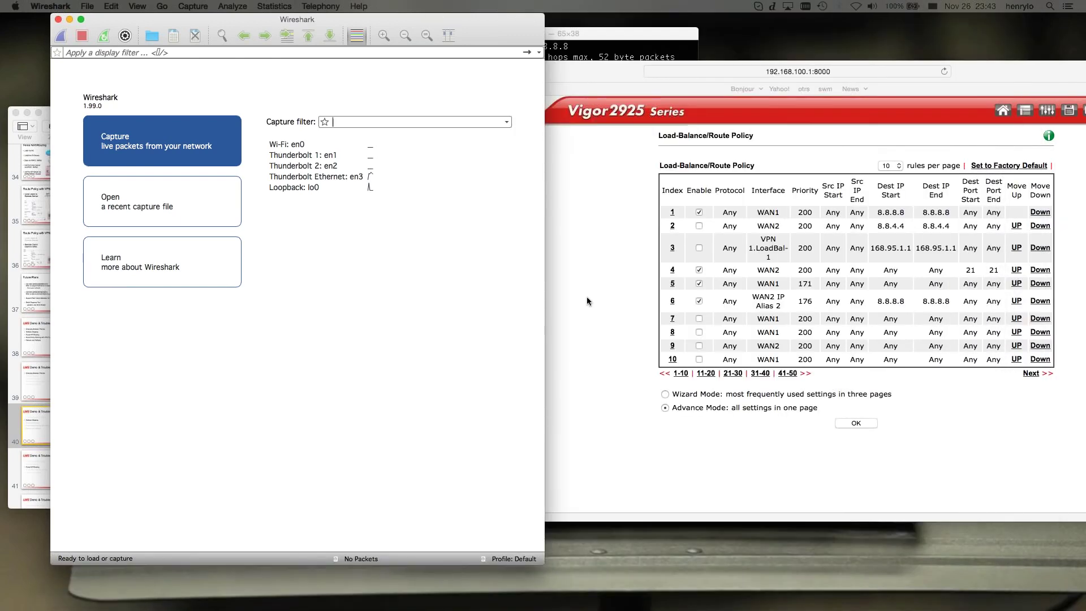
click(586, 296)
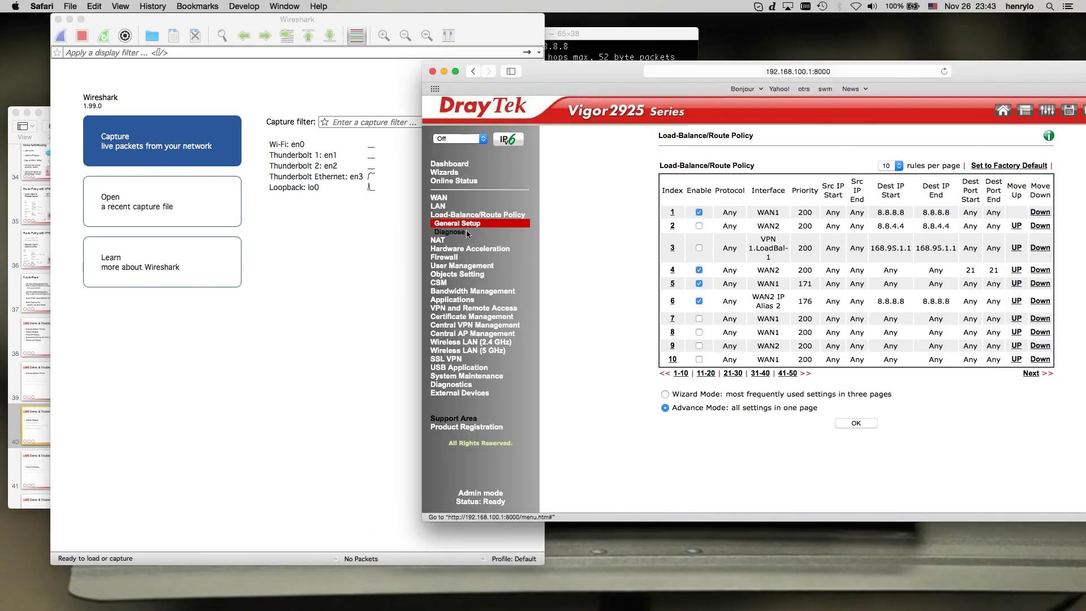
click(436, 207)
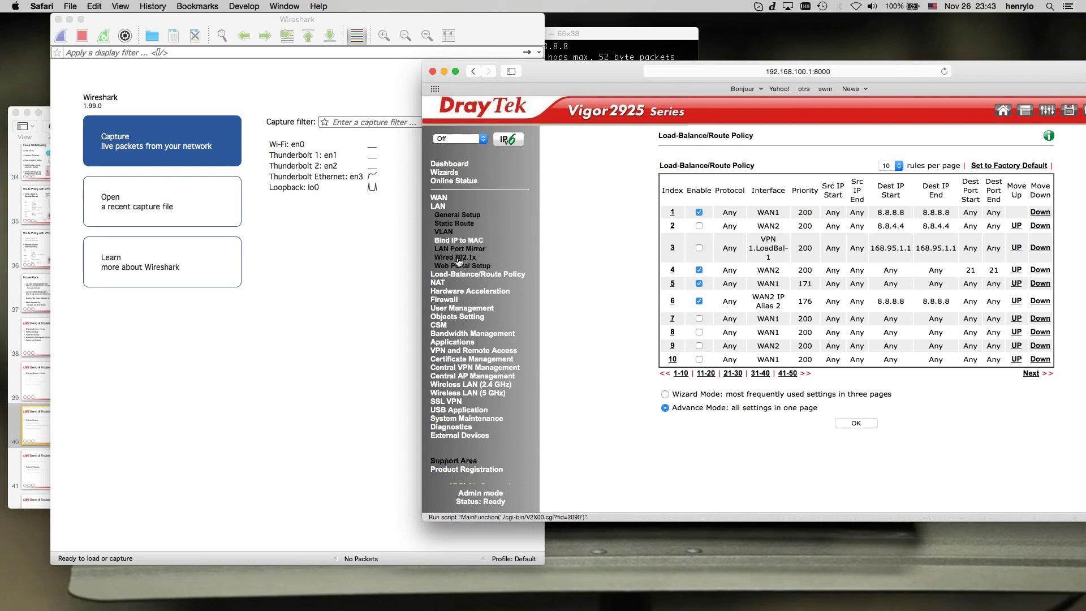
View the LAN Port Mirror settings and start a Wireshark capture on Thunderbolt Ethernet en3.
click(459, 248)
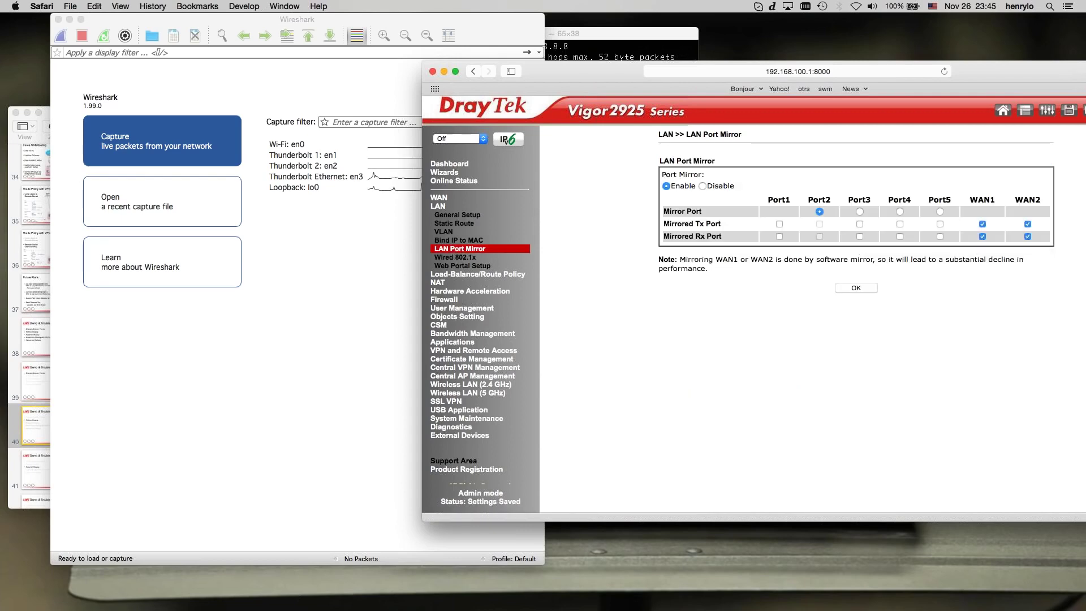
click(301, 221)
double_click(344, 177)
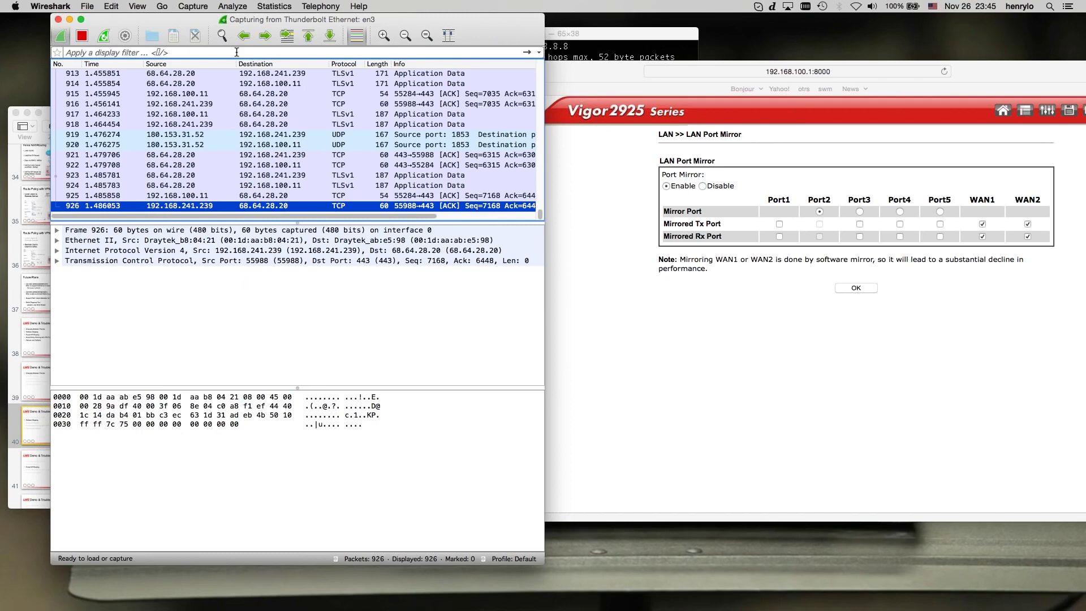
click(237, 53)
Filter Wireshark to icmp and save rule 5 with priority 189.
text(icmp)
key(Return)
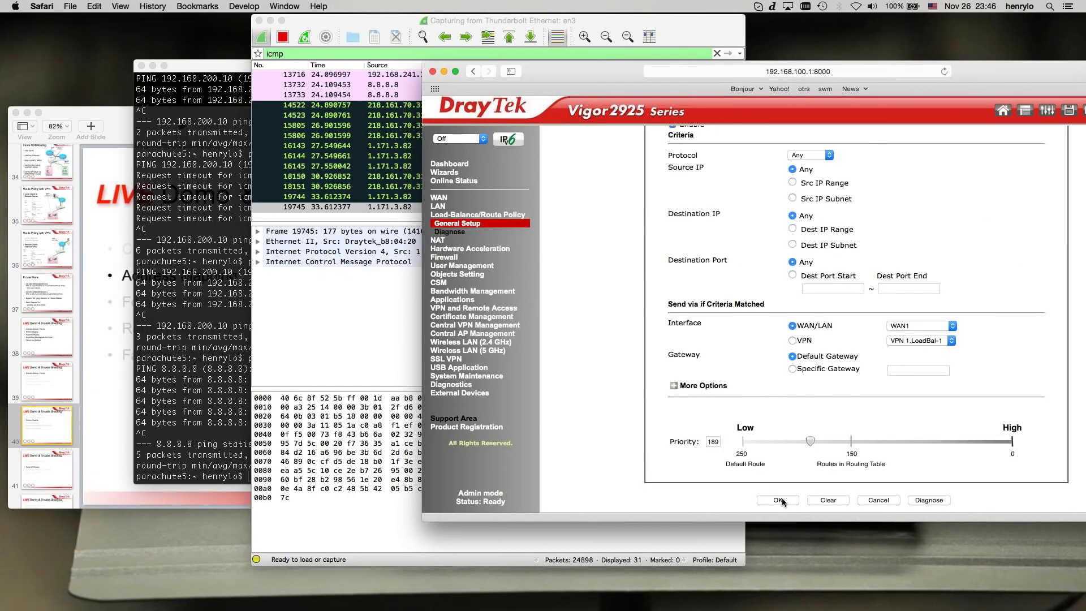
click(779, 500)
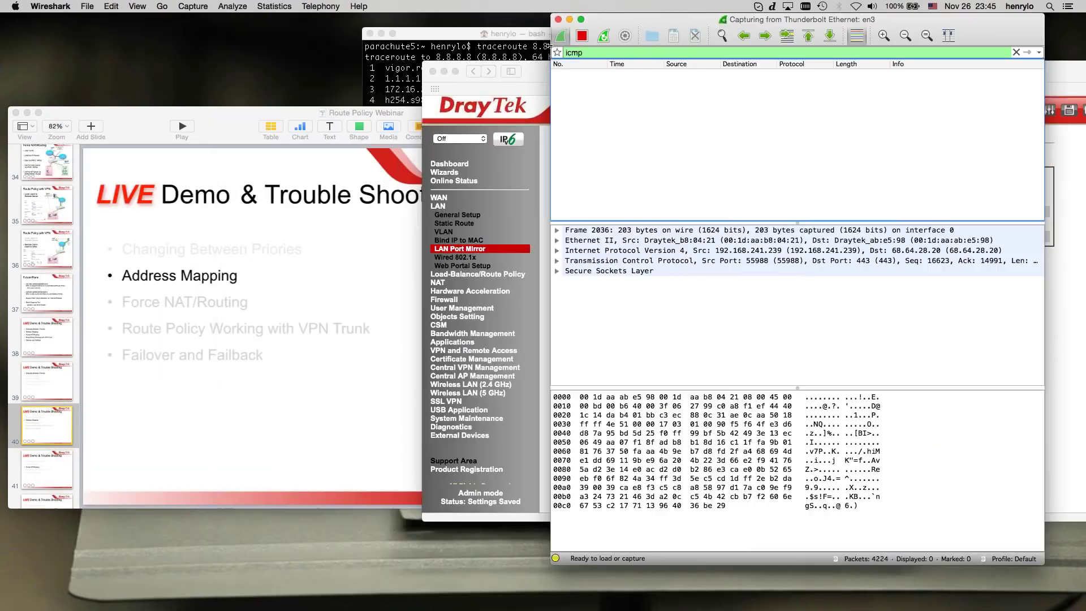
Watch the 8.8.8.8 pings leave from alias 1.1.1.101 in Wireshark alongside Terminal.
drag(517, 33, 289, 66)
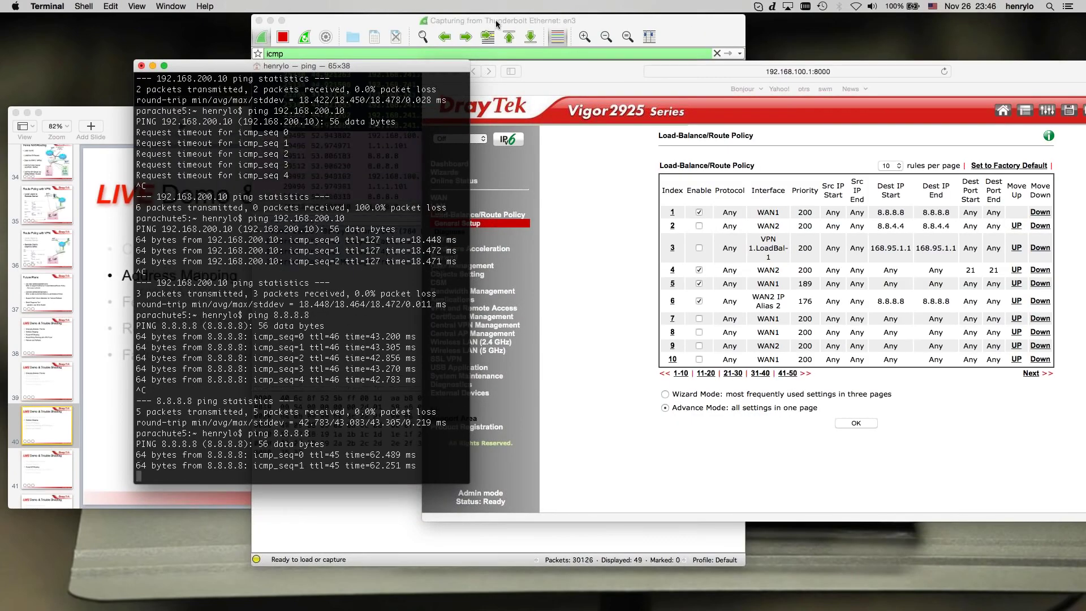
key(super+Tab)
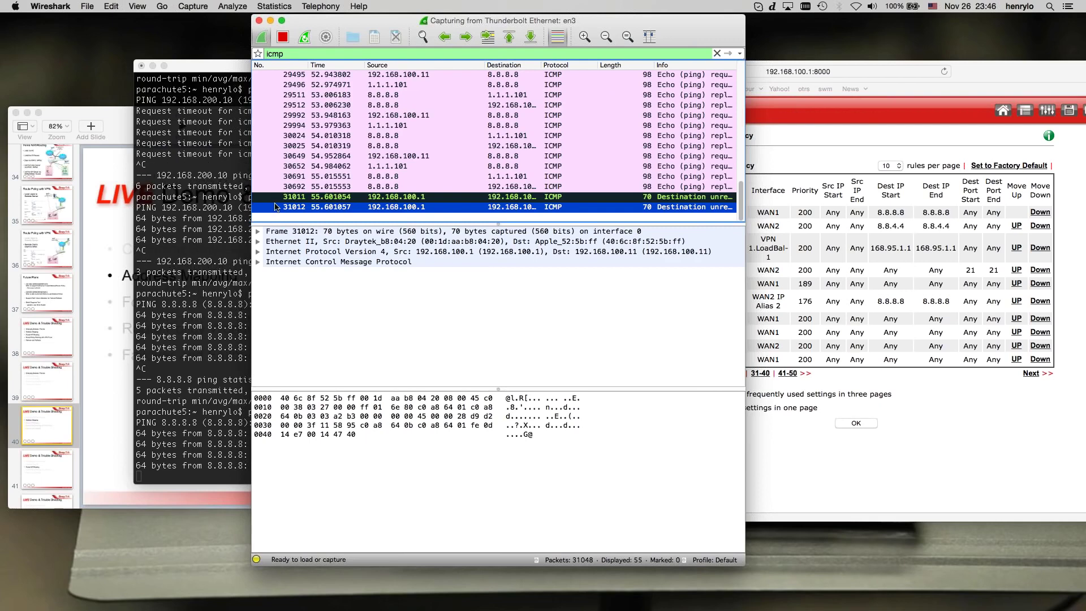
click(199, 286)
click(421, 179)
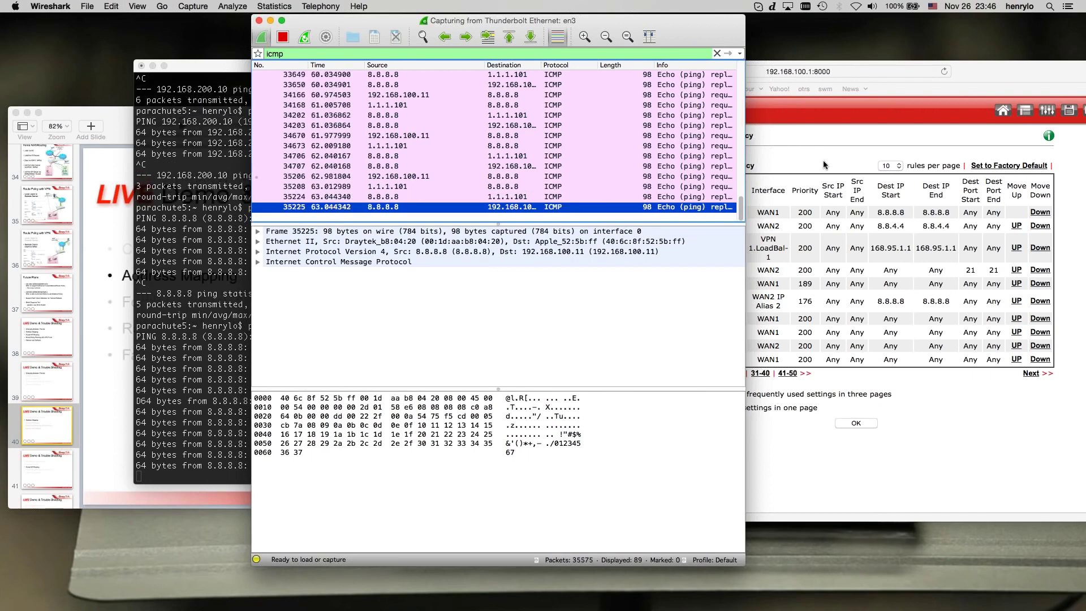
click(796, 181)
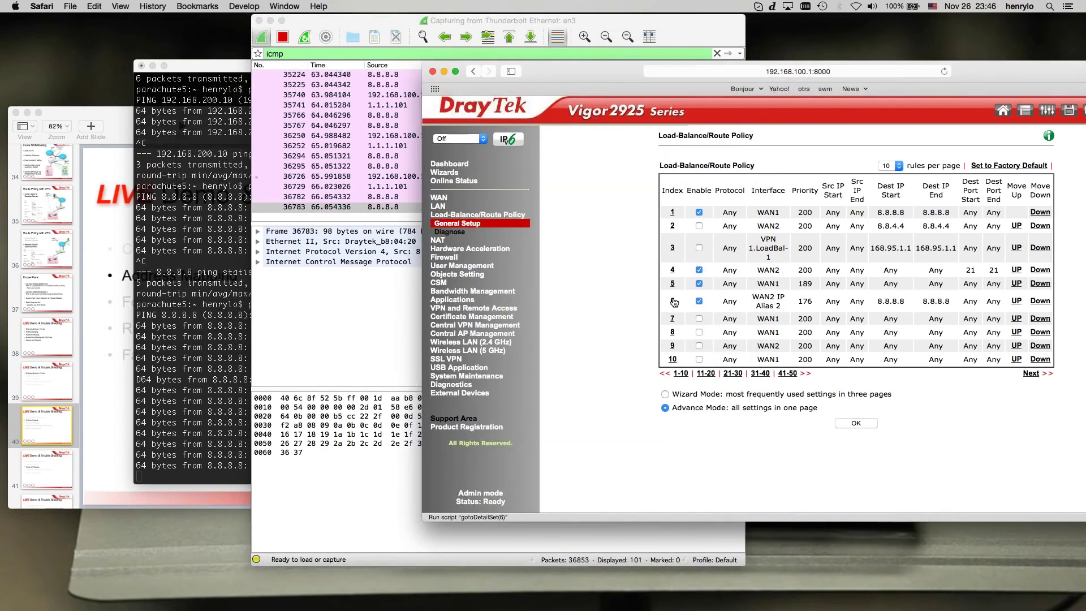
Switch rule 6 to WAN2 IP Alias 3-1.1.1.102 and save it.
click(672, 301)
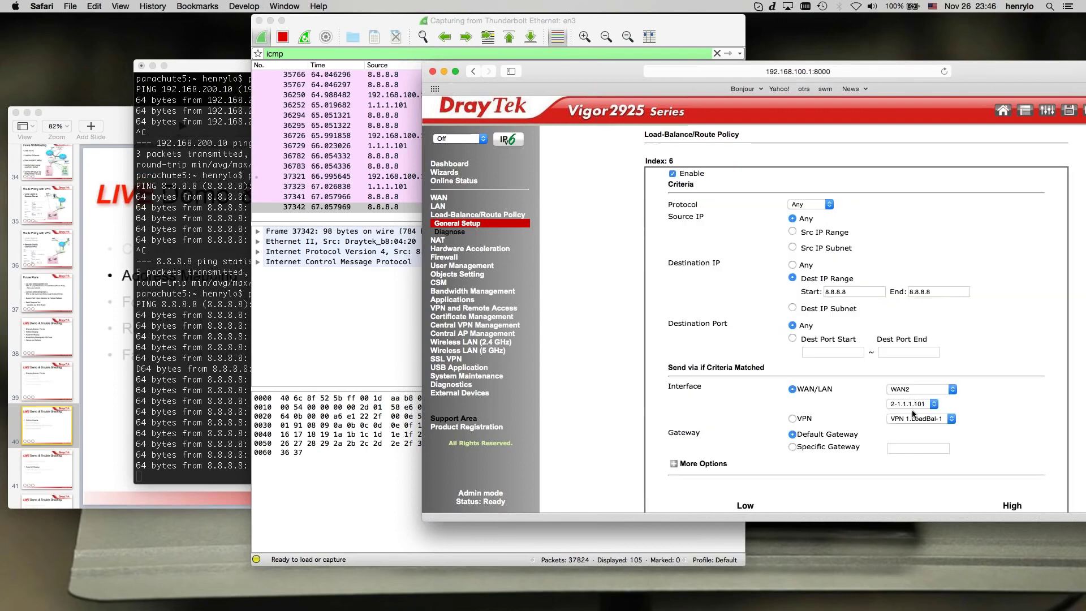
click(917, 405)
click(914, 413)
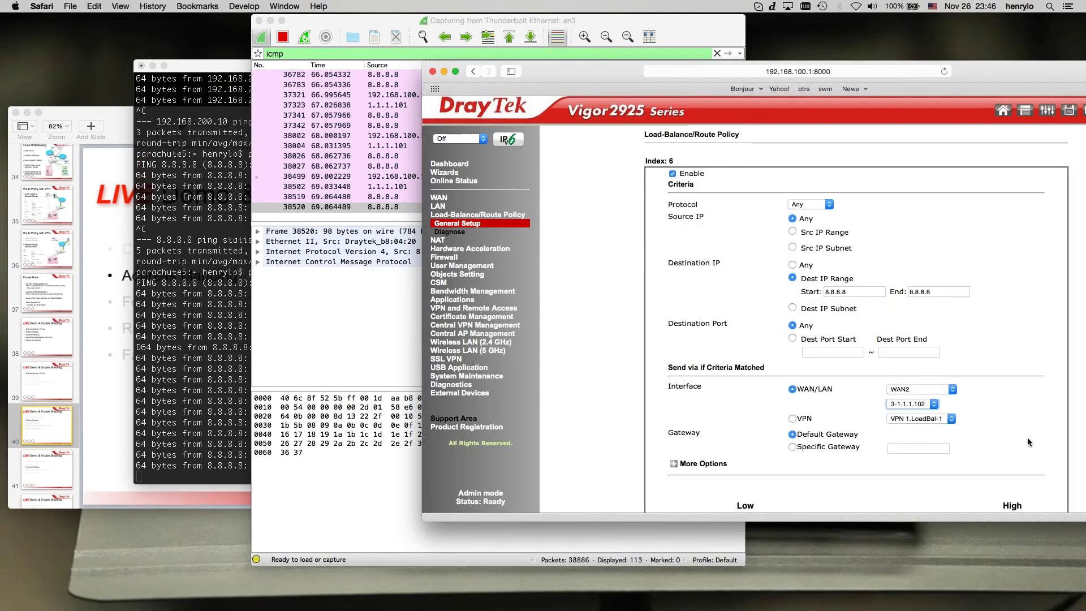
scroll(825, 484, down, 3)
click(778, 463)
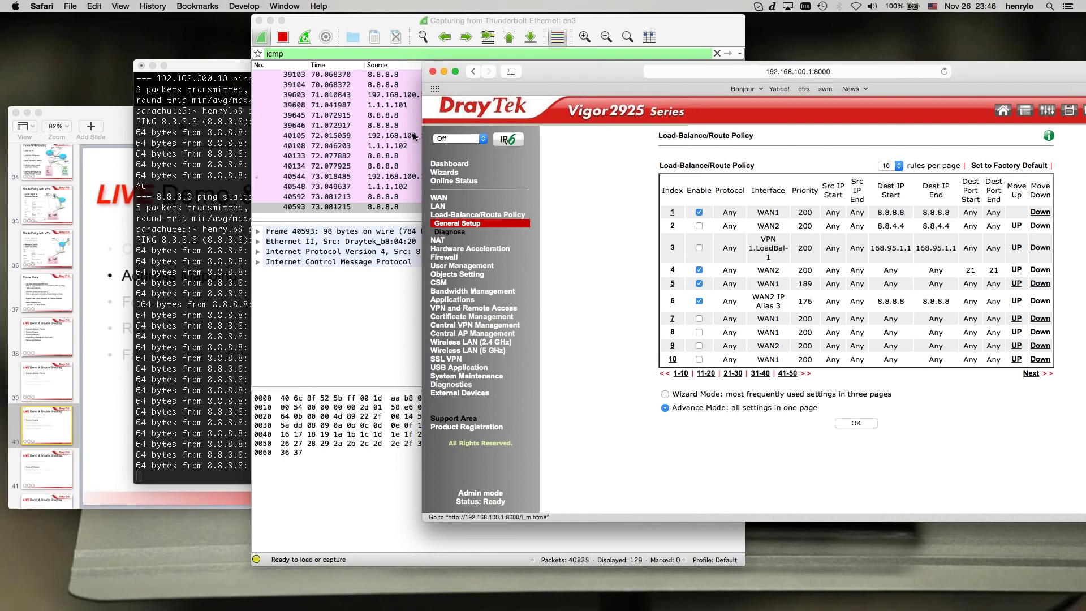
Confirm in Wireshark that the 8.8.8.8 pings now come from 1.1.1.102.
click(405, 184)
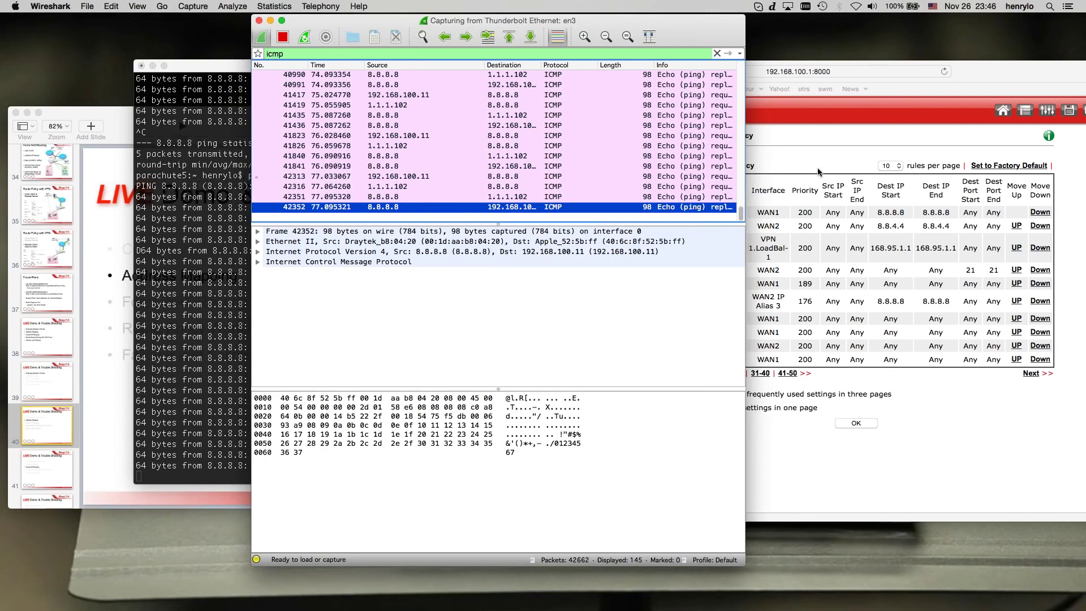
key(super+Tab)
click(848, 269)
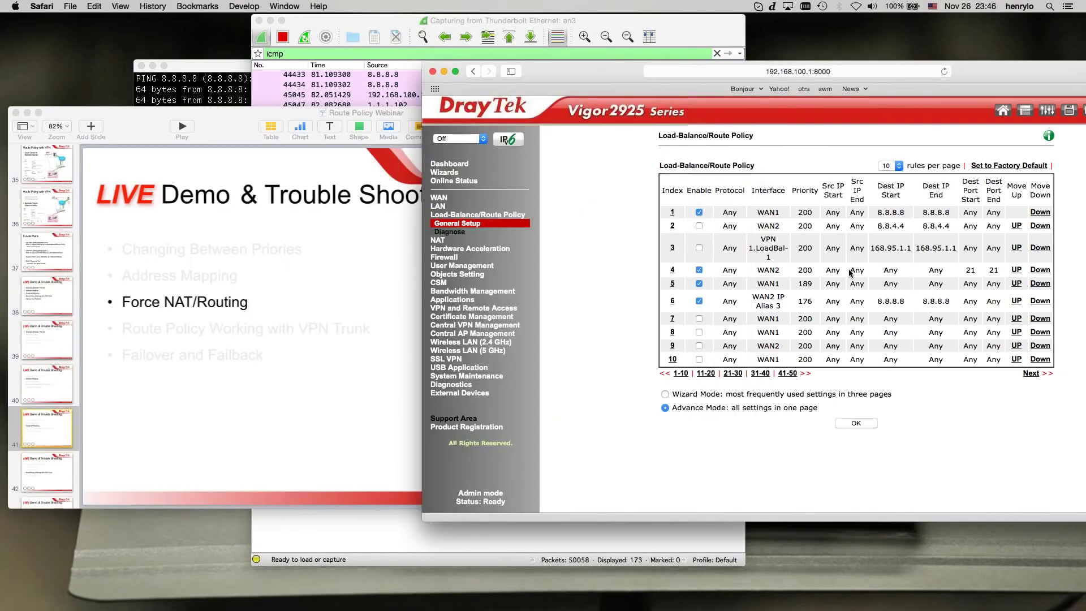
Make rule 2 use force routing instead of NAT and save it.
click(672, 226)
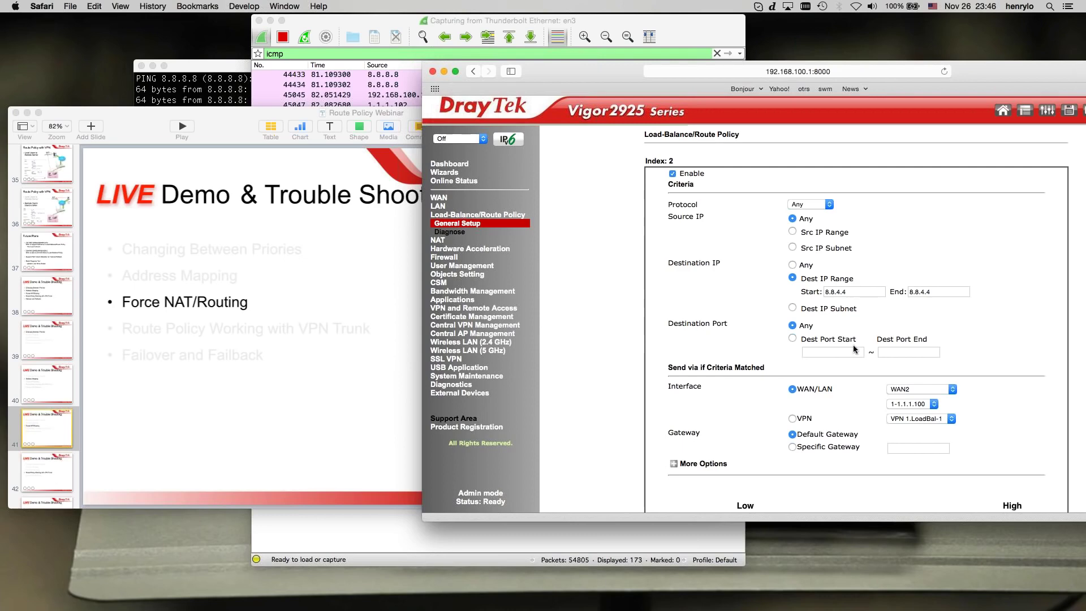
scroll(854, 349, down, 5)
click(673, 349)
click(792, 385)
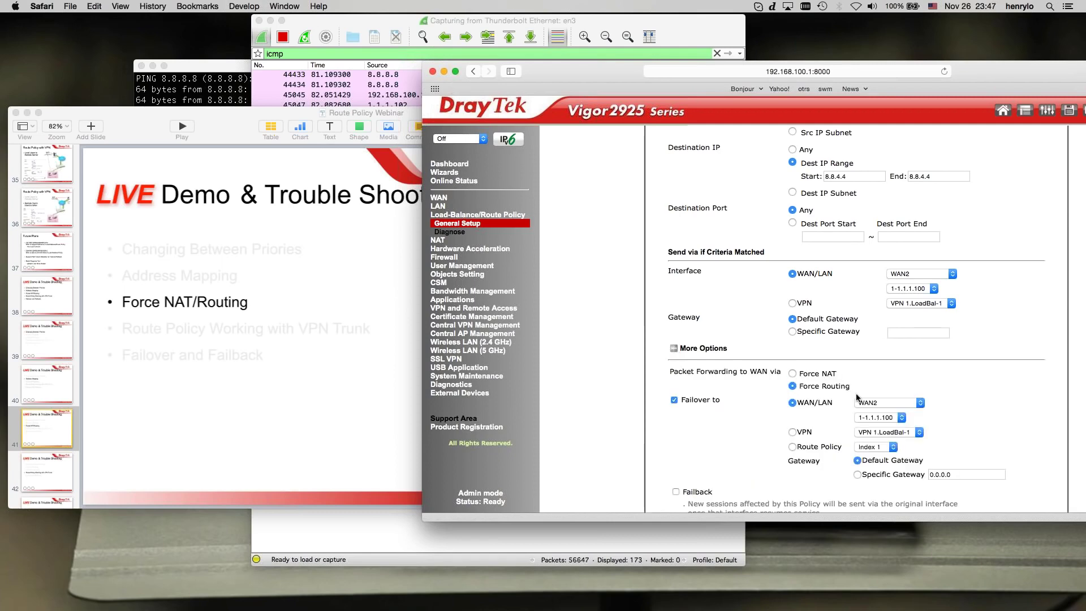
scroll(857, 398, down, 5)
click(775, 462)
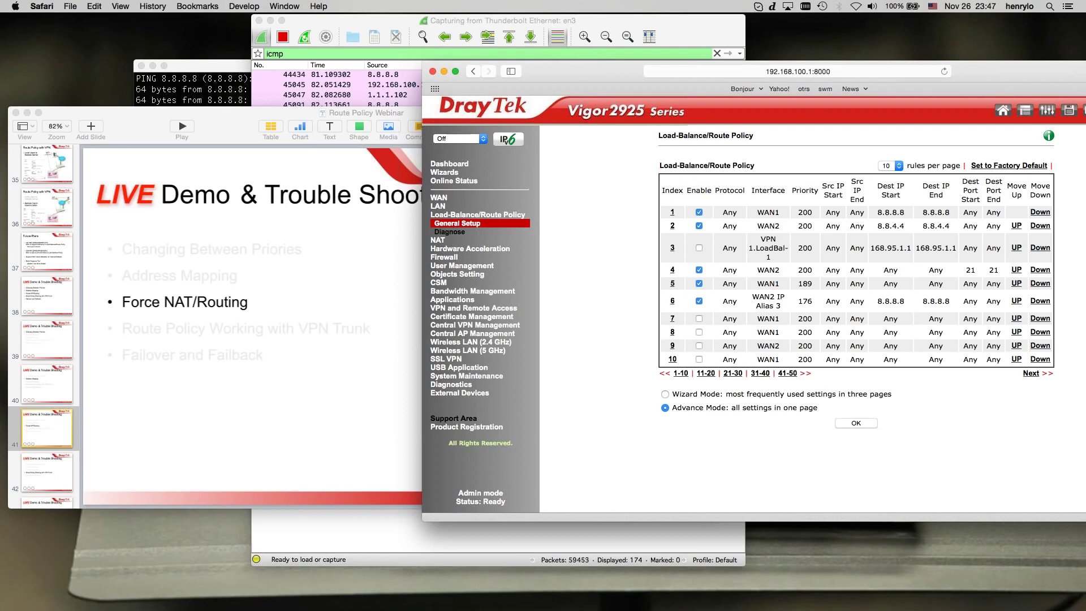
Ping 8.8.4.4 from Terminal, watch it fail in Wireshark, then stop it.
key(super+Tab)
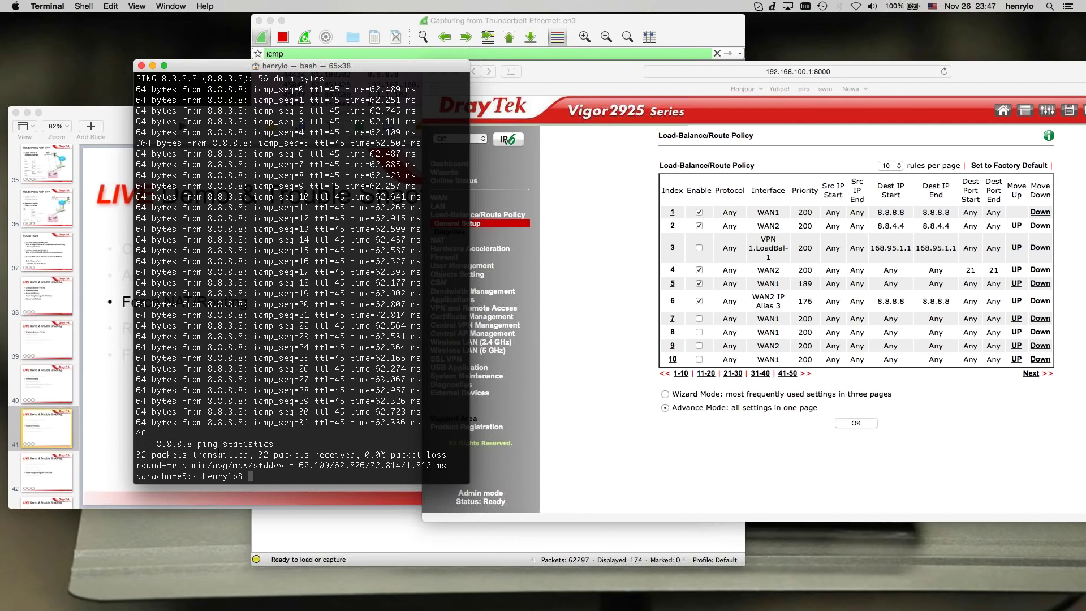
text(ping 8.8.4.4)
key(Return)
key(ctrl+c)
key(Up)
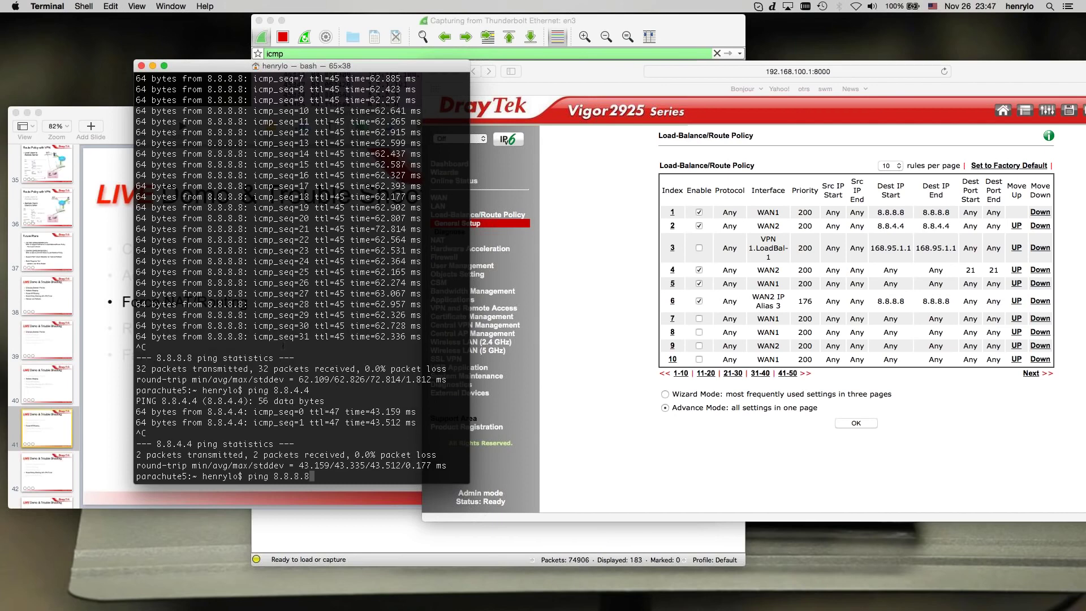
key(Down)
key(Return)
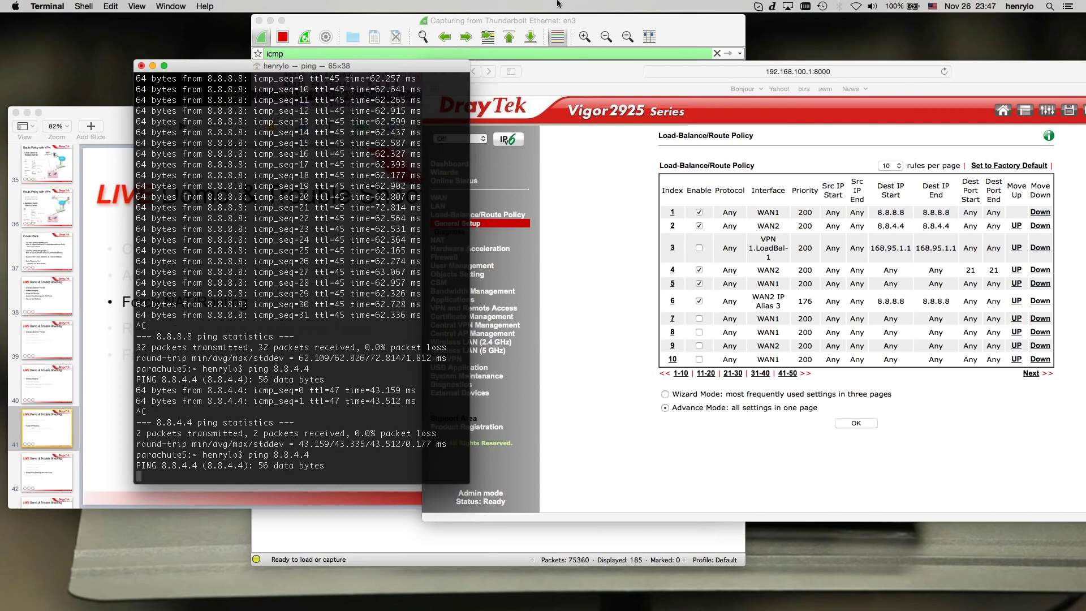
click(601, 26)
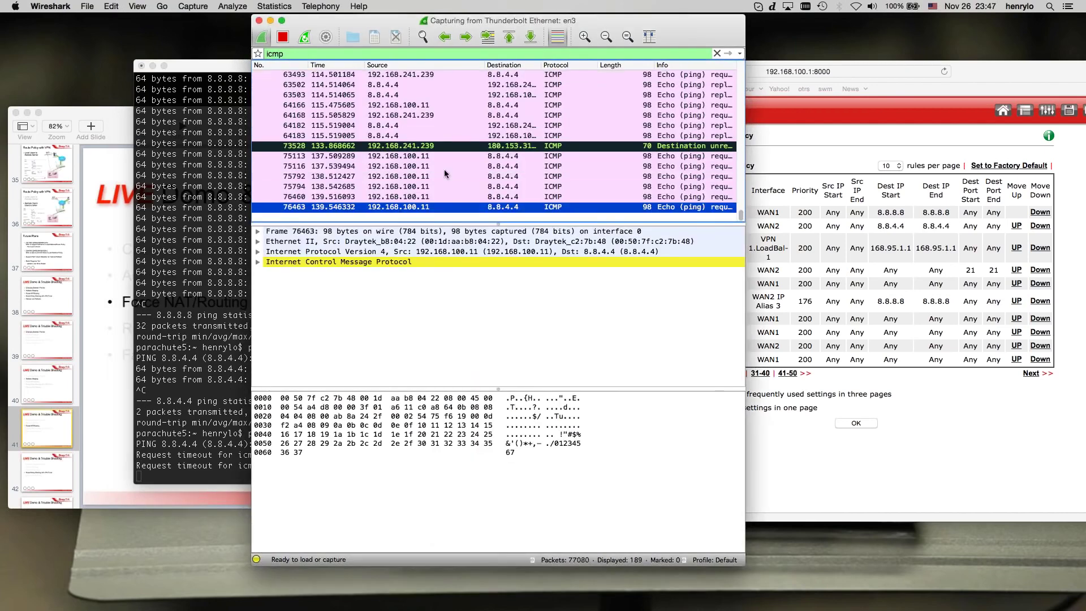
drag(554, 20, 730, 20)
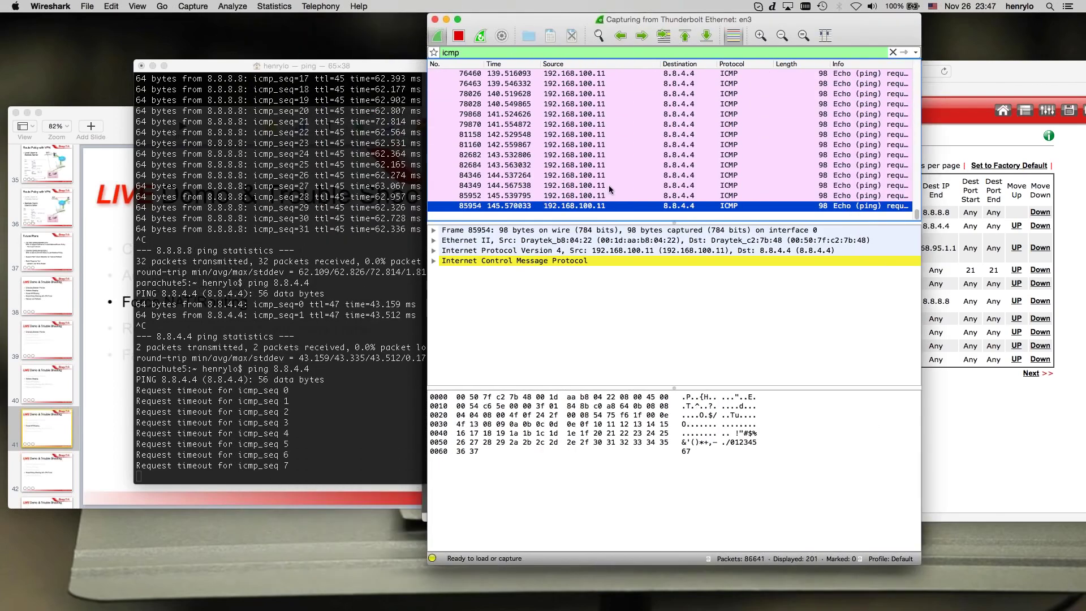
click(336, 376)
key(ctrl+c)
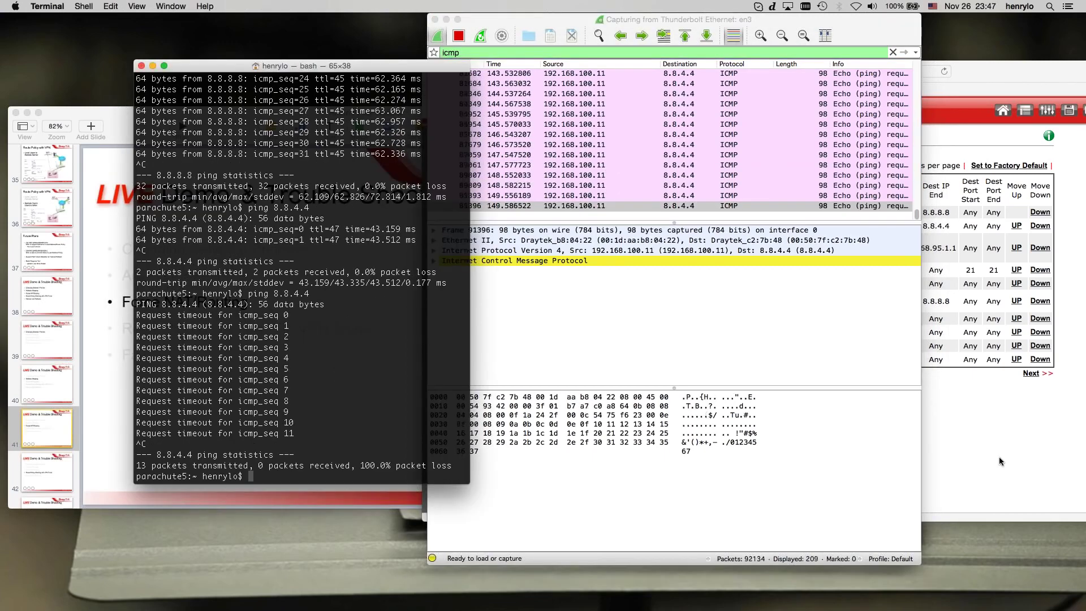
Ping 8.8.8.8, check the replies in Wireshark, and stop after 8 replies.
click(995, 460)
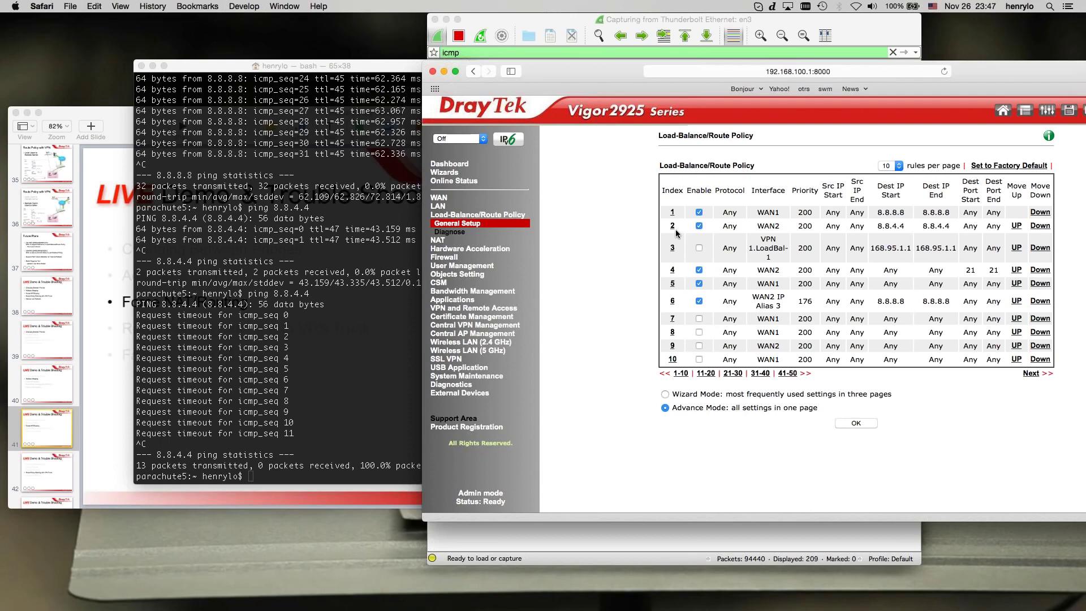
click(385, 345)
text(ping 8.8.8.8)
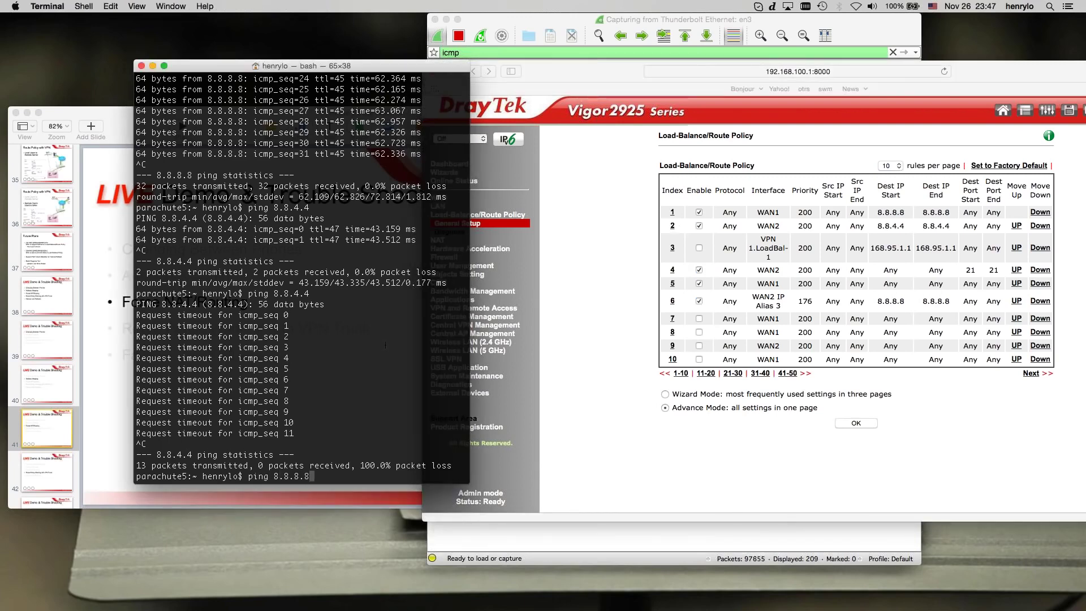
key(Return)
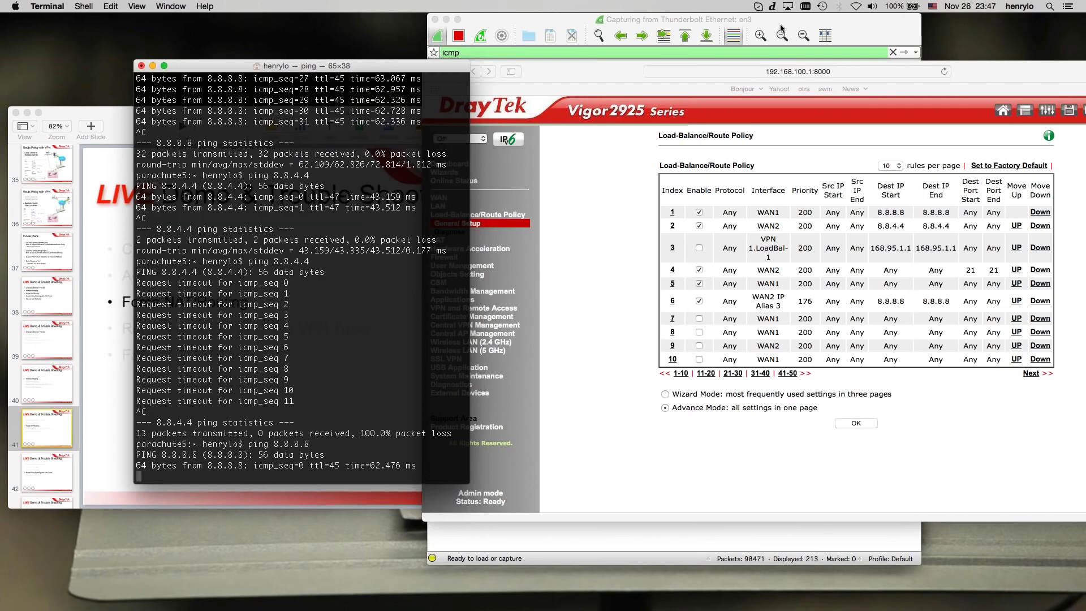
key(super+Tab)
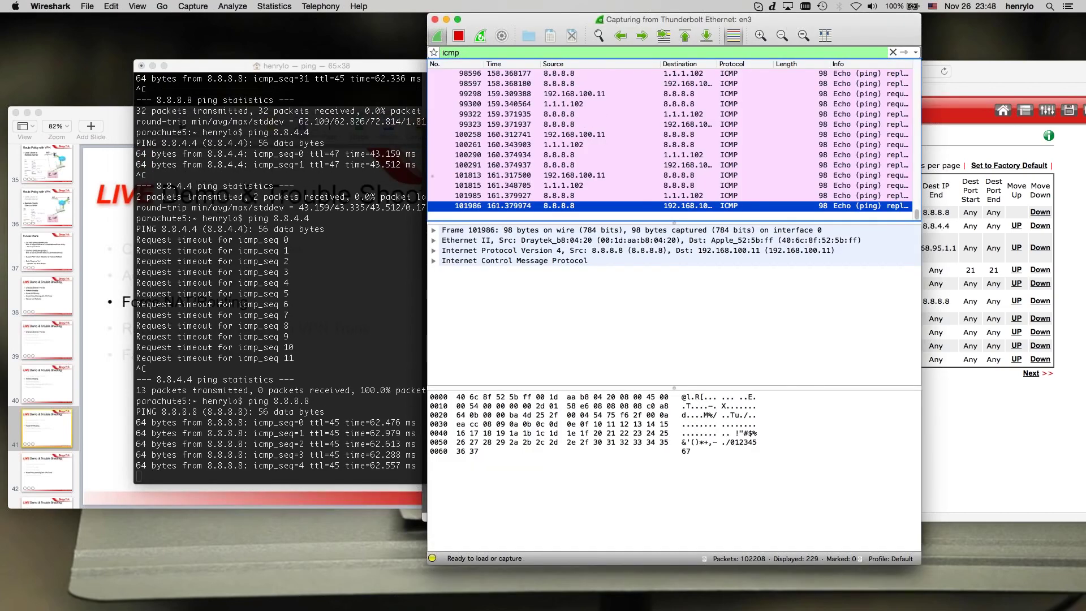
key(super+Tab)
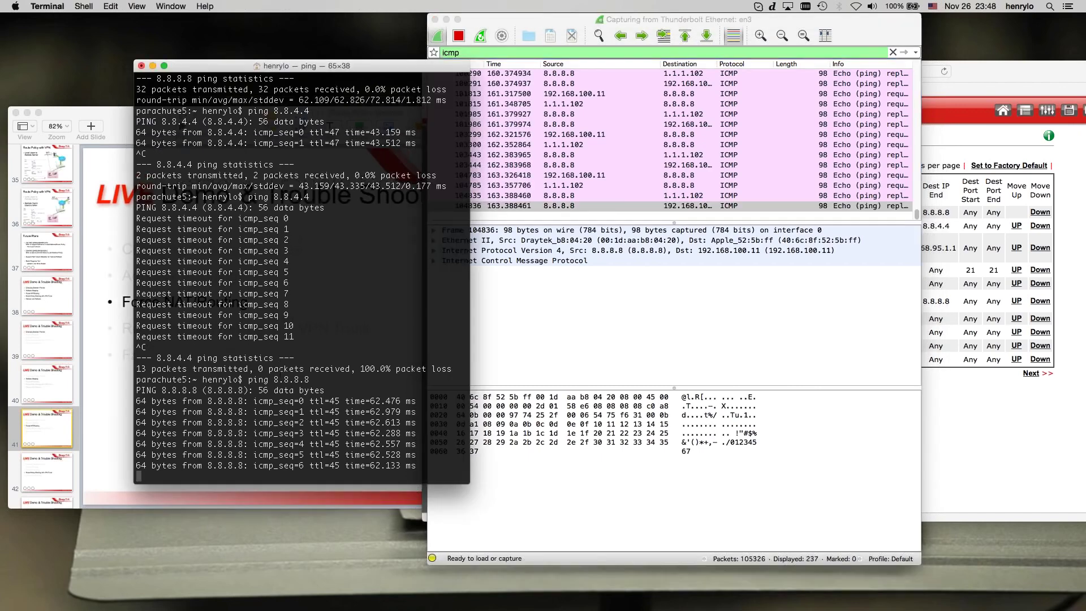
key(ctrl+c)
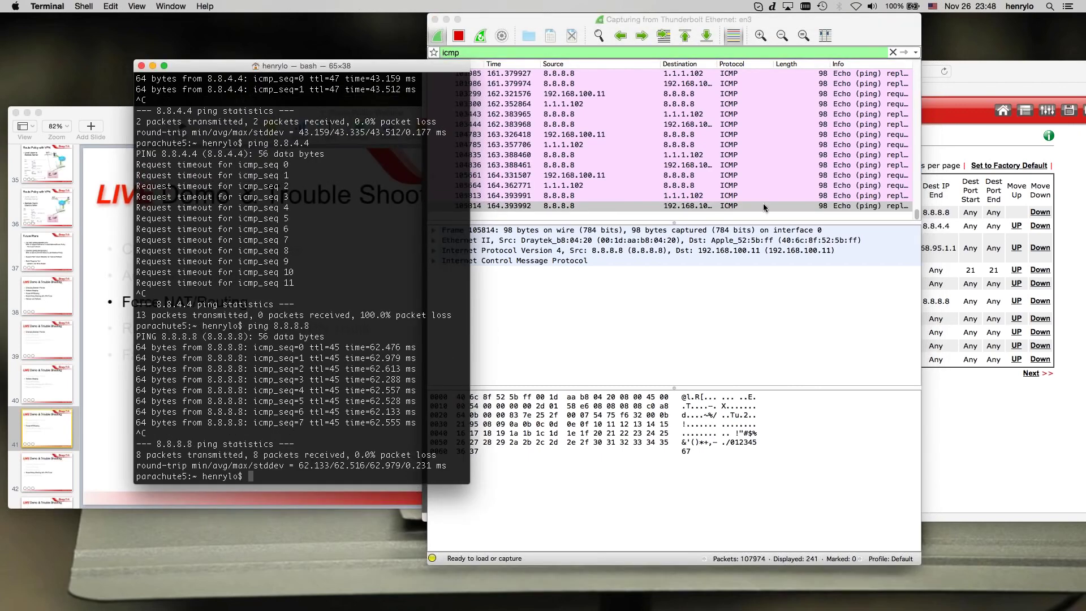
click(973, 422)
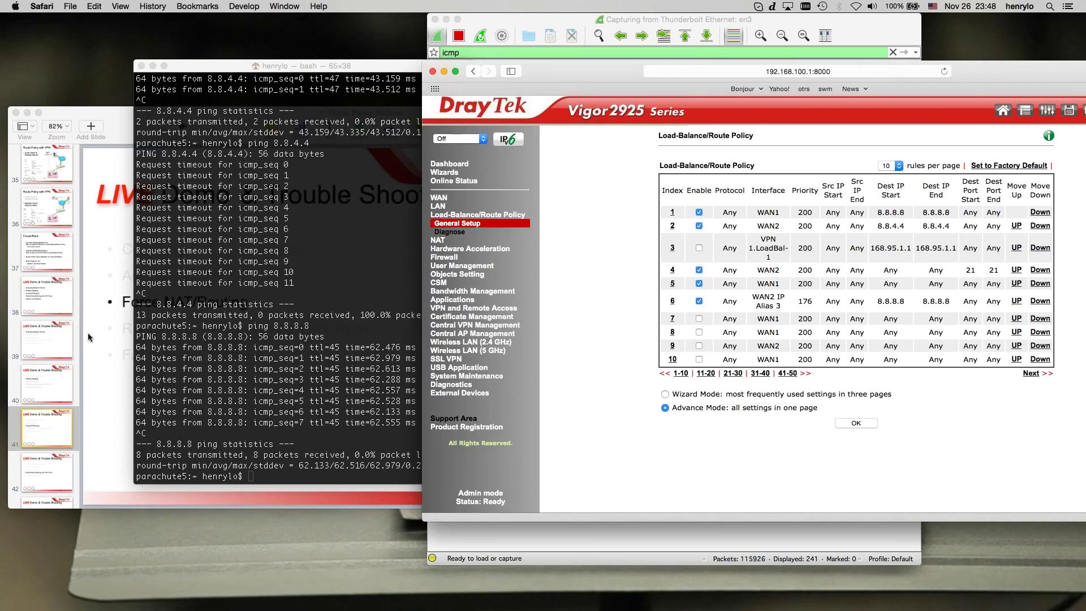
click(87, 333)
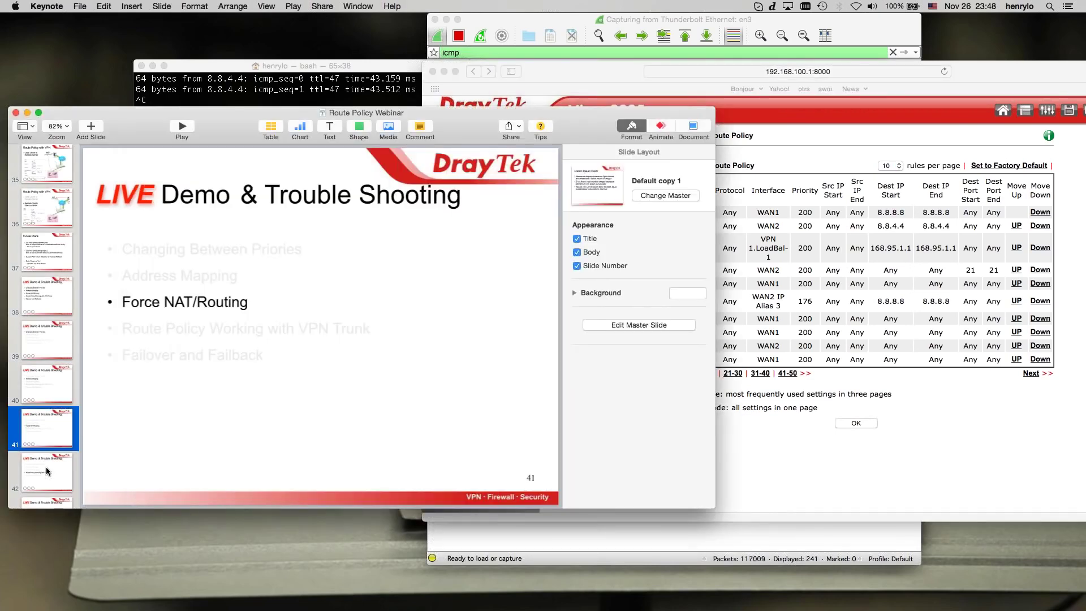
Go to slide 42 on VPN trunk routing and open rule 3 for 168.95.1.1.
click(46, 466)
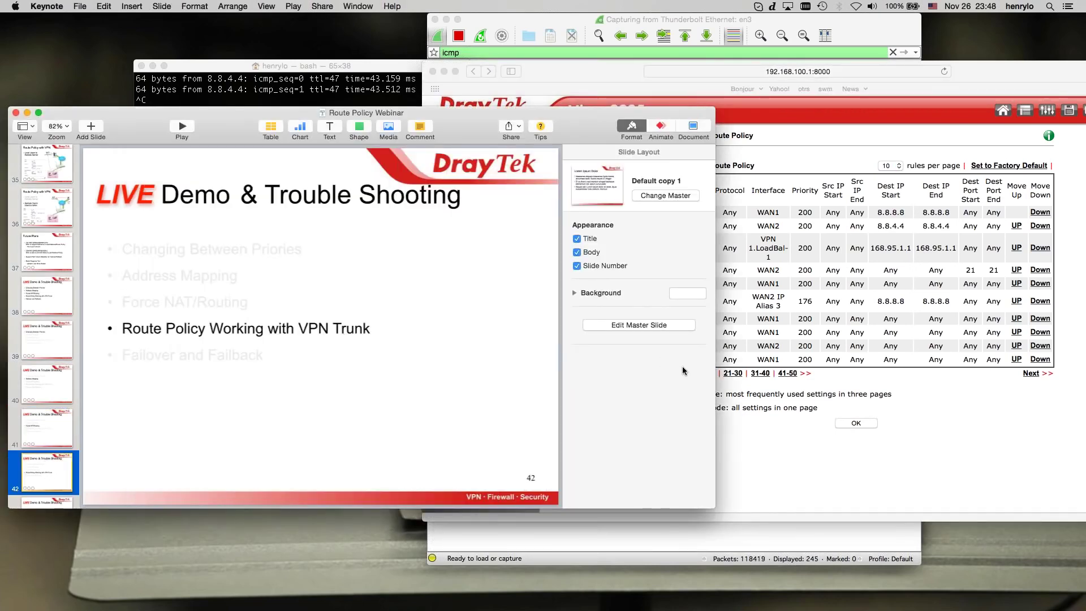
click(870, 470)
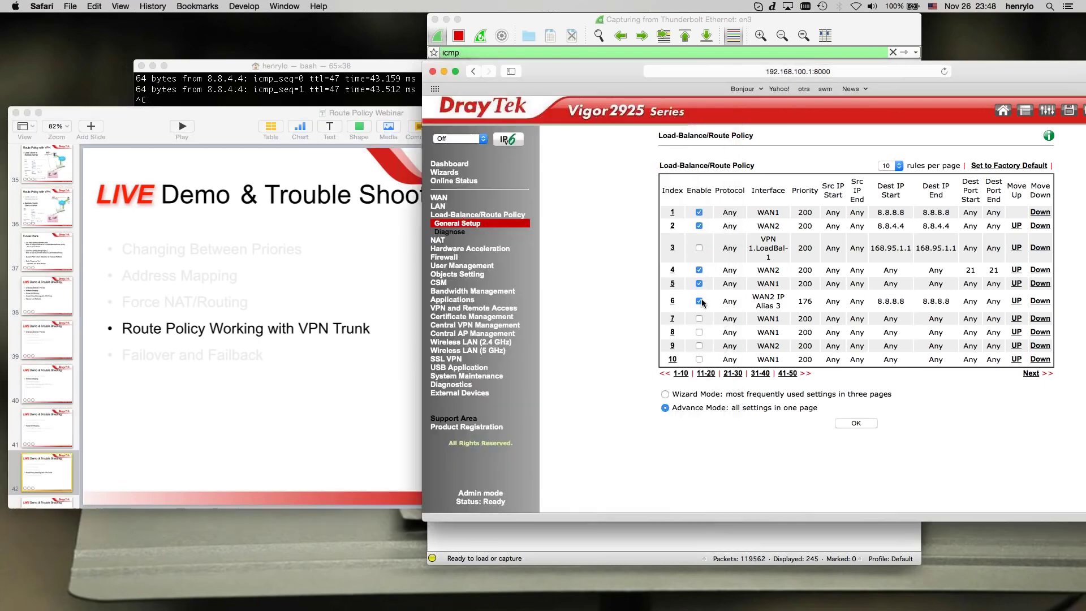
click(672, 248)
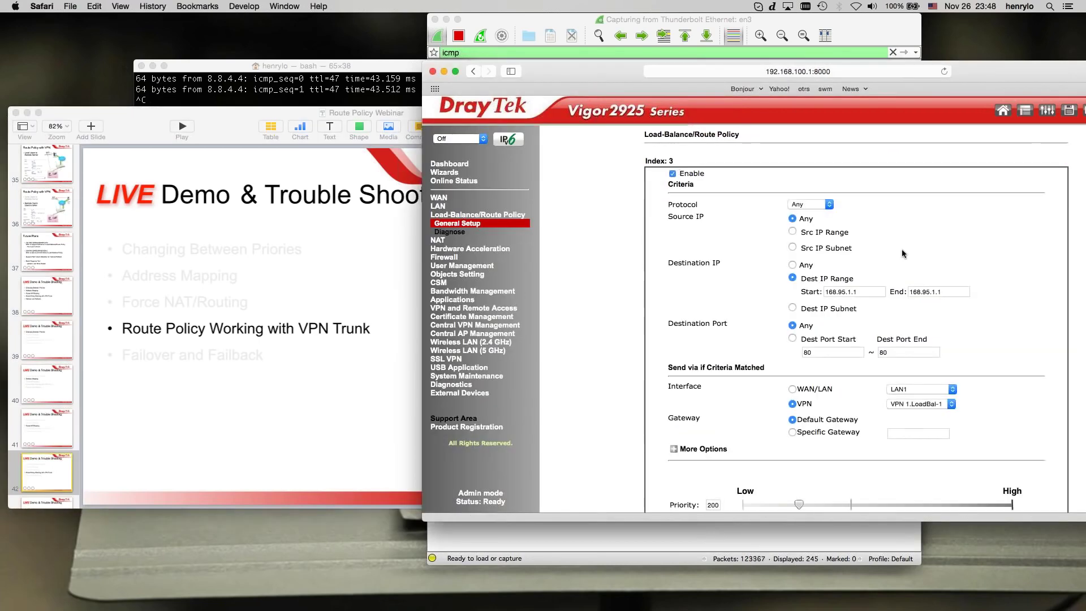
double_click(854, 291)
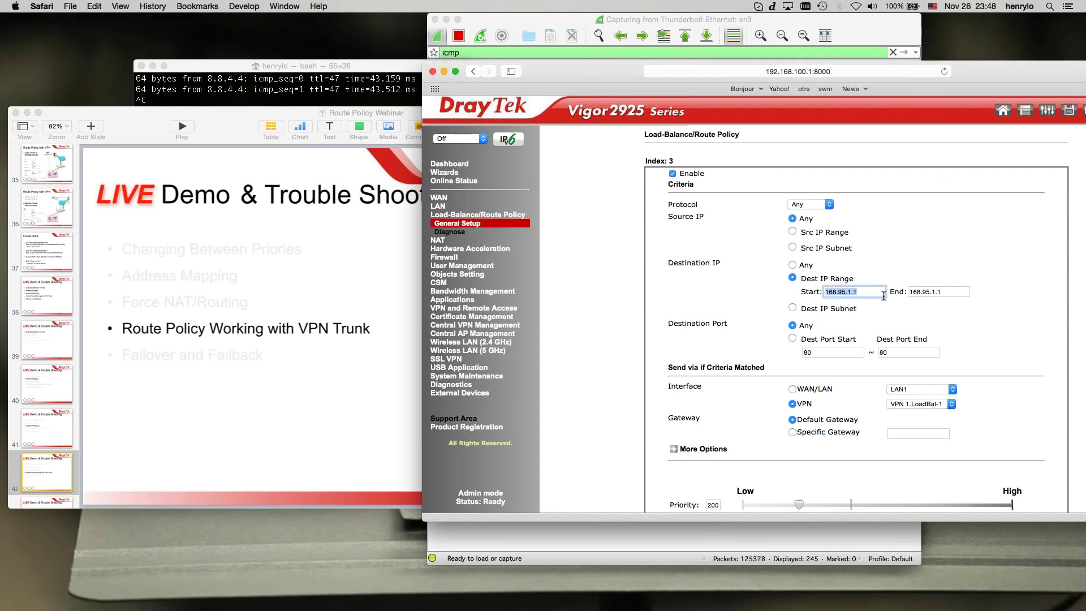
Keep rule 3 on VPN 1.LoadBal-1, save it, and open VPN Connection Management.
scroll(997, 327, down, 3)
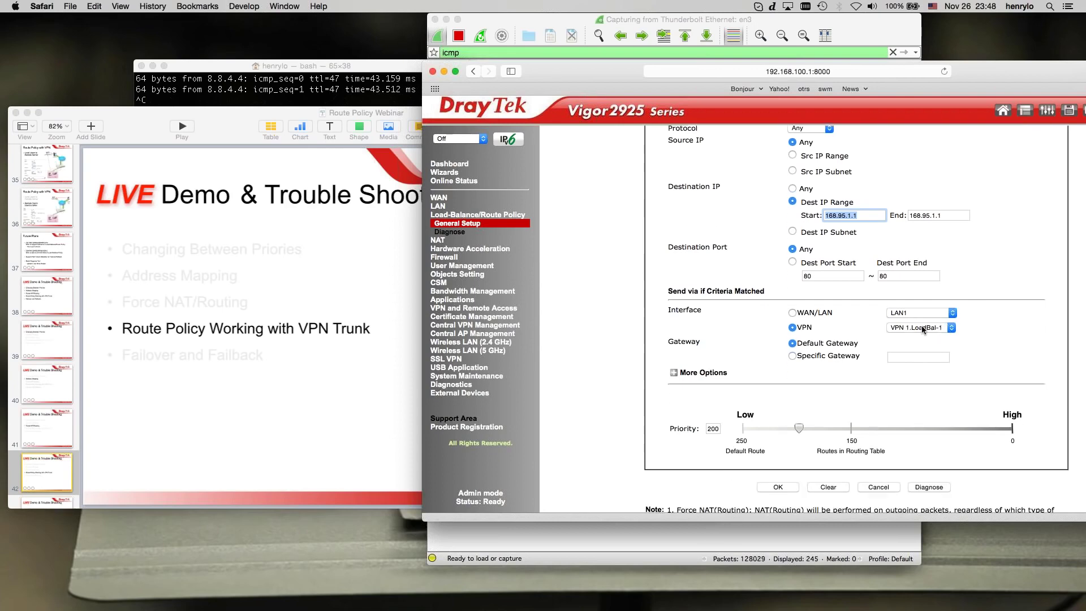
click(923, 329)
click(923, 337)
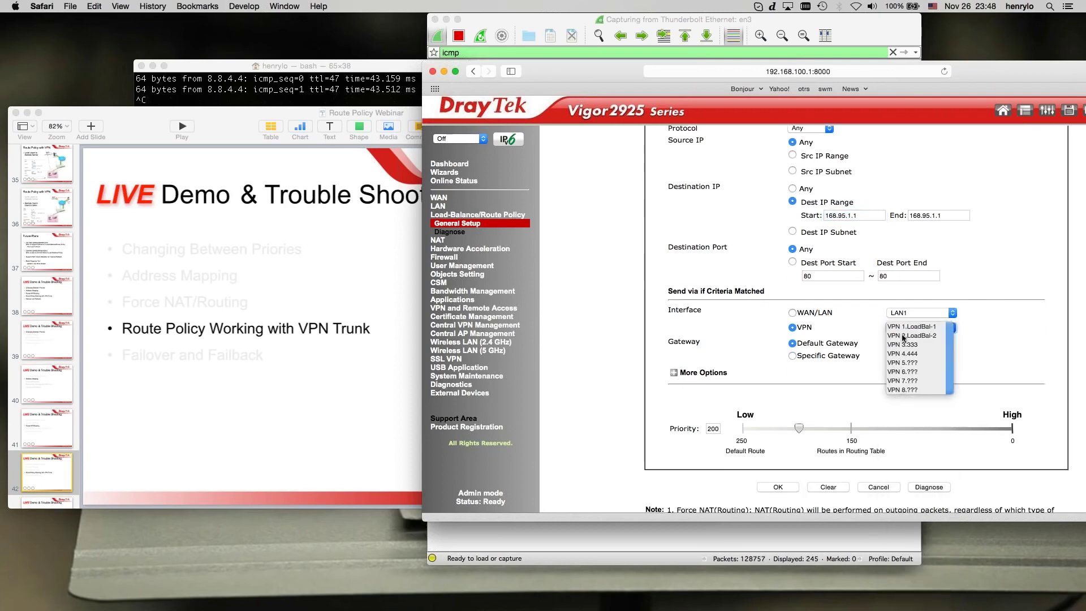
scroll(801, 441, down, 1)
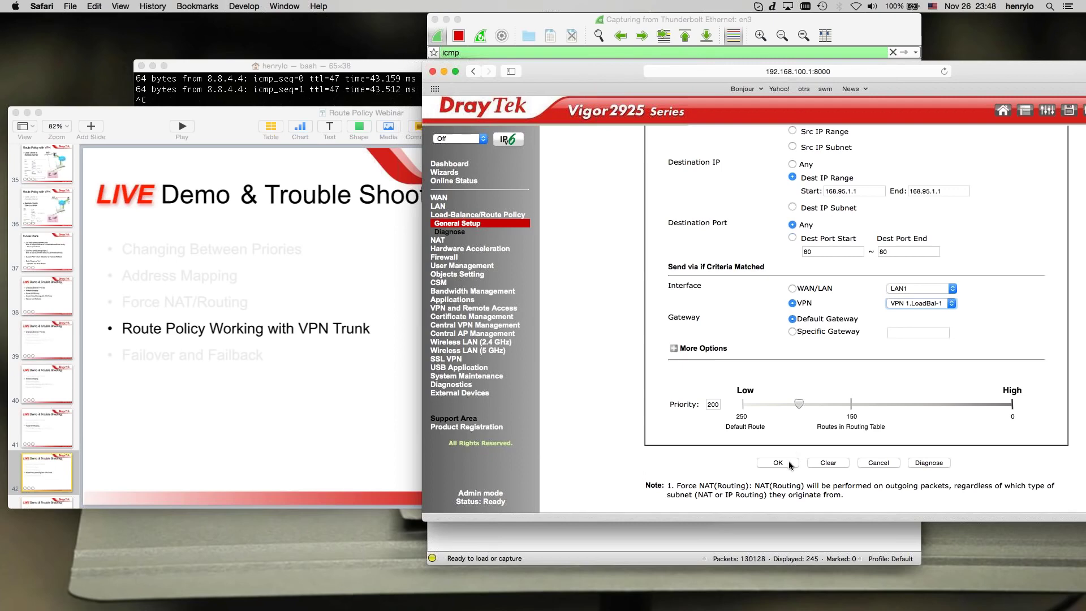
click(789, 463)
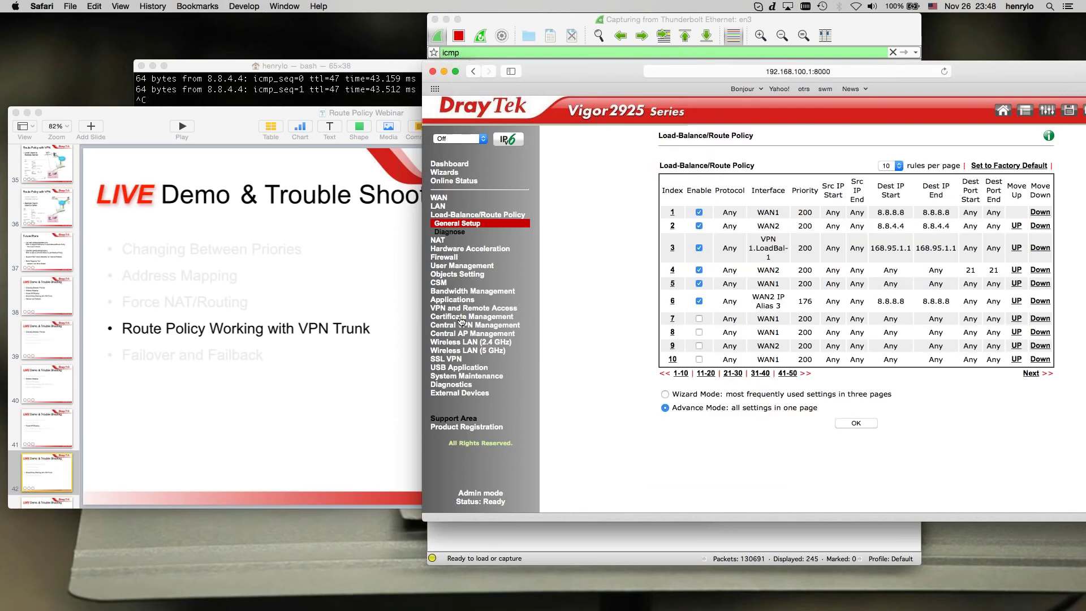
click(455, 308)
click(463, 359)
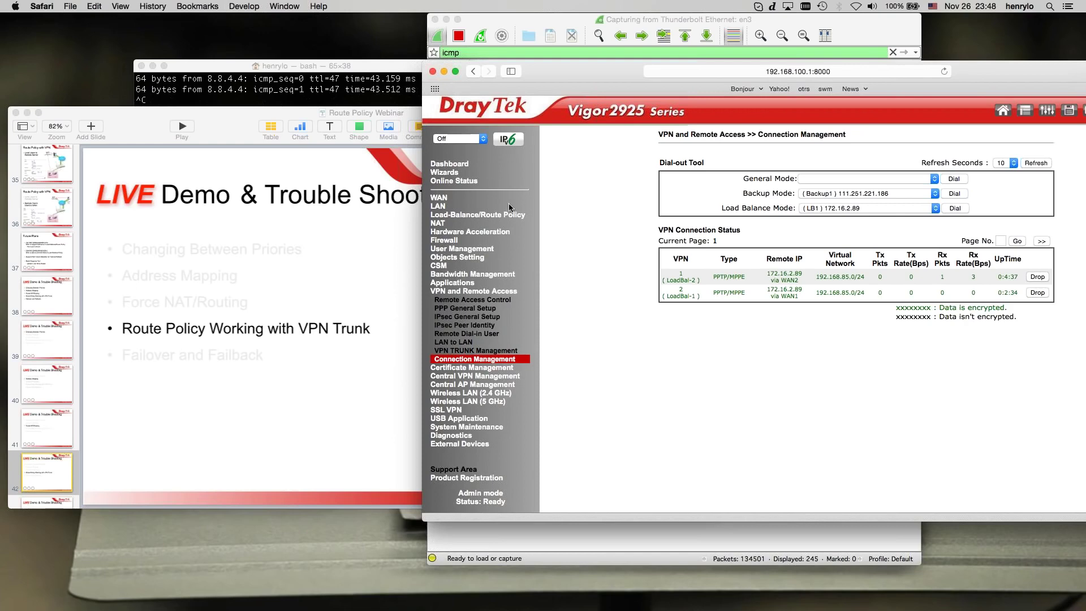
Return to the route policy list and start pinging 168.95.1.1 in Terminal.
click(492, 215)
click(462, 224)
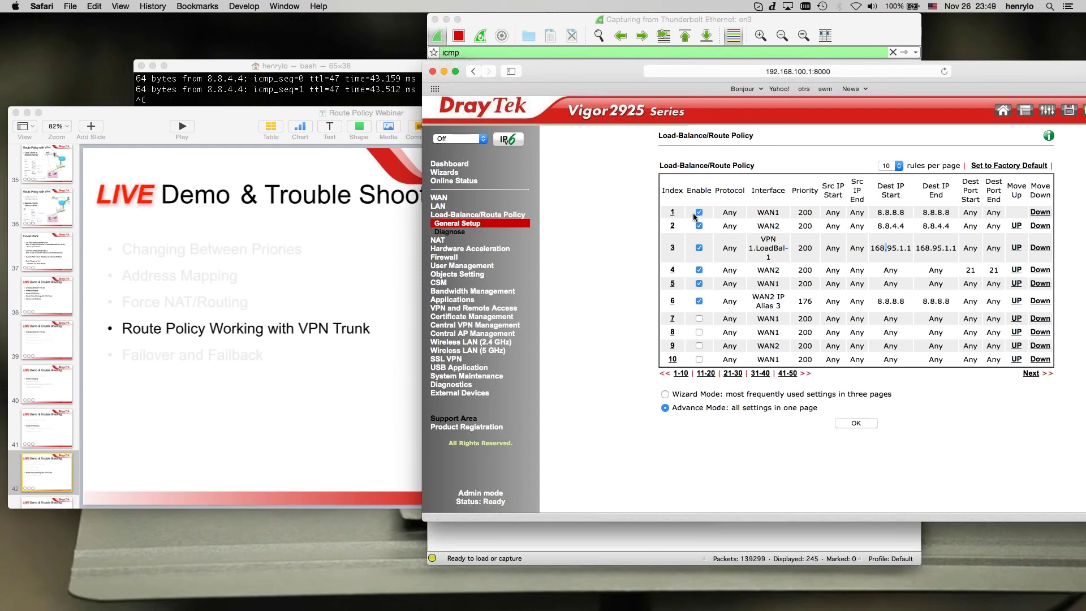
key(super+Tab)
key(Up)
key(BackSpace)
key(BackSpace)
key(BackSpace)
key(BackSpace)
key(BackSpace)
key(BackSpace)
key(BackSpace)
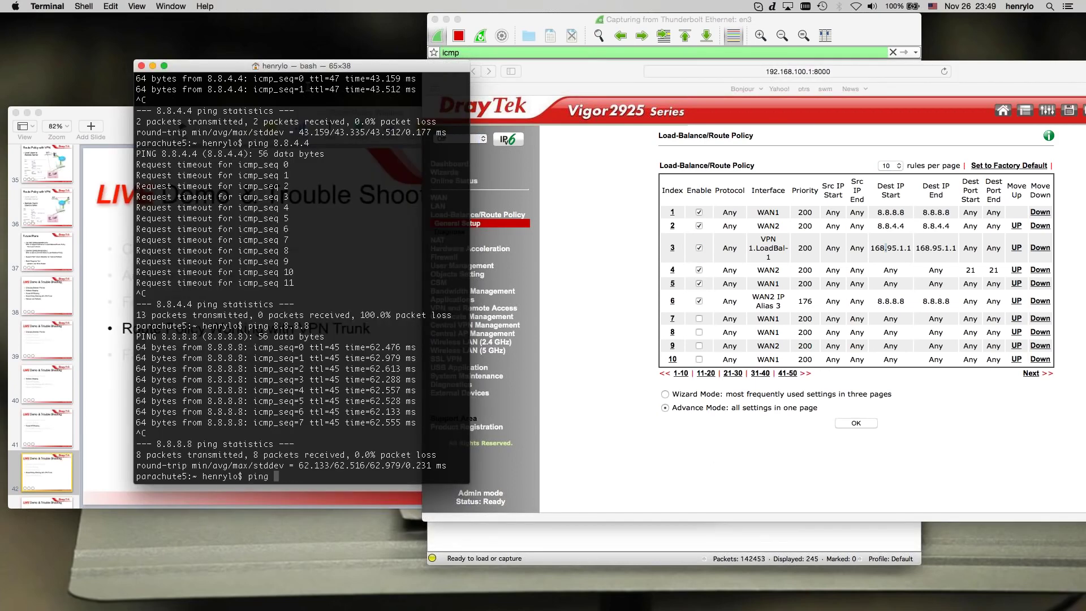
text(168.95.1.1)
key(Return)
Open VPN Connection Management and refresh its traffic counters several times.
click(590, 326)
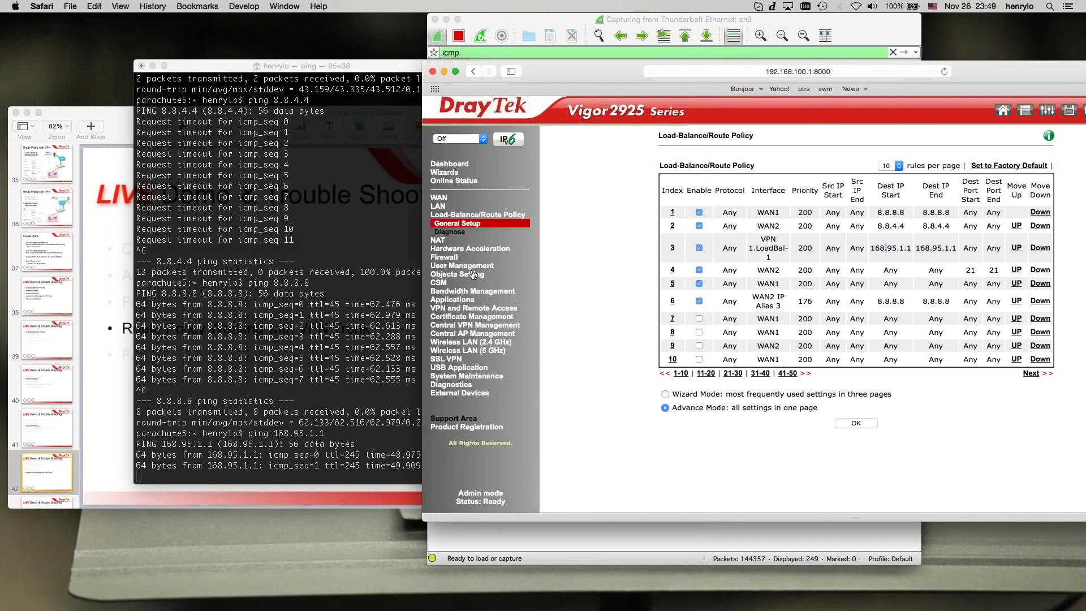
click(468, 308)
click(473, 359)
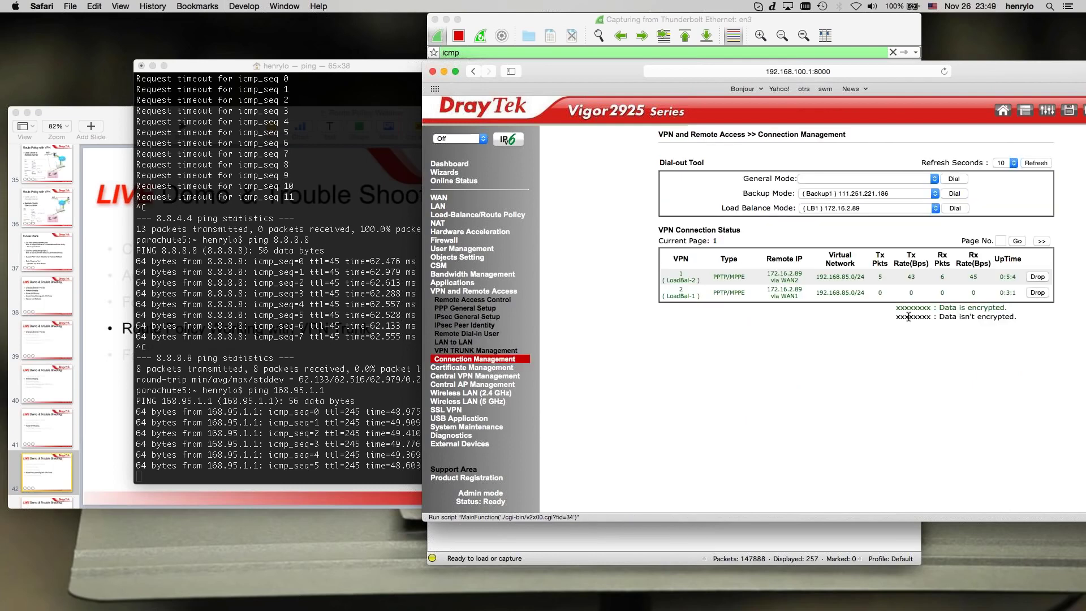
click(1036, 165)
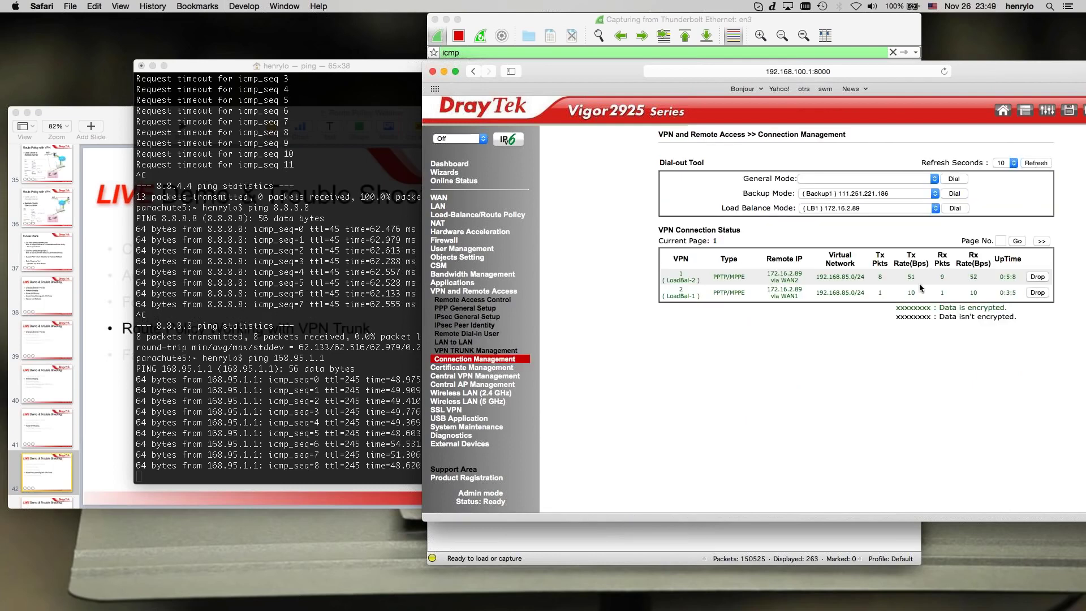
click(1036, 163)
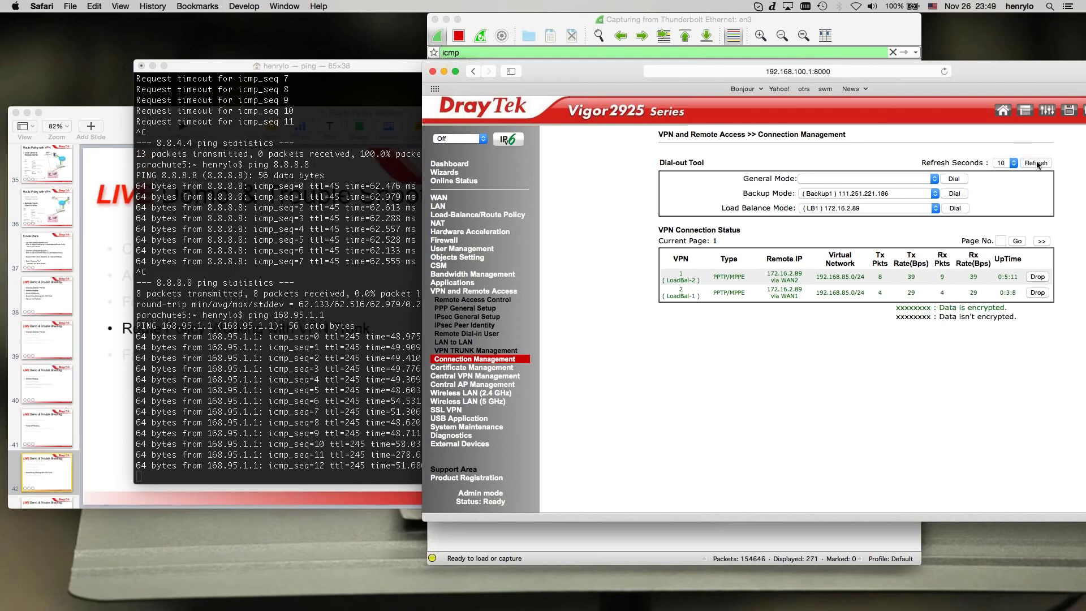
click(1037, 163)
click(1037, 164)
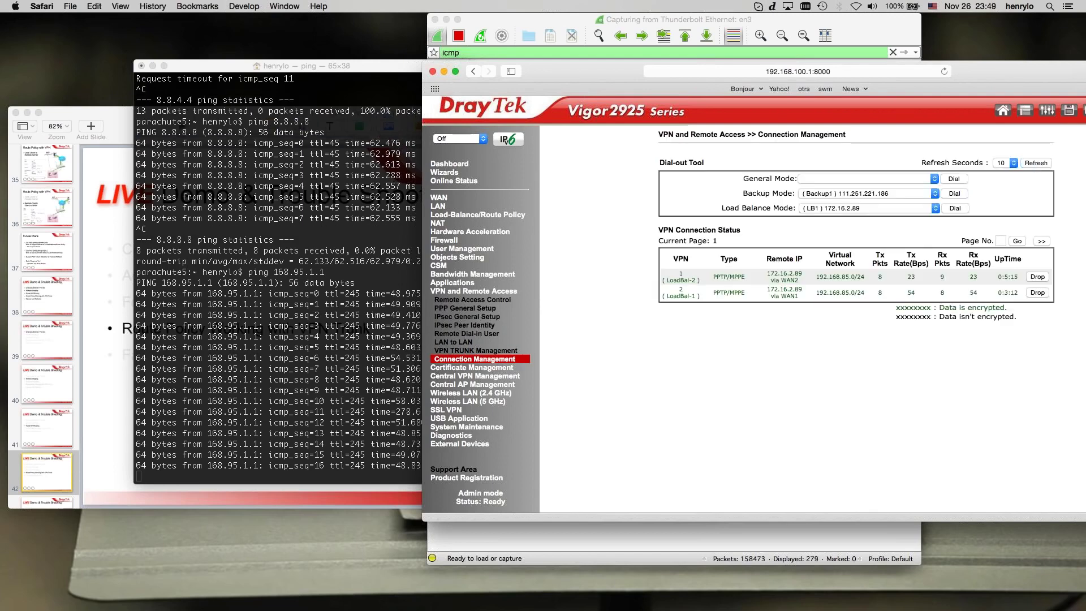
Show CoolTerm's debug log with the VPN Profile 2 routing, then reopen the route policy list.
drag(1085, 113, 333, 153)
click(518, 217)
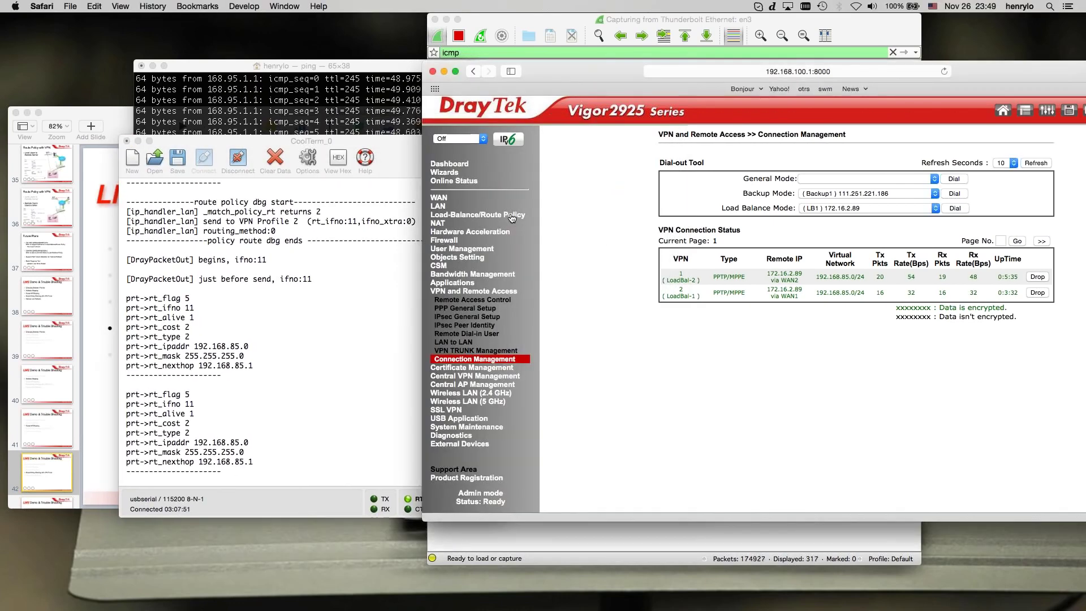
click(487, 215)
click(455, 223)
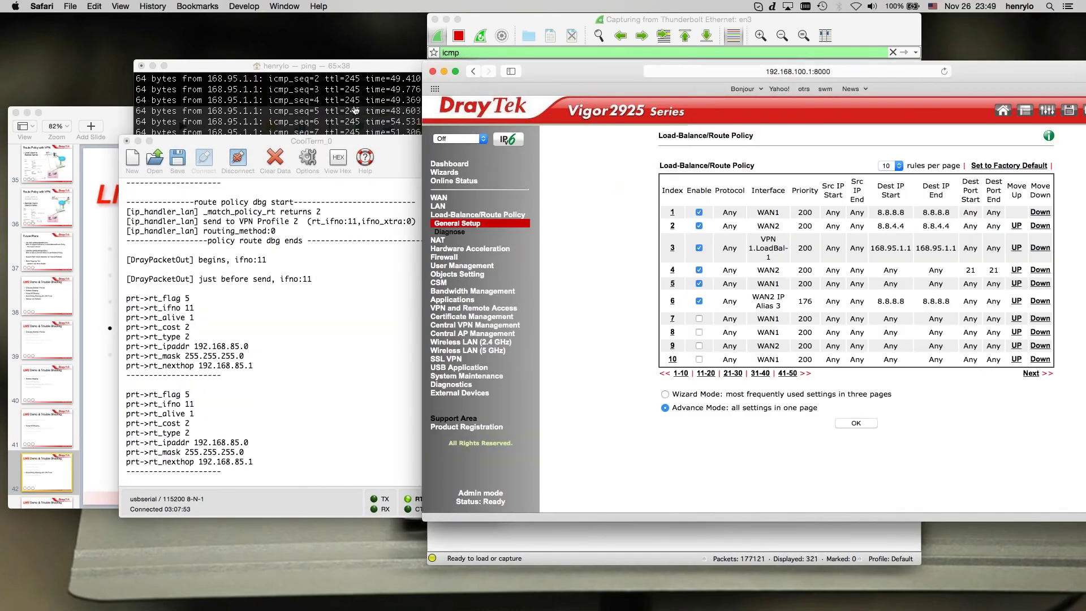
Stop the 168.95.1.1 ping and highlight matched policy number 2 in the debug log.
click(294, 113)
key(ctrl+c)
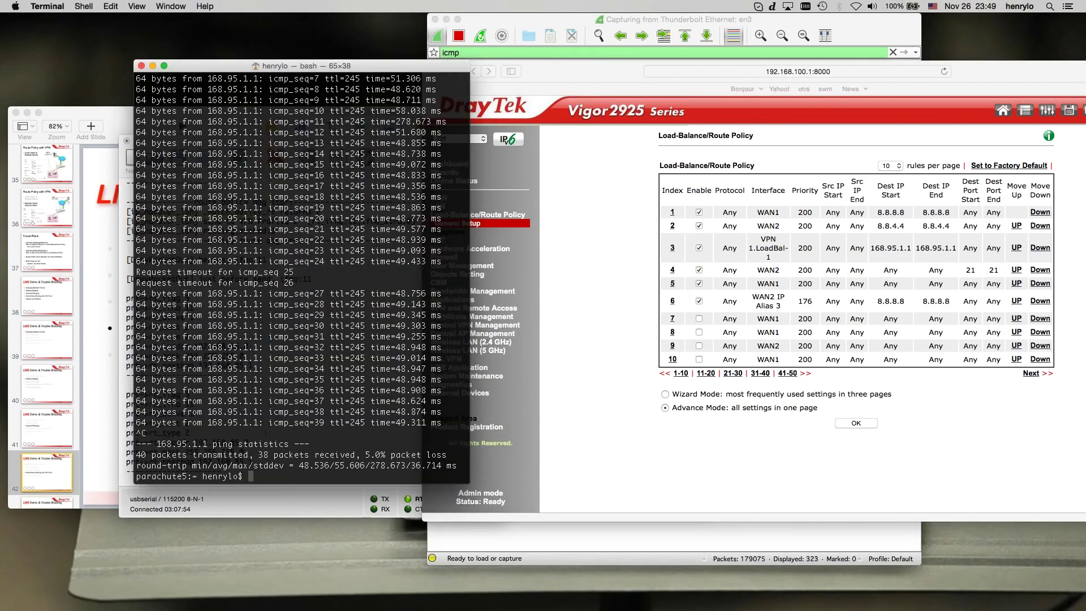
click(278, 486)
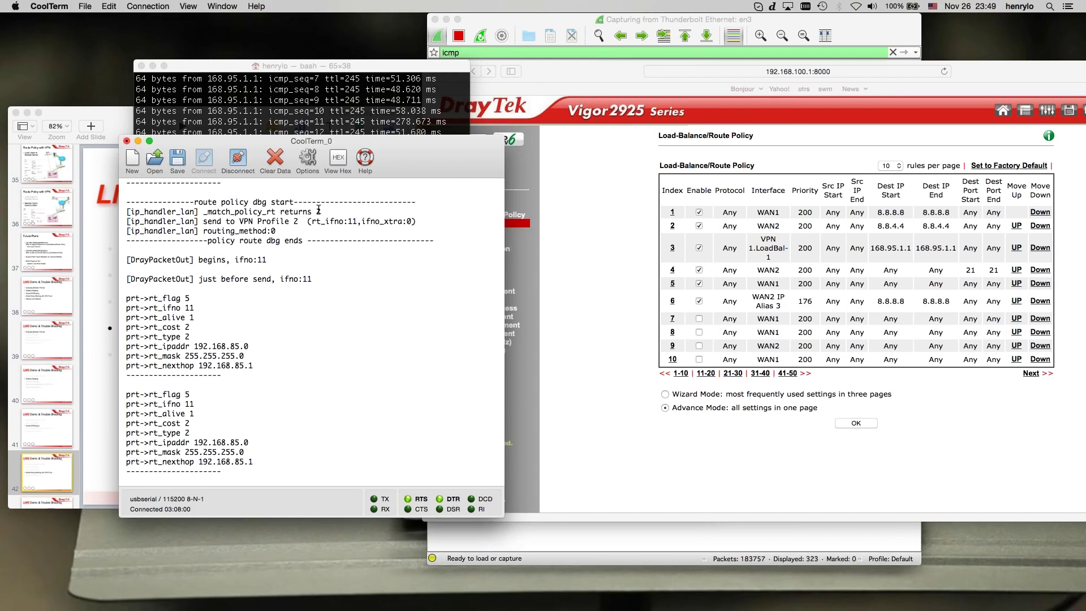
drag(319, 210, 326, 210)
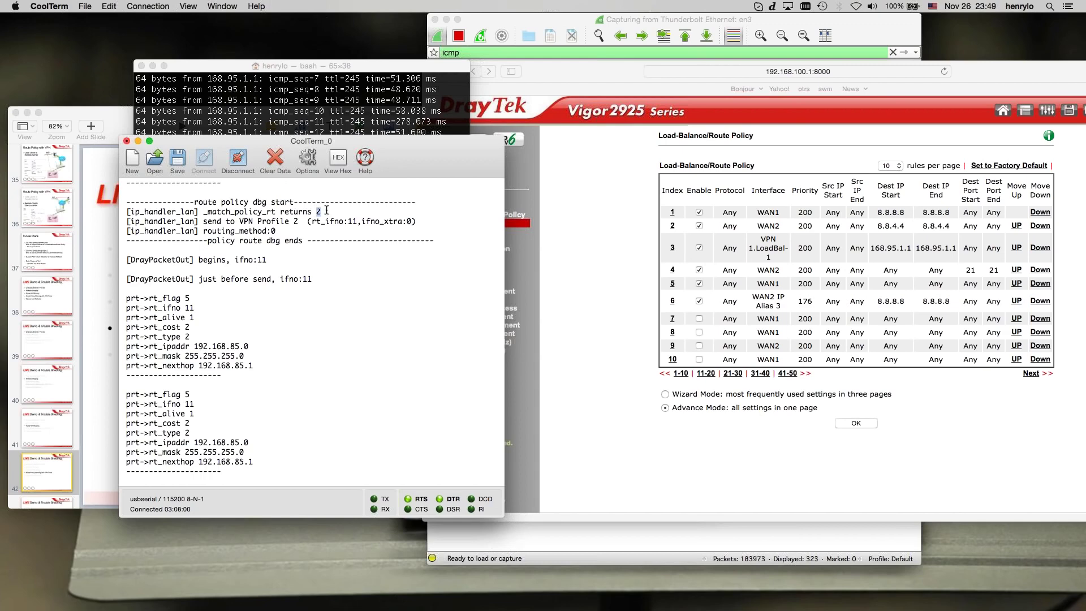
Move the CoolTerm debug window aside to read the route policy output.
click(622, 224)
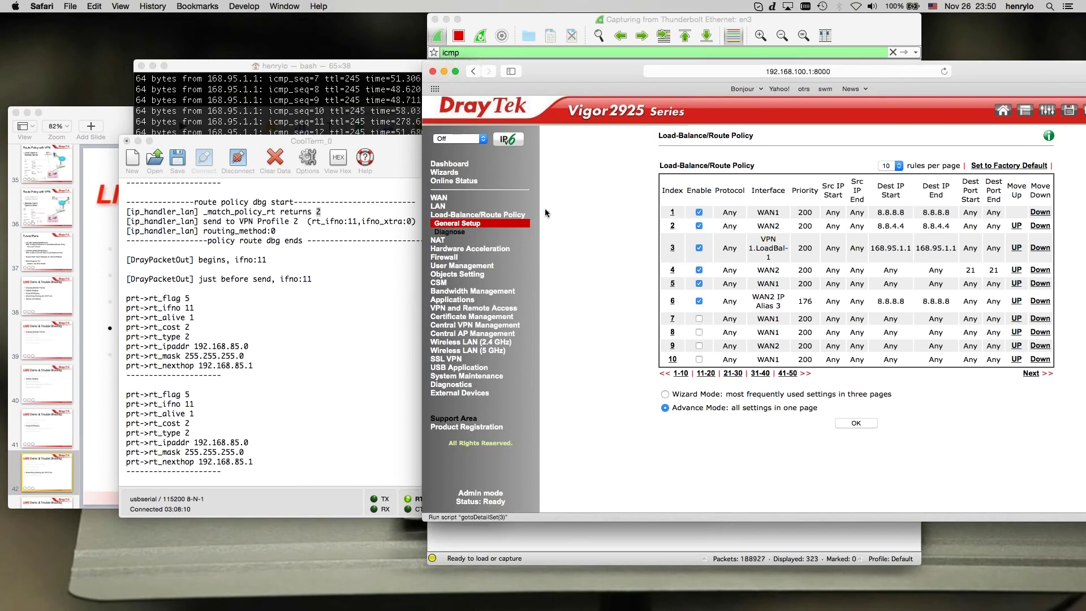
click(350, 220)
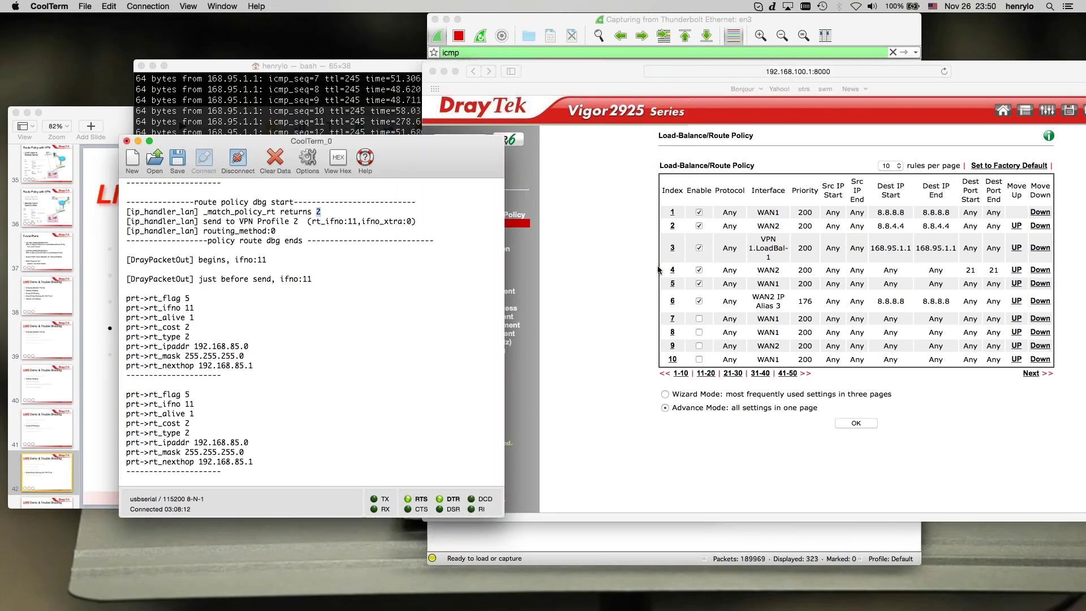
drag(402, 154, 461, 224)
drag(567, 211, 669, 197)
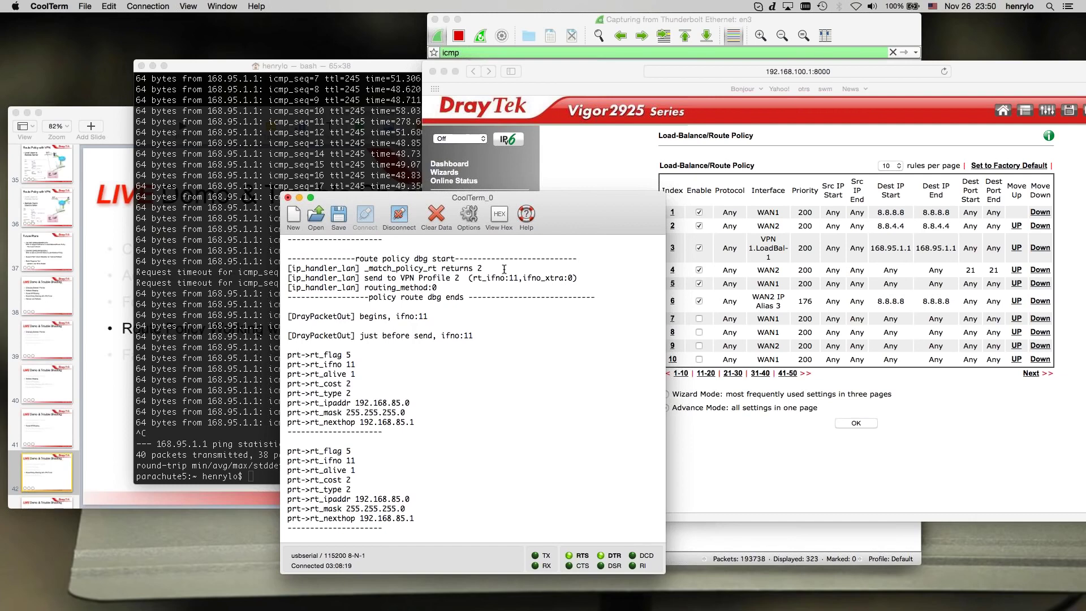
Ping 8.8.8.8 from Terminal and stop it after 3 replies.
click(227, 318)
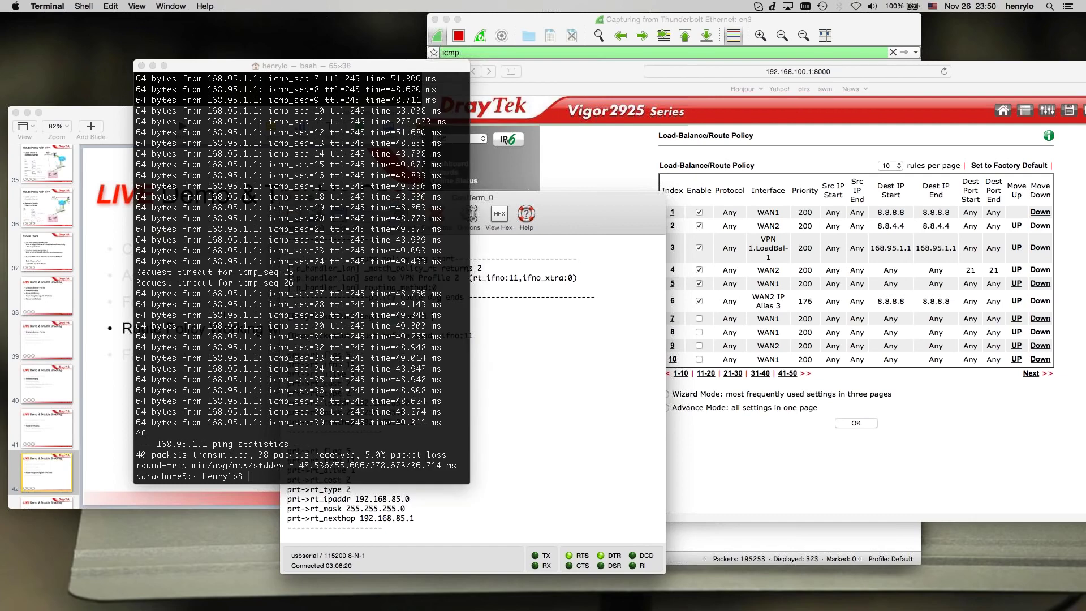
text(ping 168.95.1.)
key(BackSpace)
key(BackSpace)
key(BackSpace)
key(BackSpace)
key(BackSpace)
key(BackSpace)
key(BackSpace)
key(BackSpace)
key(BackSpace)
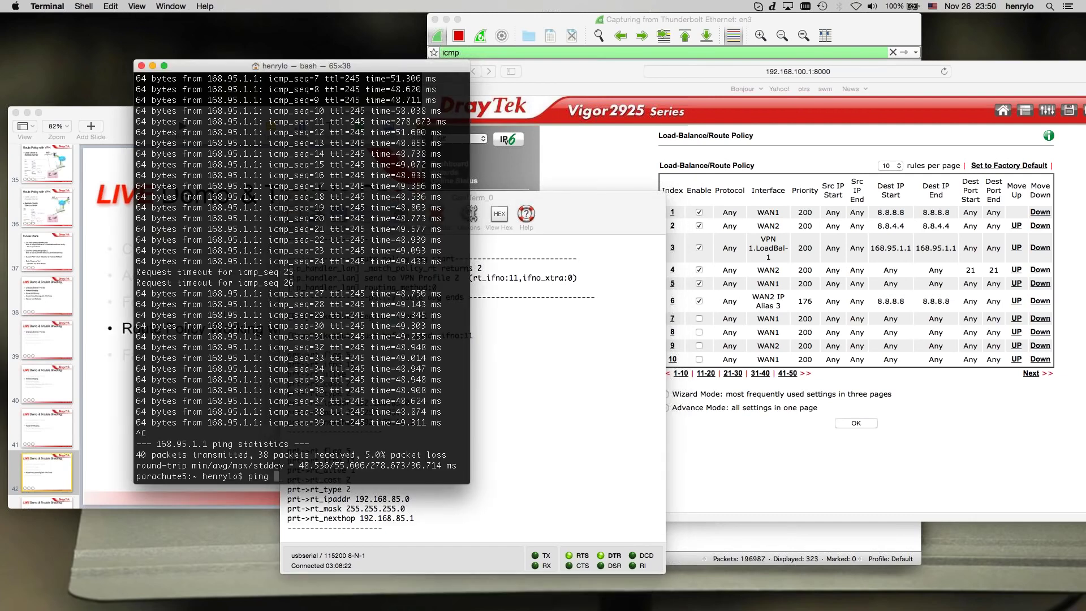
text(8.8.8.8)
key(Return)
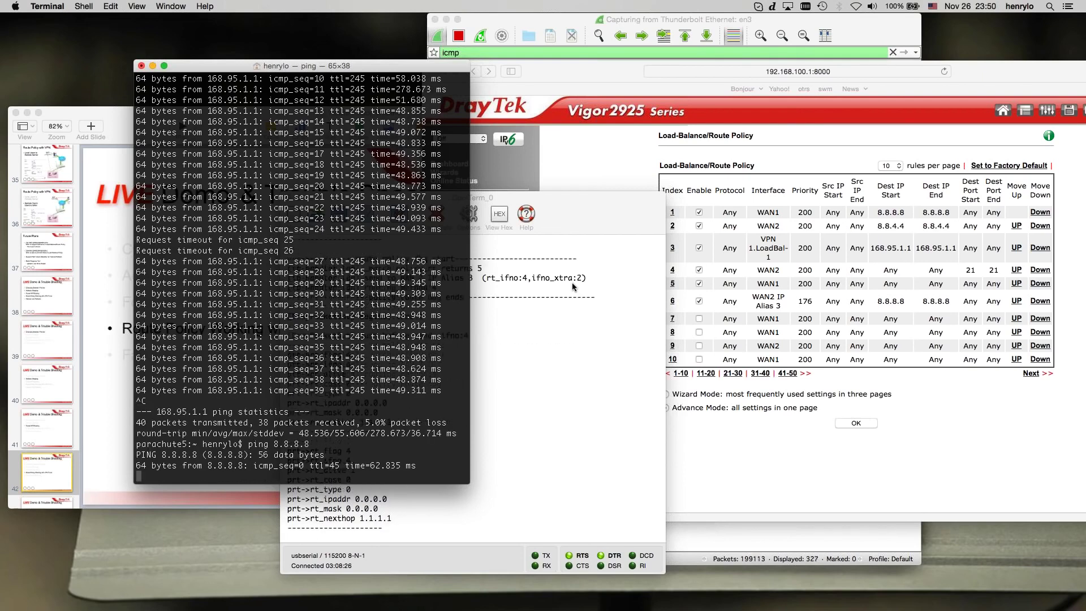
key(ctrl+c)
Rerun the 168.95.1.1 ping and read the ifno value in the debug log.
click(534, 341)
mouse_move(550, 226)
mouse_down()
mouse_move(524, 232)
mouse_move(549, 227)
mouse_move(543, 219)
mouse_up()
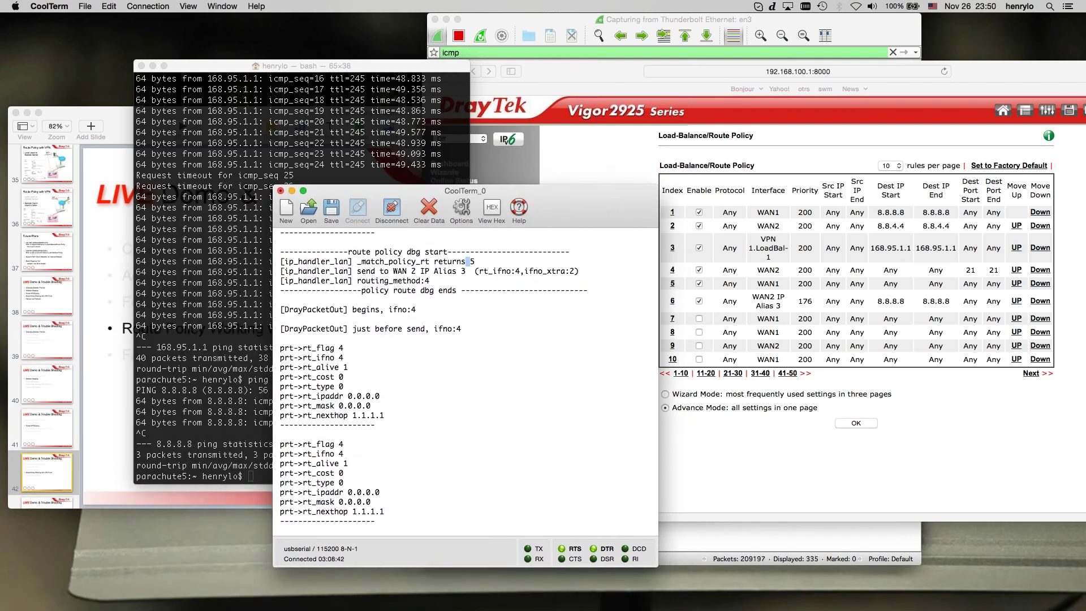
key(super+Tab)
key(Up)
key(Up)
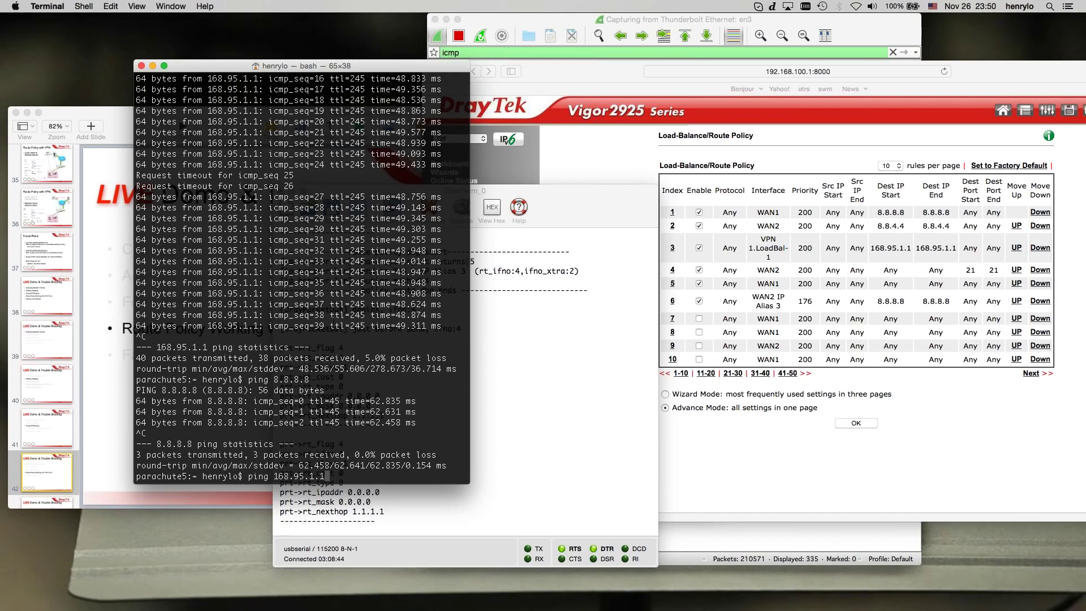
key(Return)
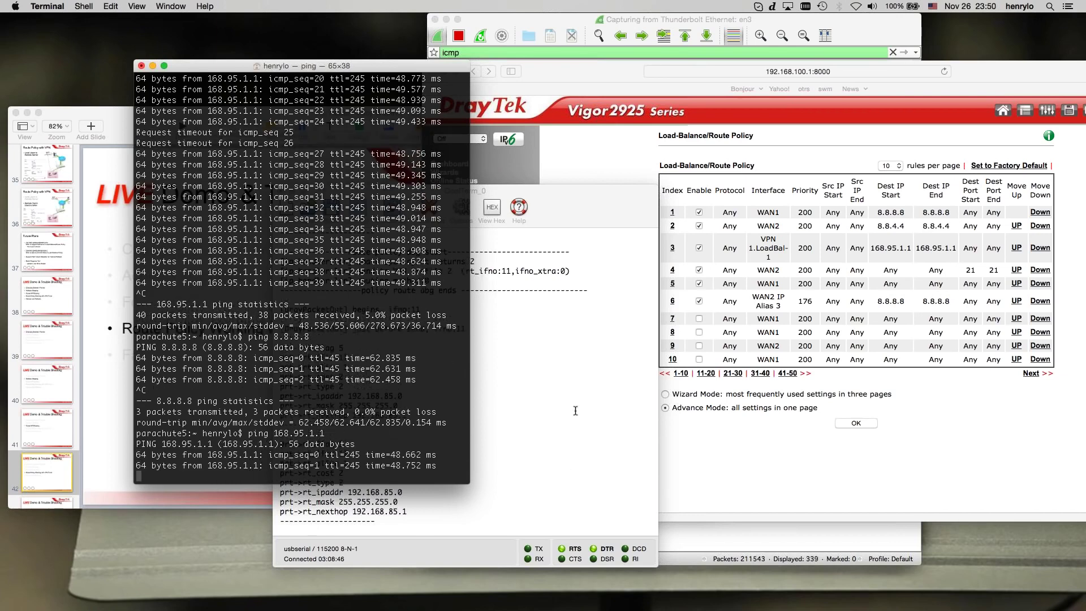
click(575, 410)
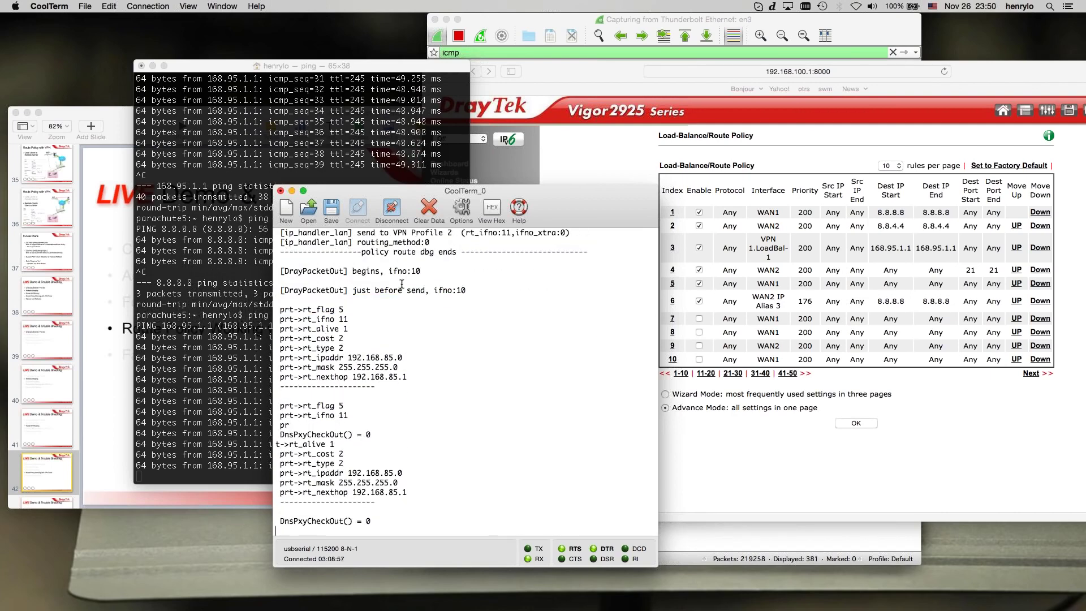
double_click(405, 310)
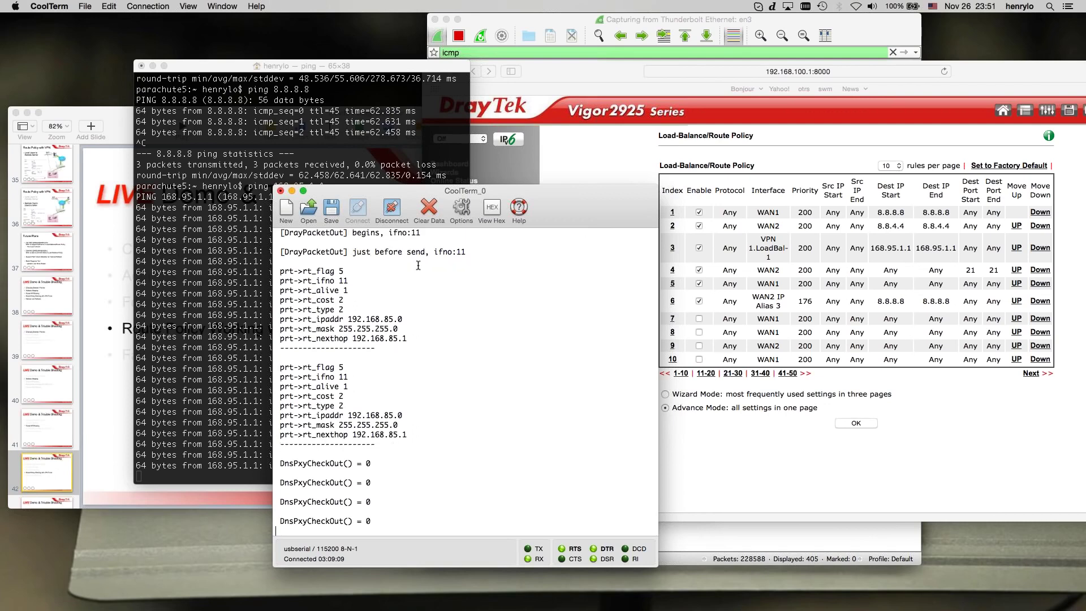
scroll(415, 294, up, 2)
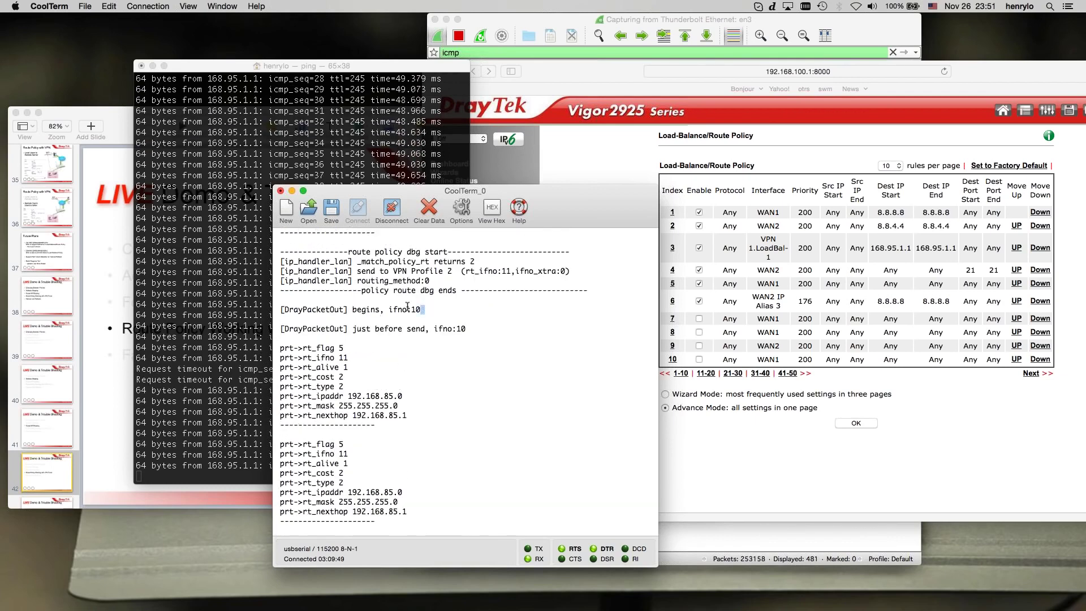
Stop the 168.95.1.1 ping and confirm rule 3 stays on VPN 1.LoadBal-1.
click(203, 396)
key(ctrl+c)
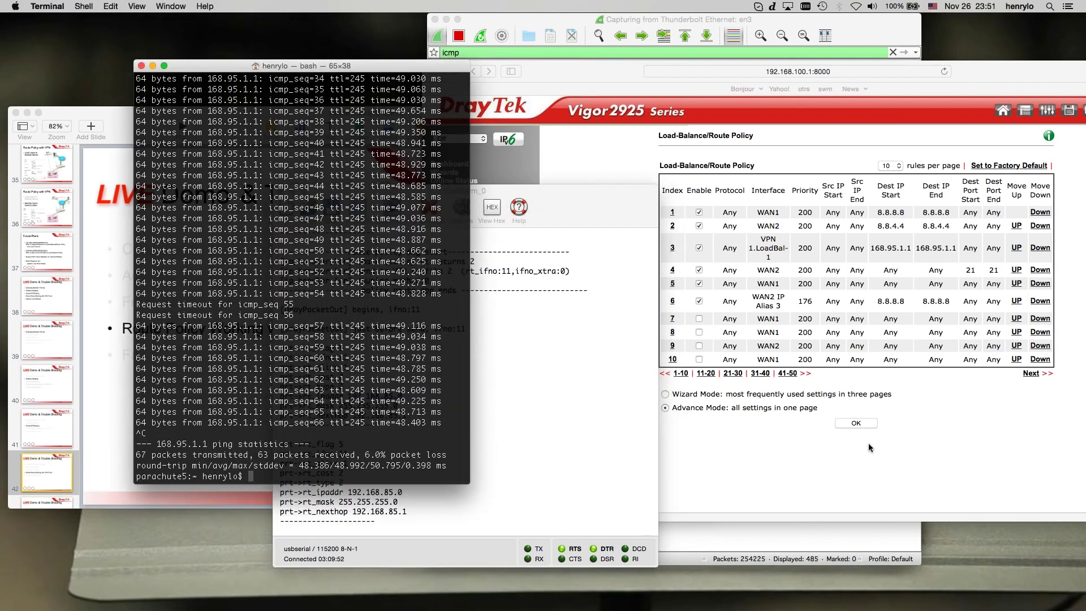
click(680, 264)
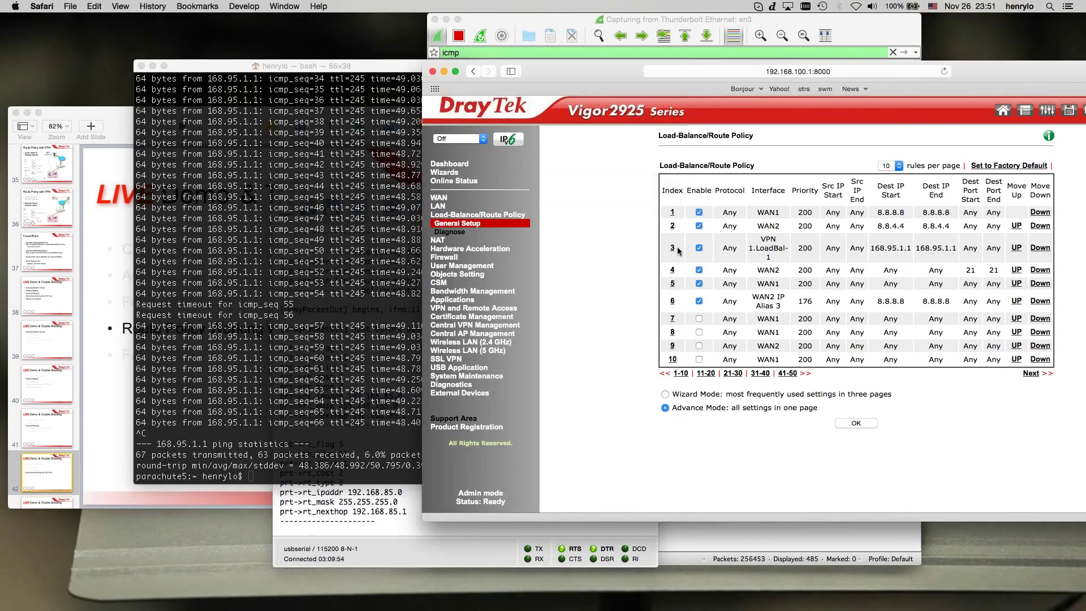
click(673, 247)
click(938, 404)
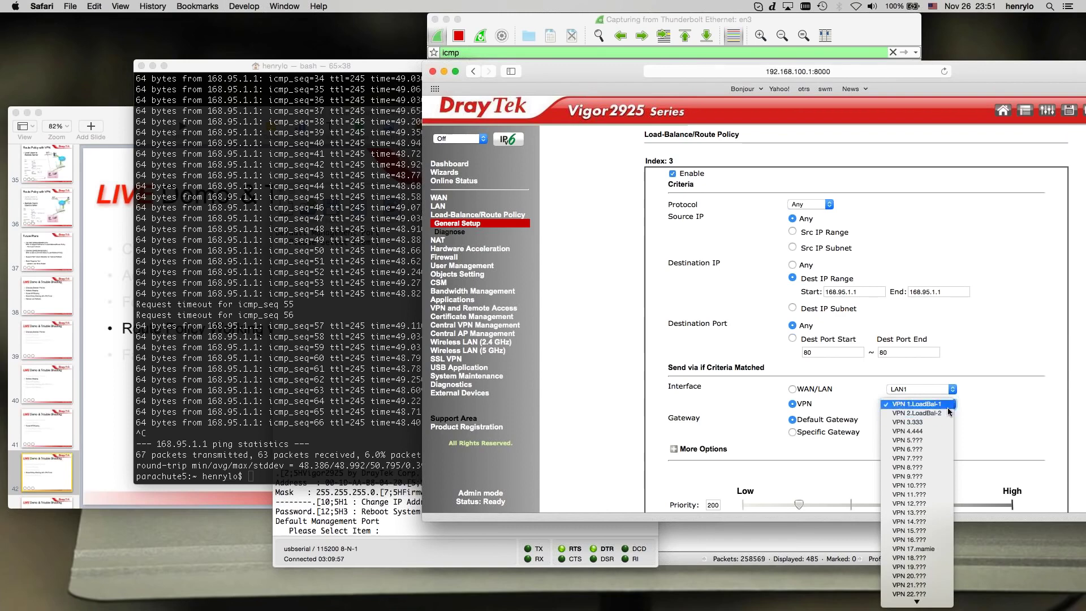
click(1006, 409)
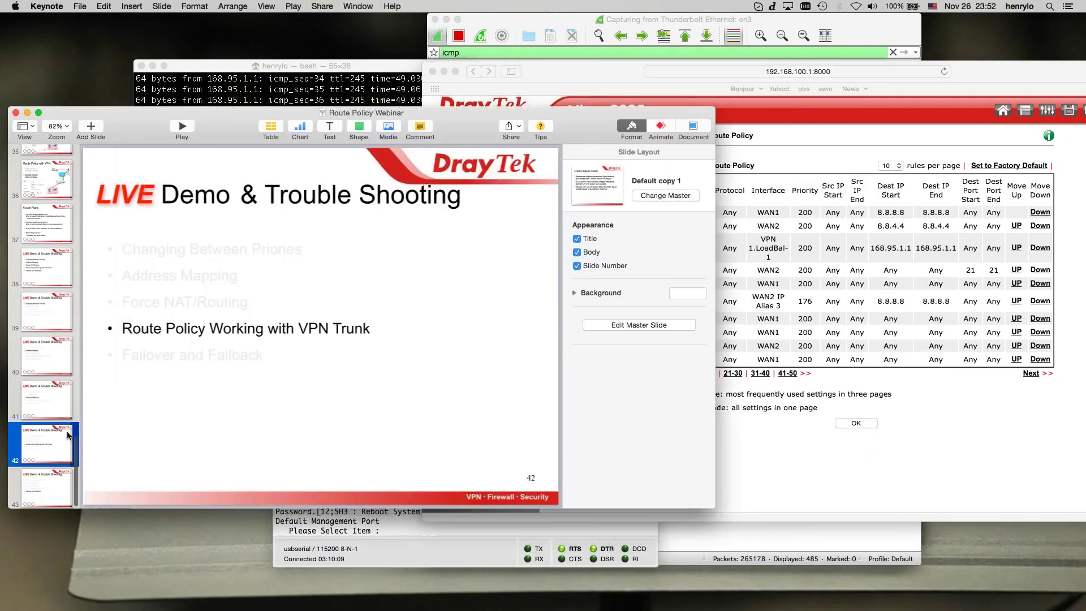
scroll(67, 435, down, 1)
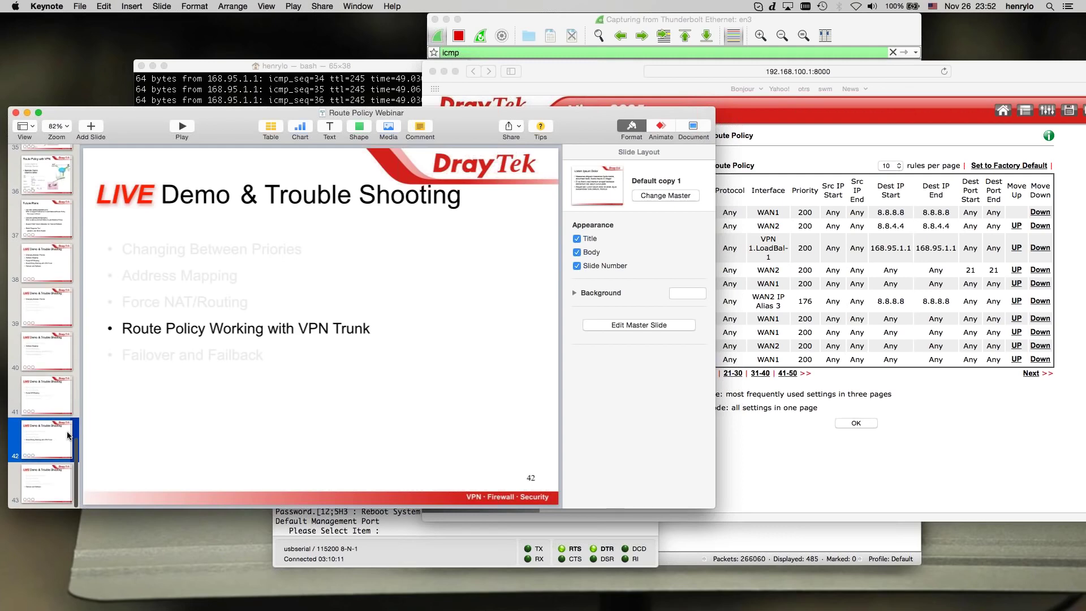
Advance the presentation to slide 43, Failover and Failback.
click(55, 496)
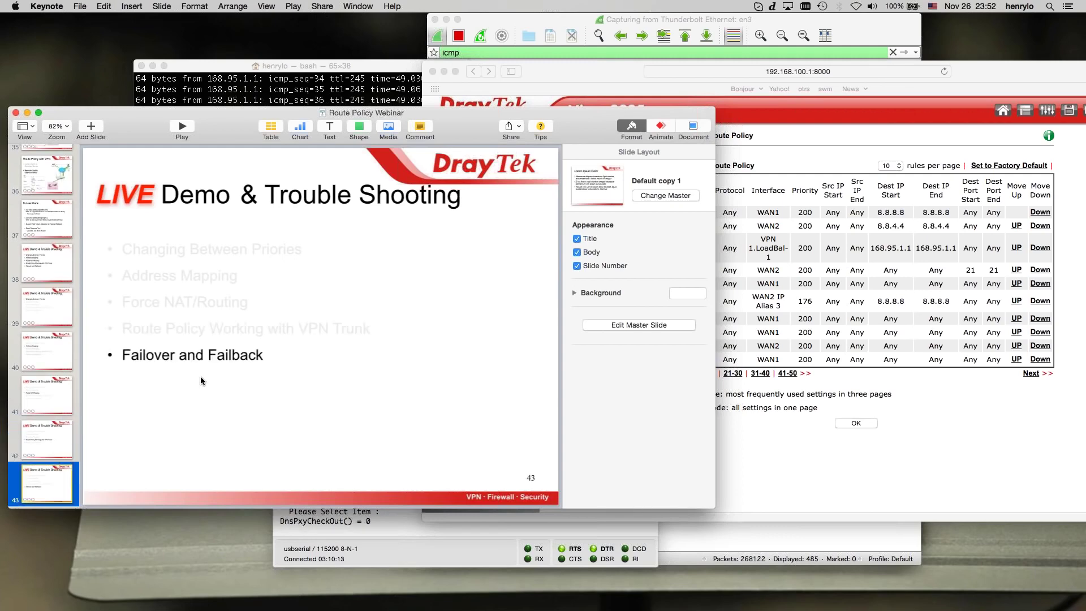
click(359, 376)
click(656, 547)
click(857, 423)
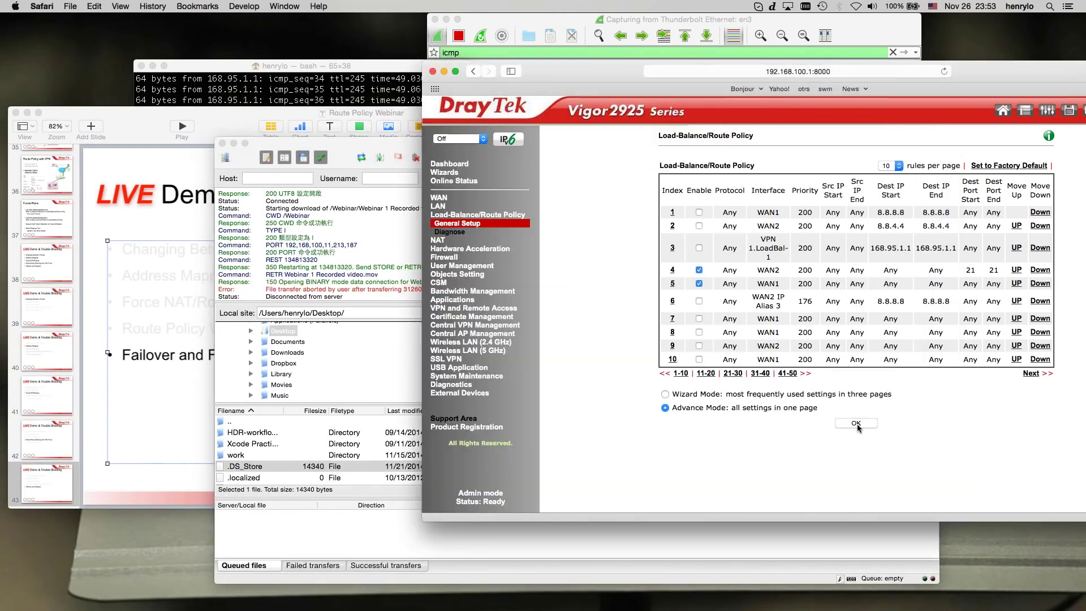
Set rule 4 to destination 172.16.0.0–172.16.255.255, any port, with WAN1 failover, and save.
click(672, 270)
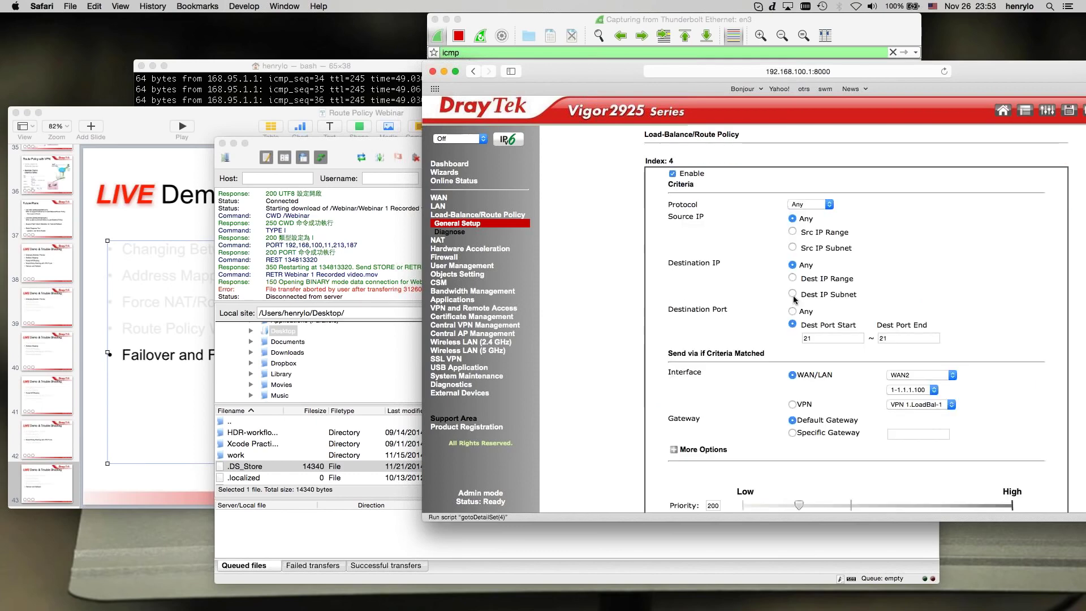
click(792, 278)
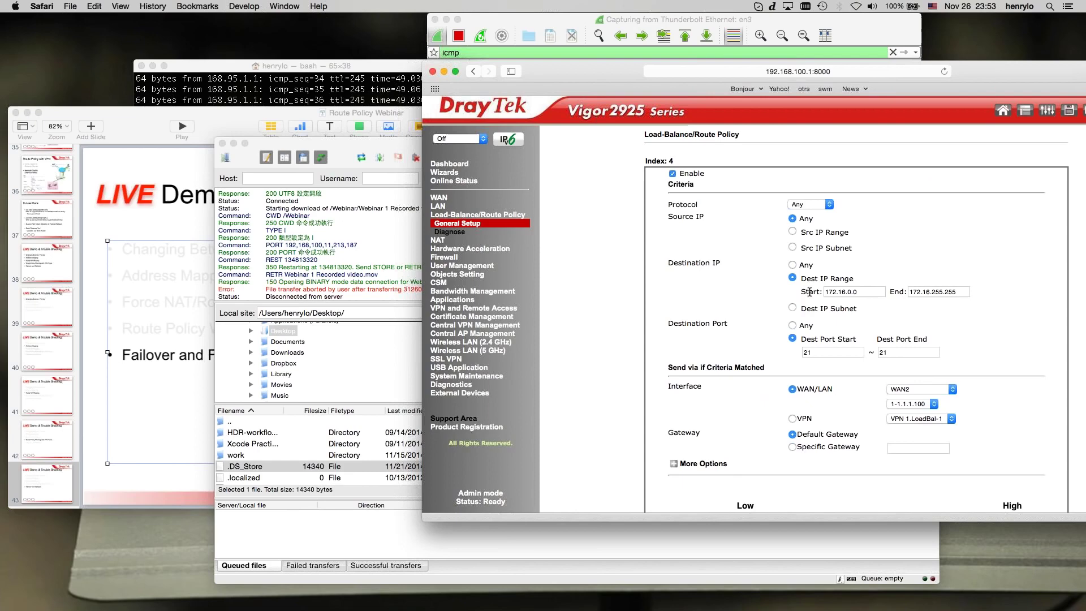
click(792, 326)
scroll(899, 370, down, 1)
scroll(846, 270, down, 5)
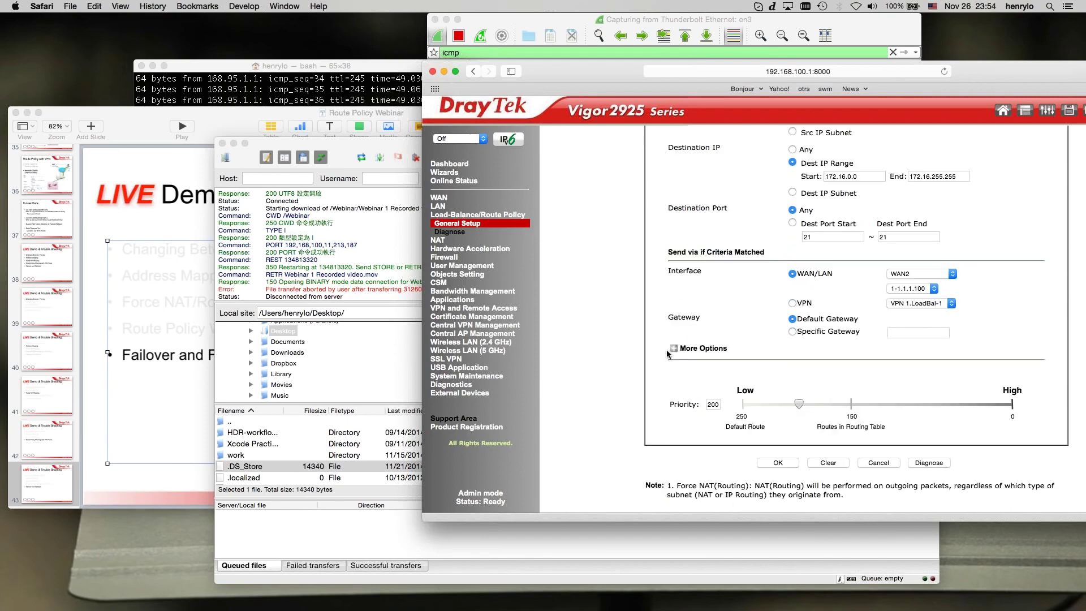
click(677, 348)
scroll(725, 369, down, 4)
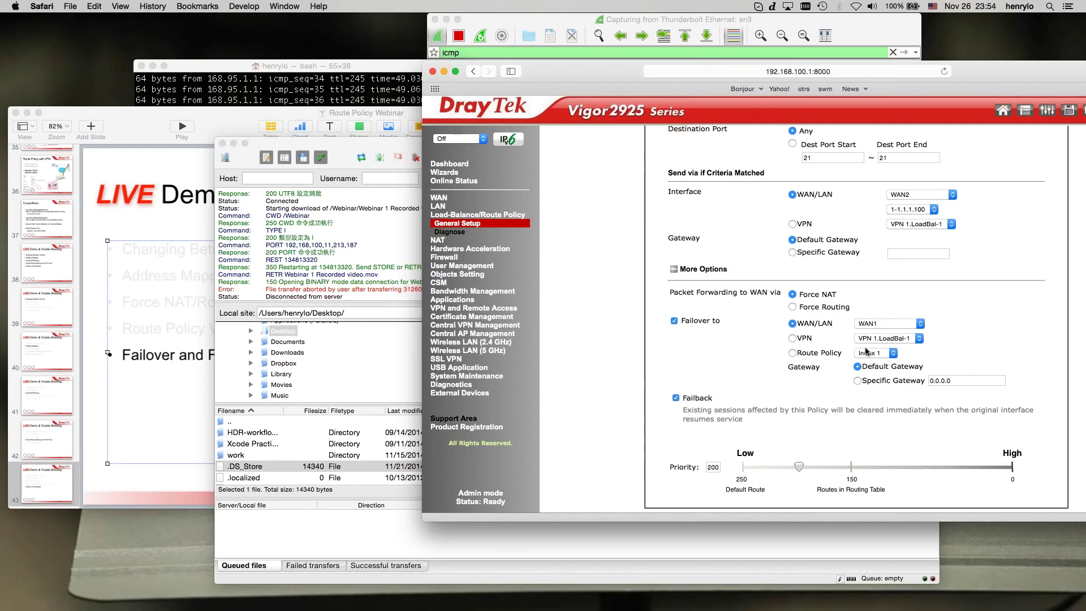
scroll(833, 453, down, 3)
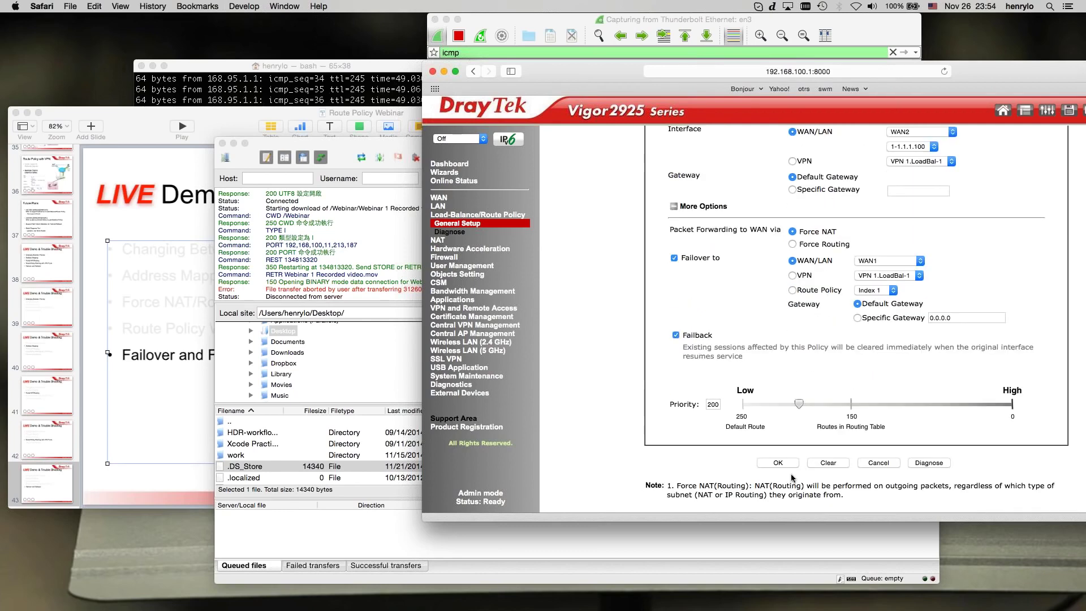
click(776, 462)
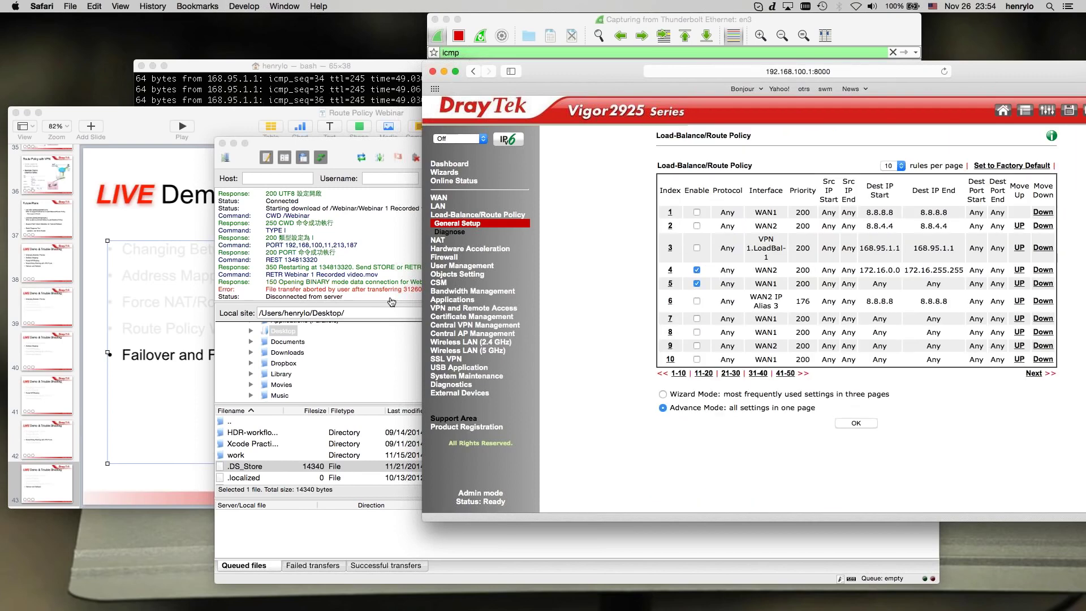
click(333, 245)
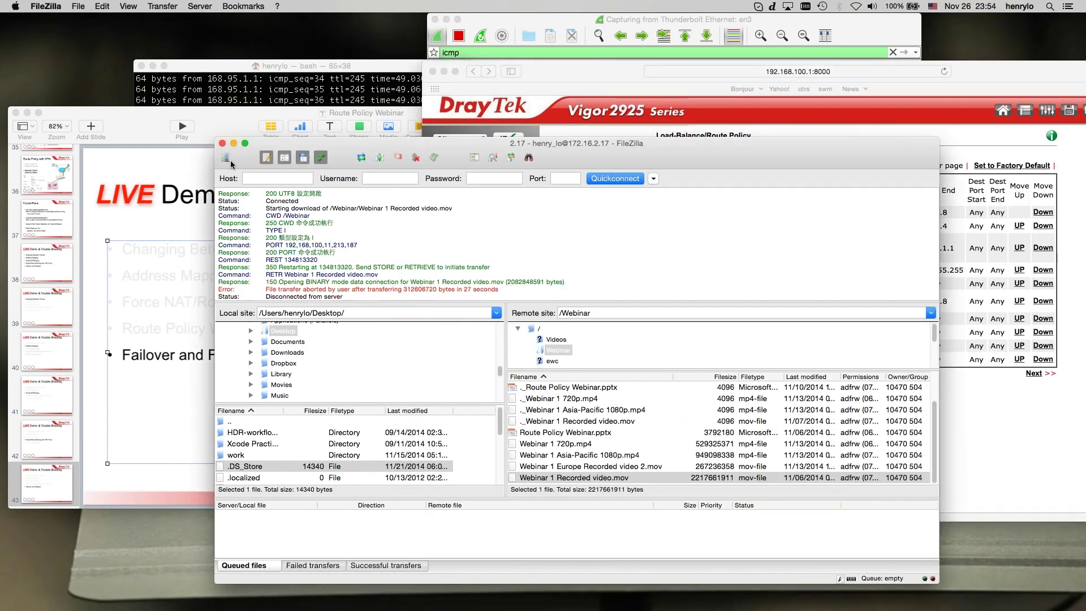
Reconnect FileZilla and download Webinar 1 Recorded video.mov from the /Webinar folder.
click(228, 160)
drag(396, 143, 196, 99)
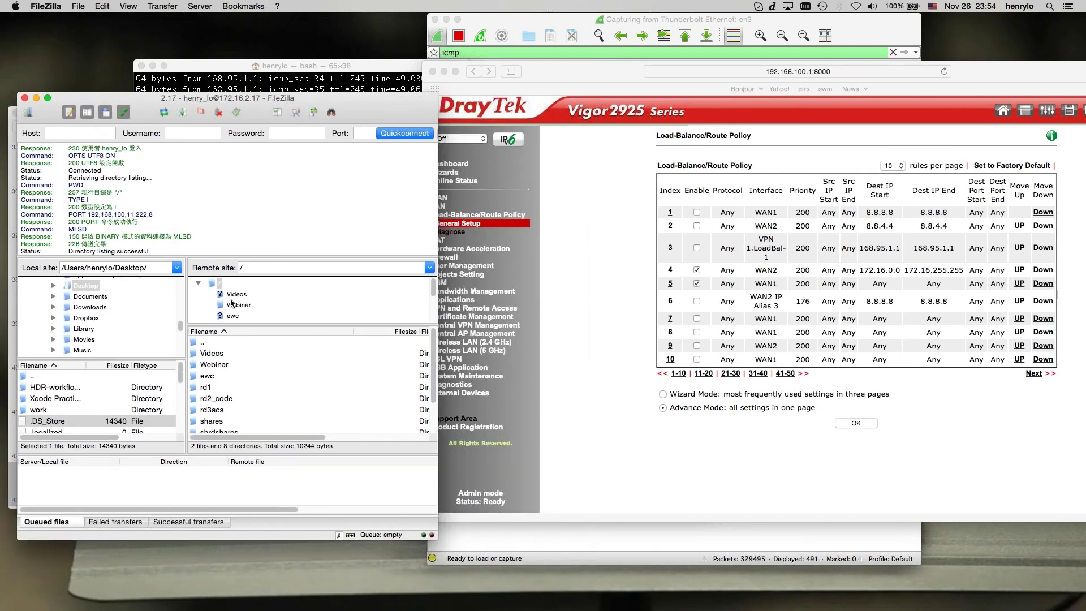
double_click(214, 365)
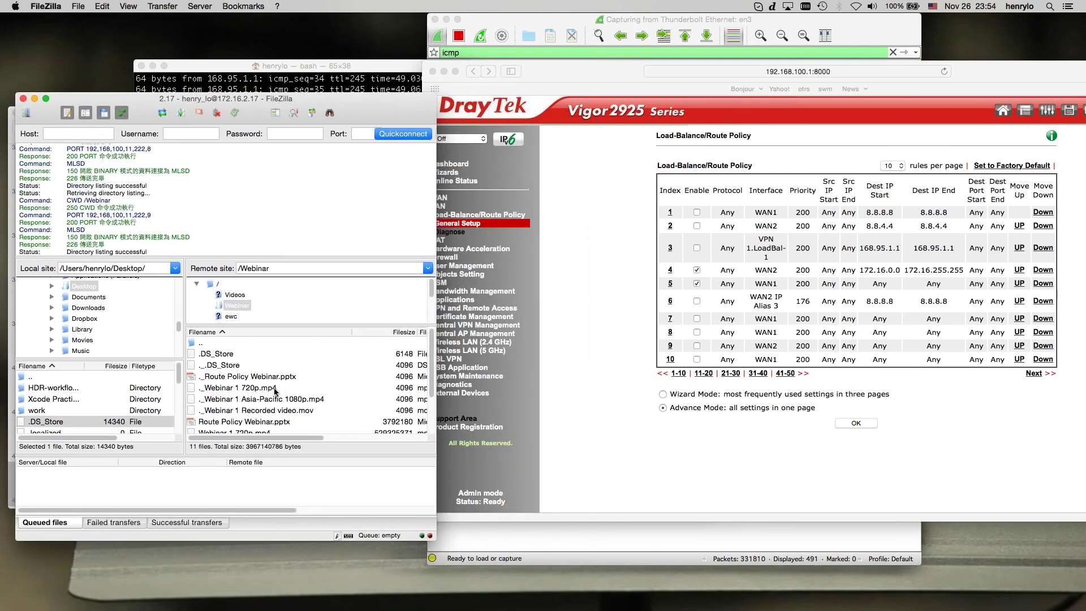
double_click(249, 421)
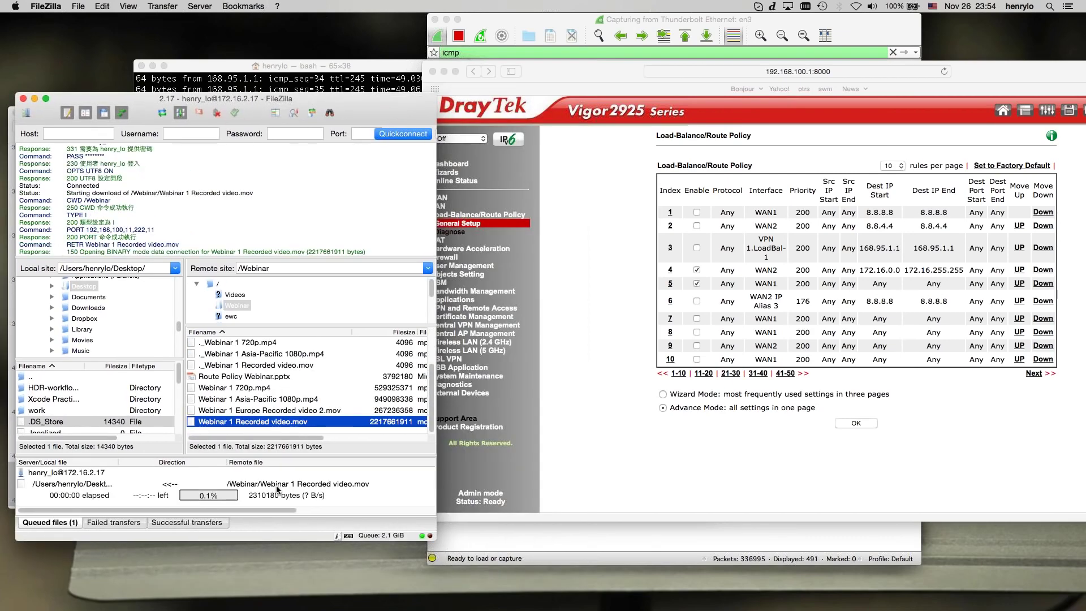
click(458, 384)
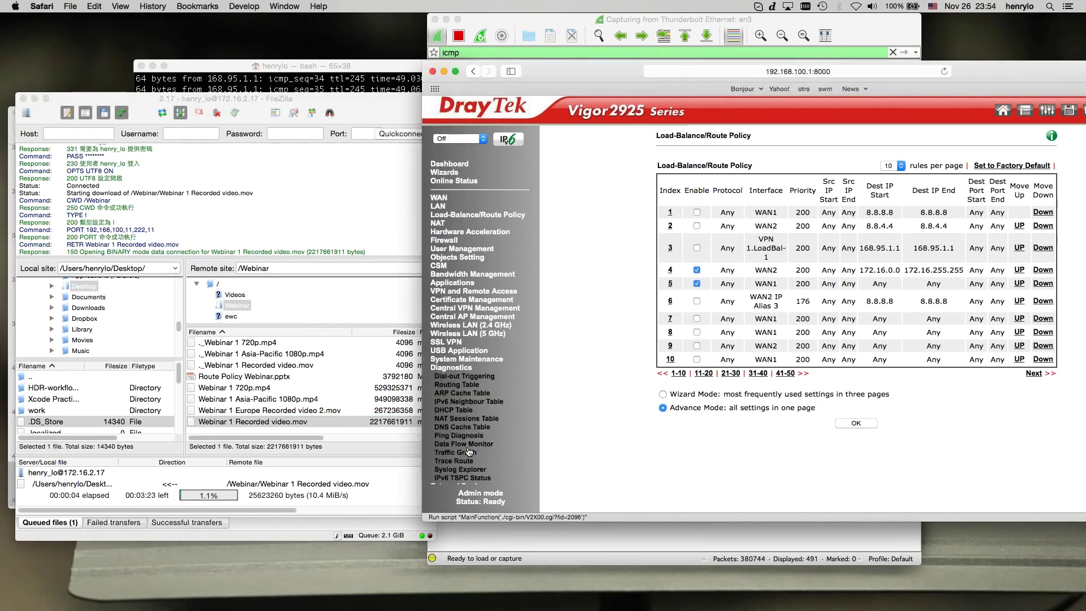
Refresh the Data Flow Monitor, then review rule 4's WAN2 routing with failover to WAN1.
click(468, 444)
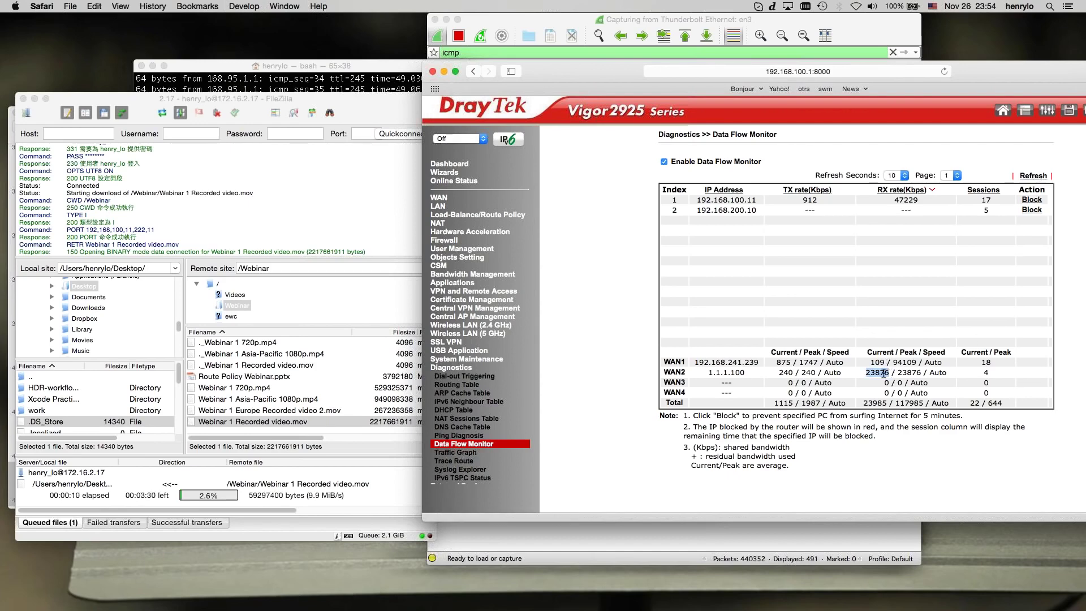
click(1038, 178)
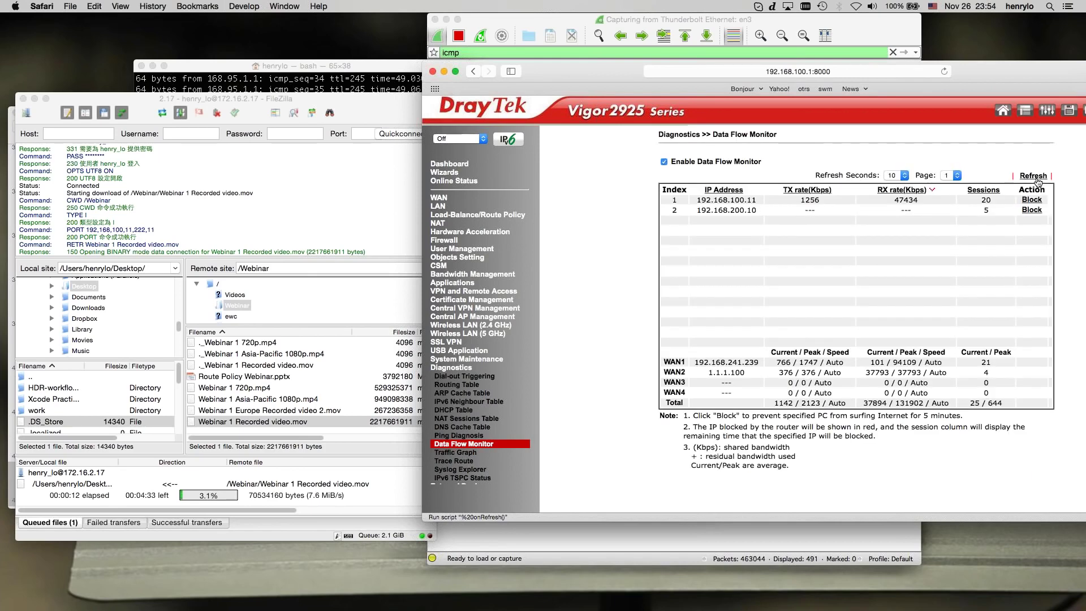
click(478, 215)
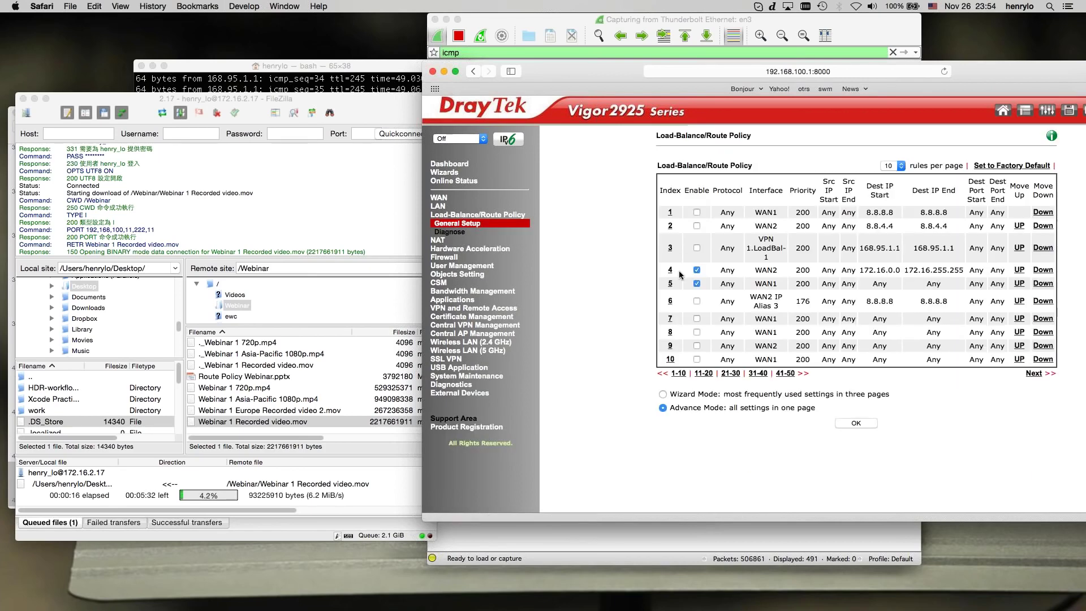
scroll(731, 371, down, 5)
click(718, 403)
scroll(799, 373, down, 3)
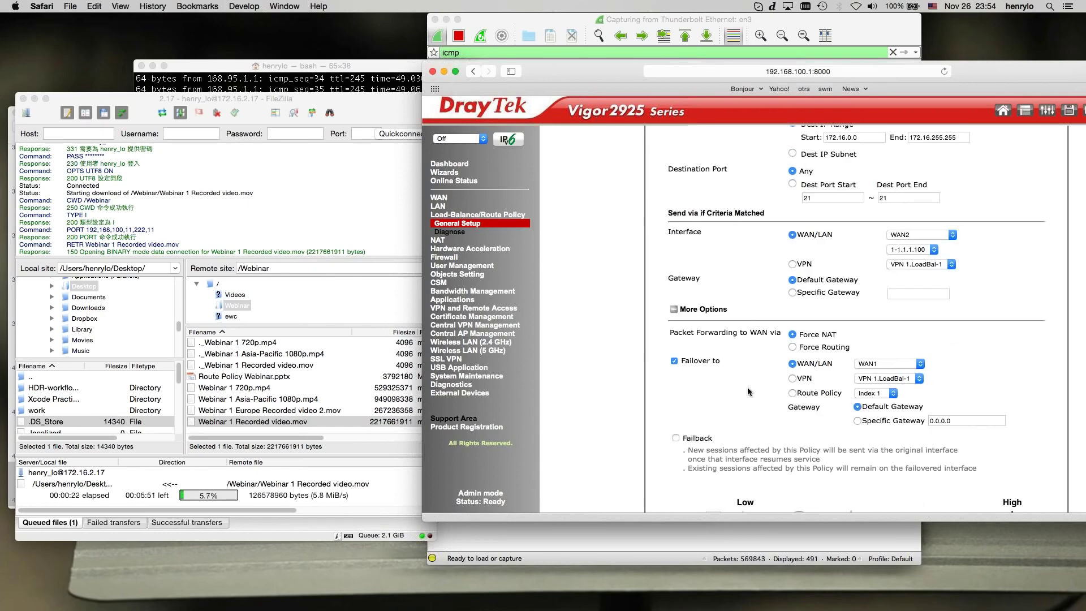
click(452, 384)
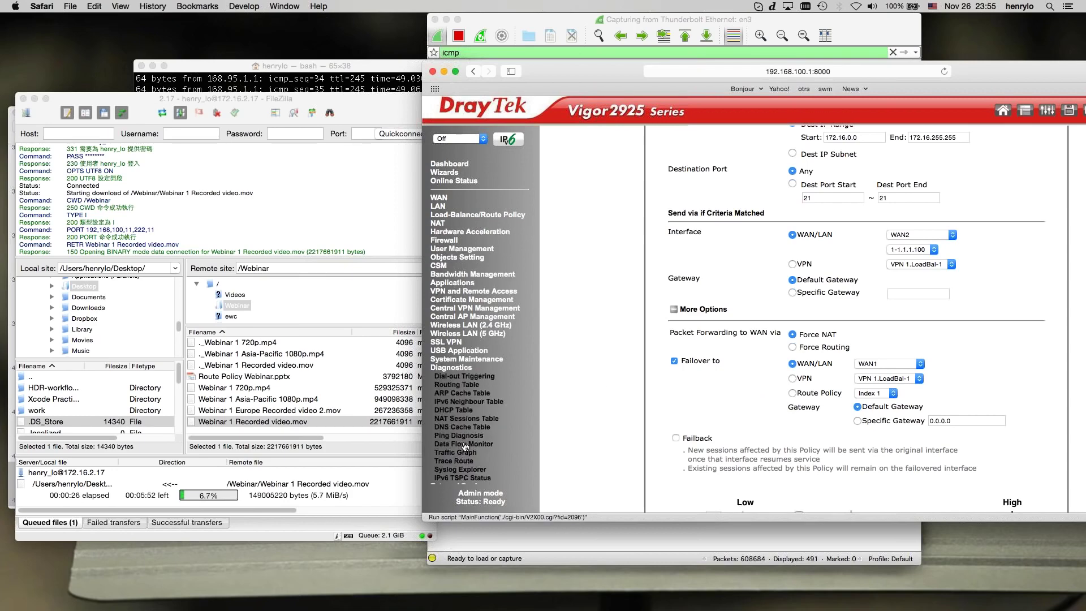
Refresh the Data Flow Monitor repeatedly to watch hosts 192.168.100.11 and 192.168.200.10 using WAN1.
click(464, 444)
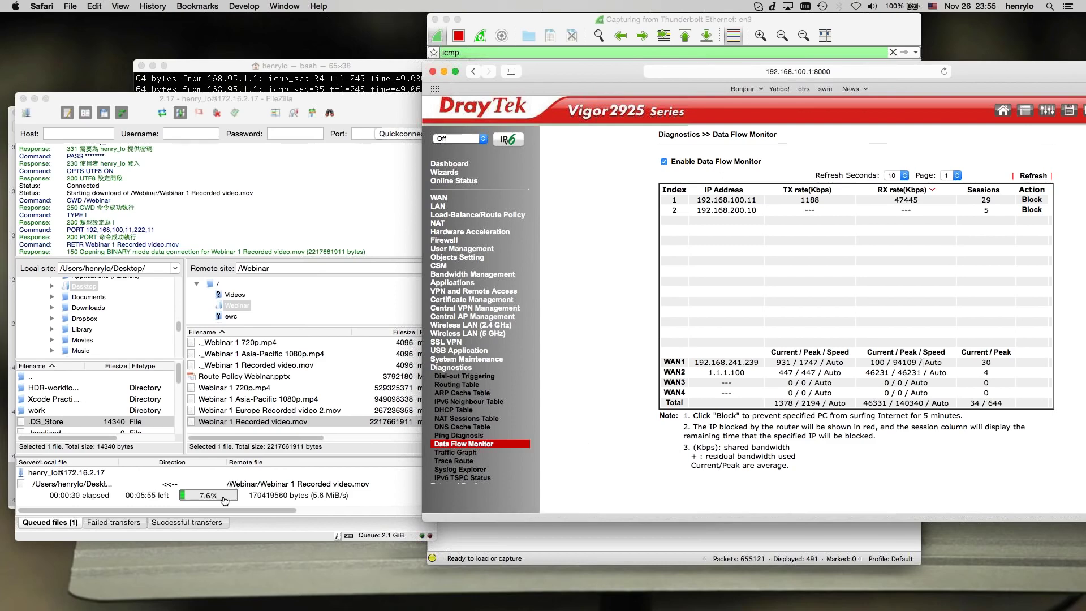
click(1035, 176)
click(1034, 176)
click(1035, 176)
click(1034, 176)
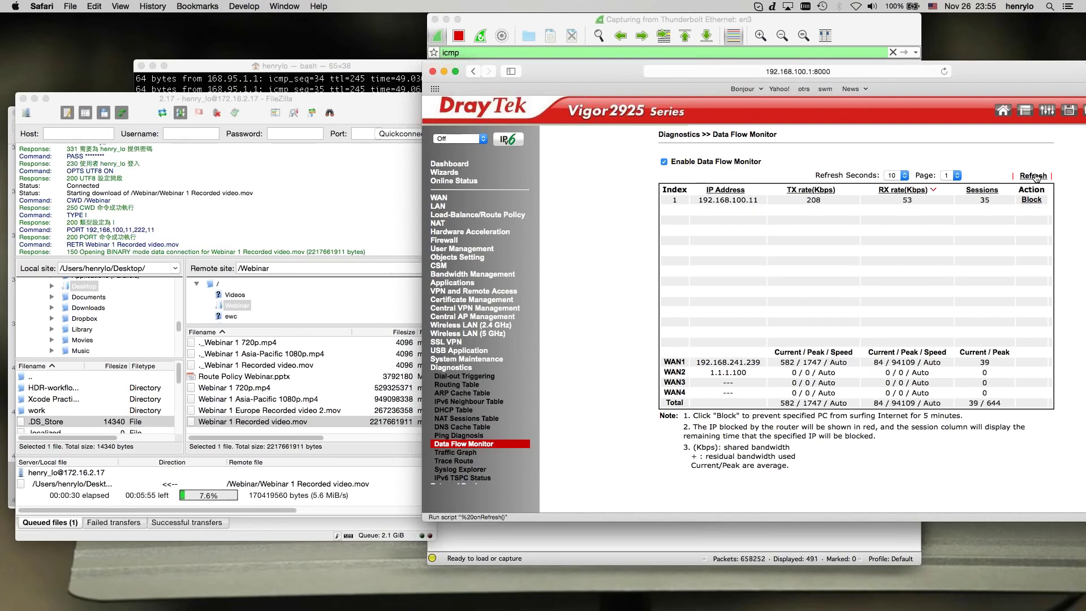
click(1034, 176)
click(1034, 176)
click(1035, 175)
click(1035, 176)
click(1035, 176)
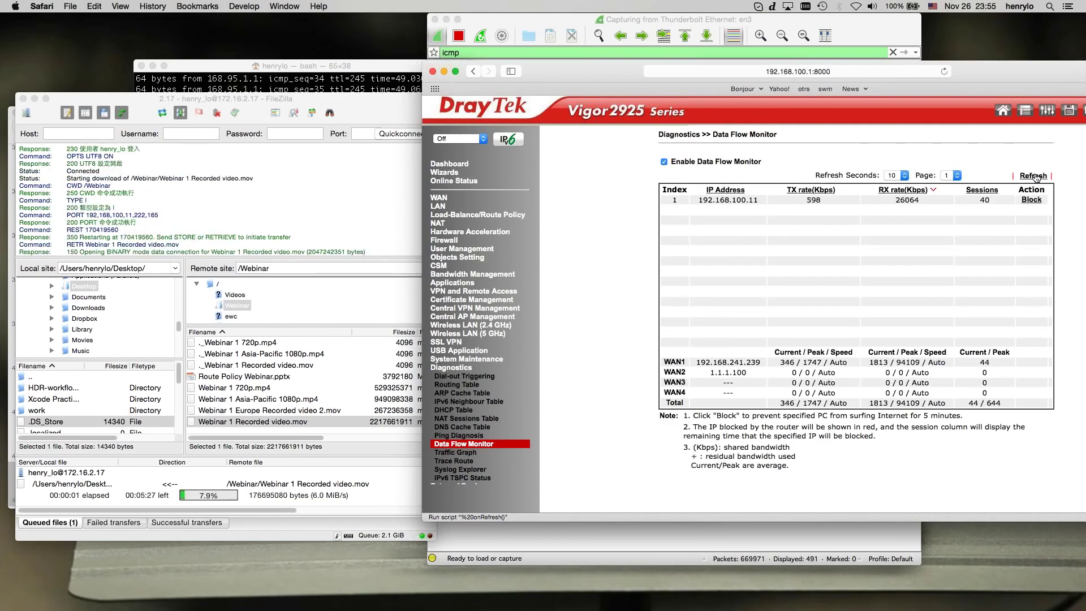
drag(870, 362, 953, 362)
click(1033, 177)
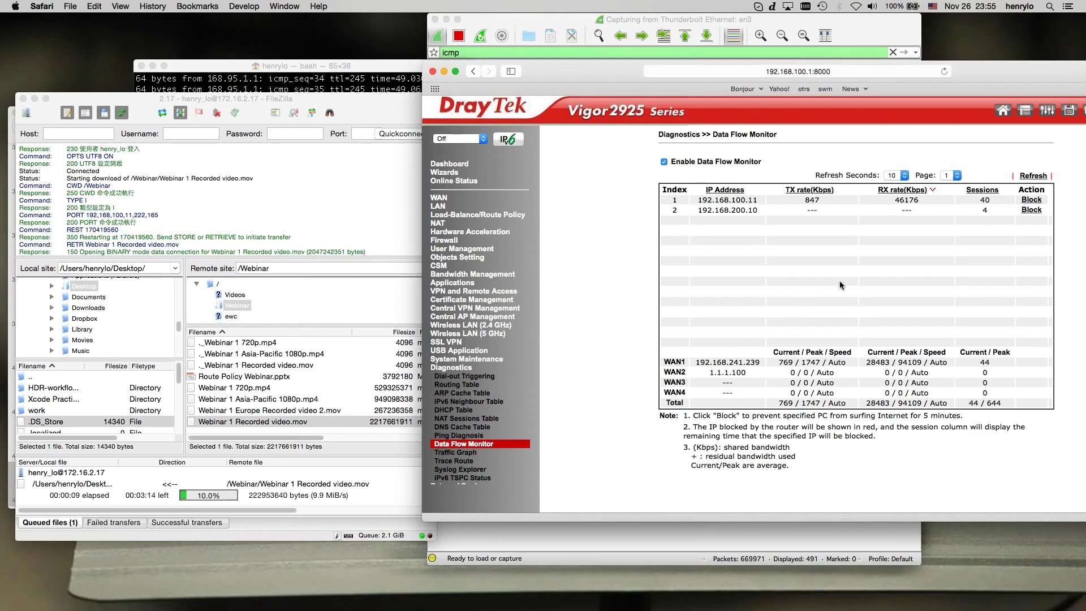
Check Online Status and the Dashboard, where WAN2 (1.1.1.100) shows zero uptime, then return to the Data Flow Monitor.
click(479, 436)
click(470, 444)
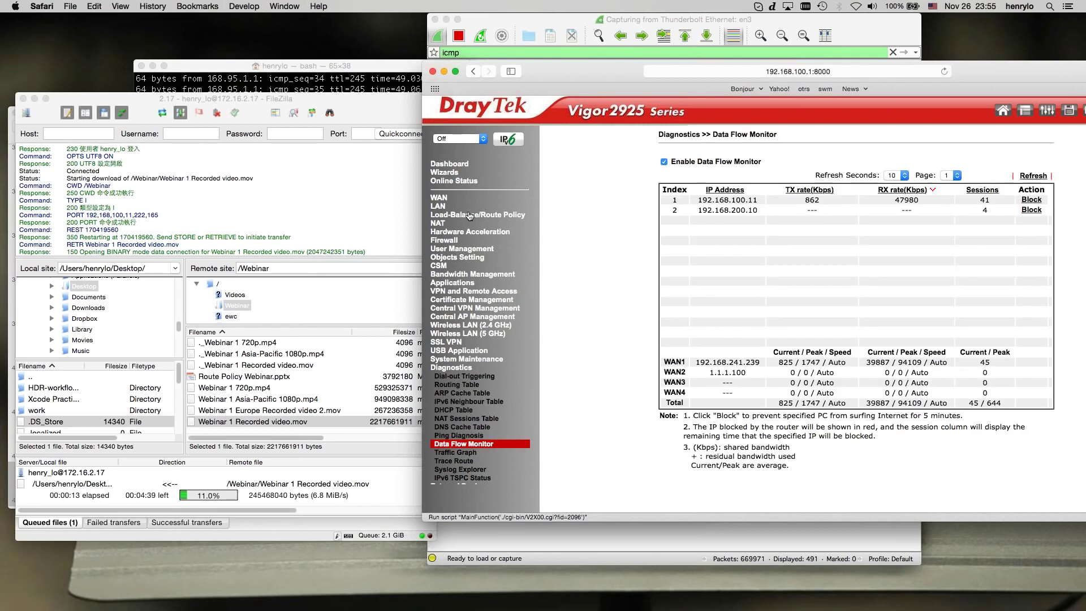
click(465, 182)
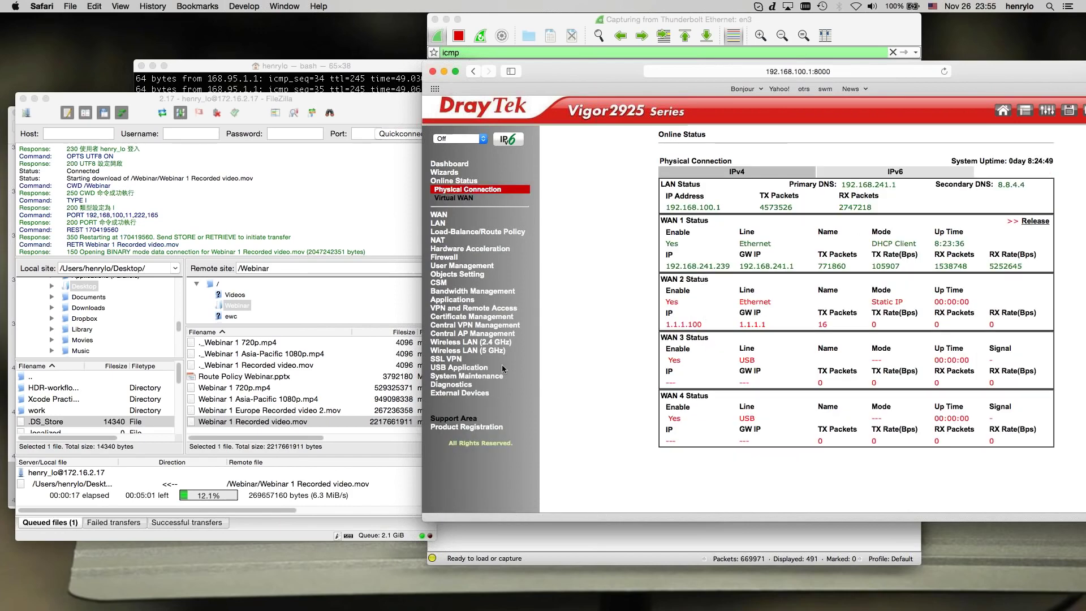
click(470, 385)
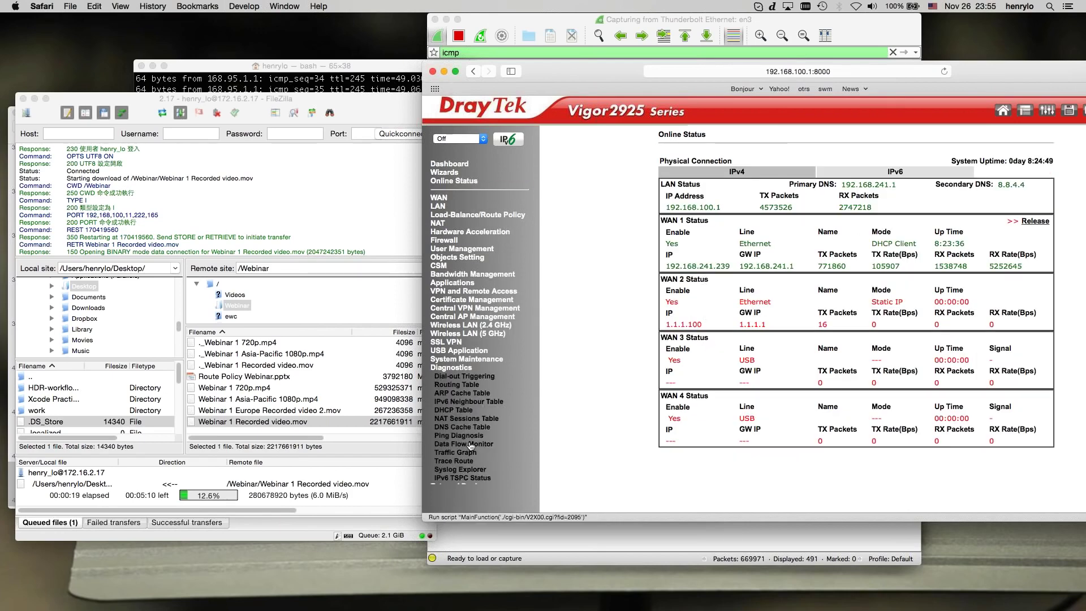
click(470, 444)
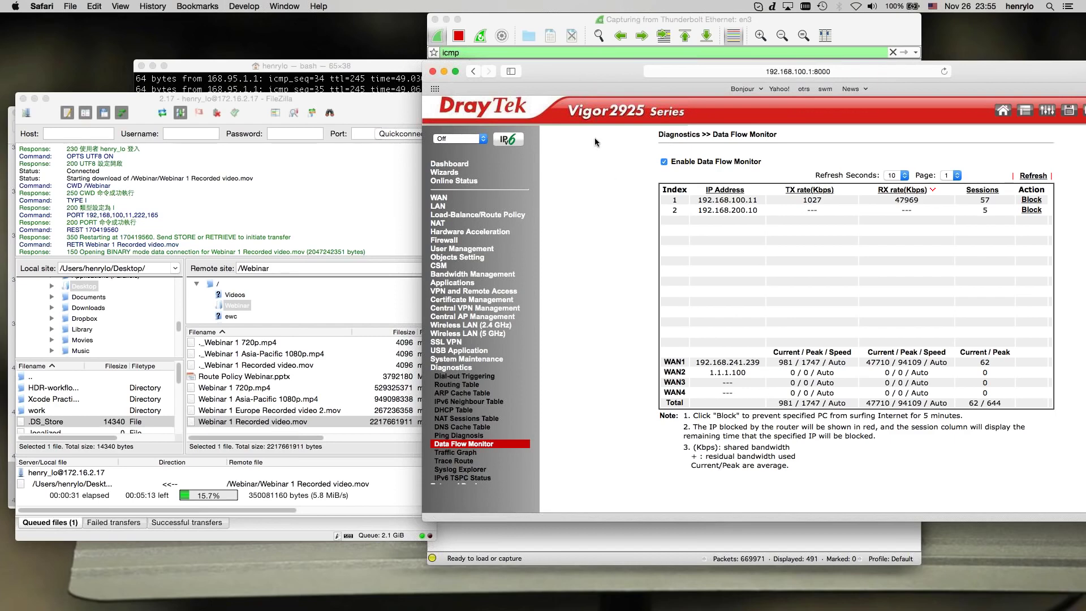
click(610, 114)
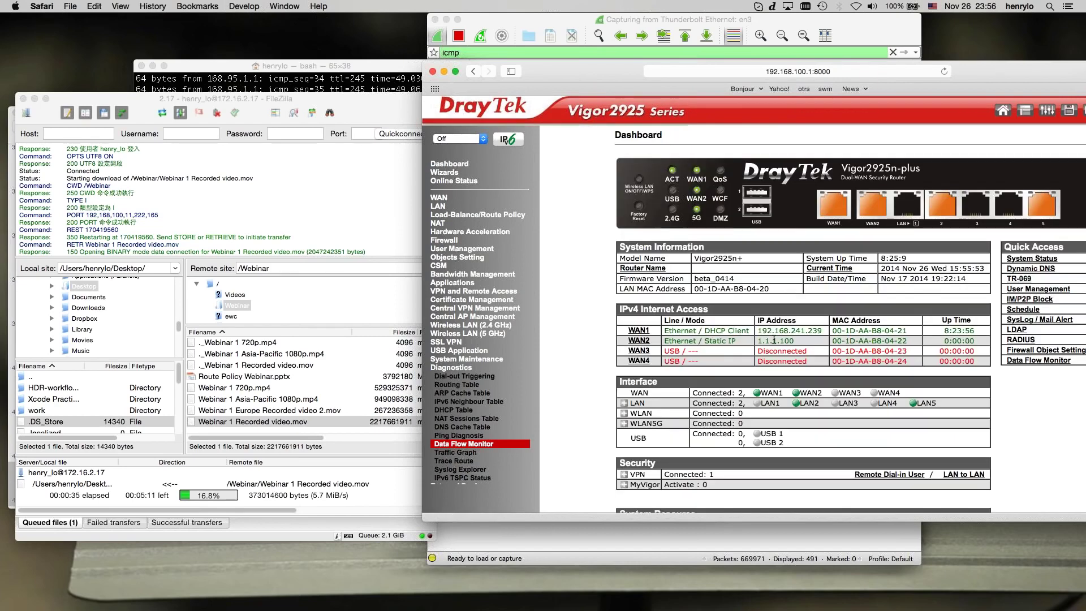
click(460, 444)
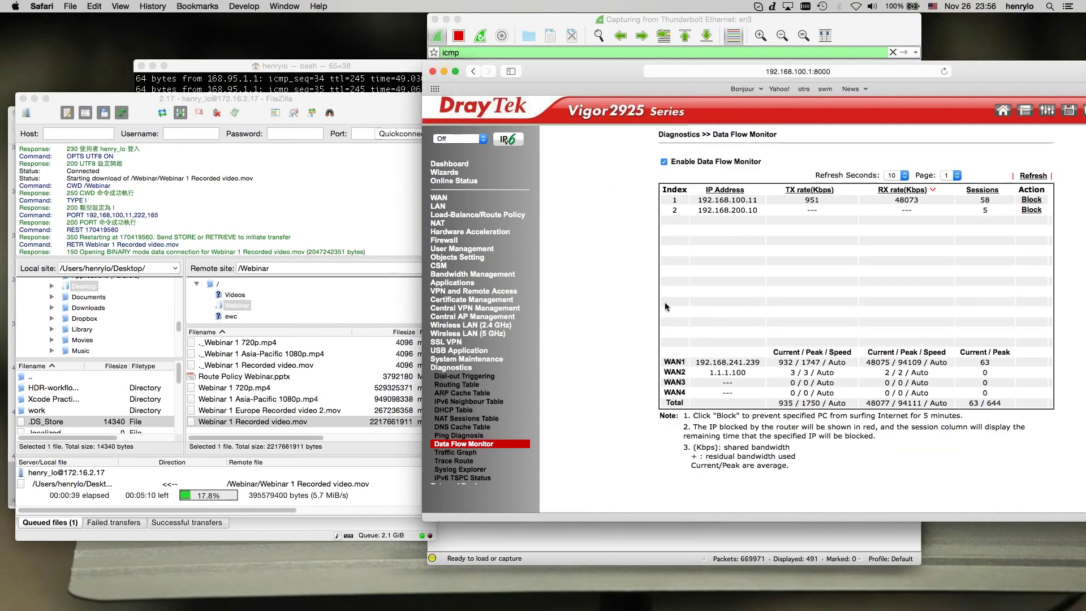
Review rule 4's 172.16.0.0–172.16.255.255 via WAN2 settings and More Options, then confirm with OK.
click(479, 215)
click(469, 224)
click(670, 270)
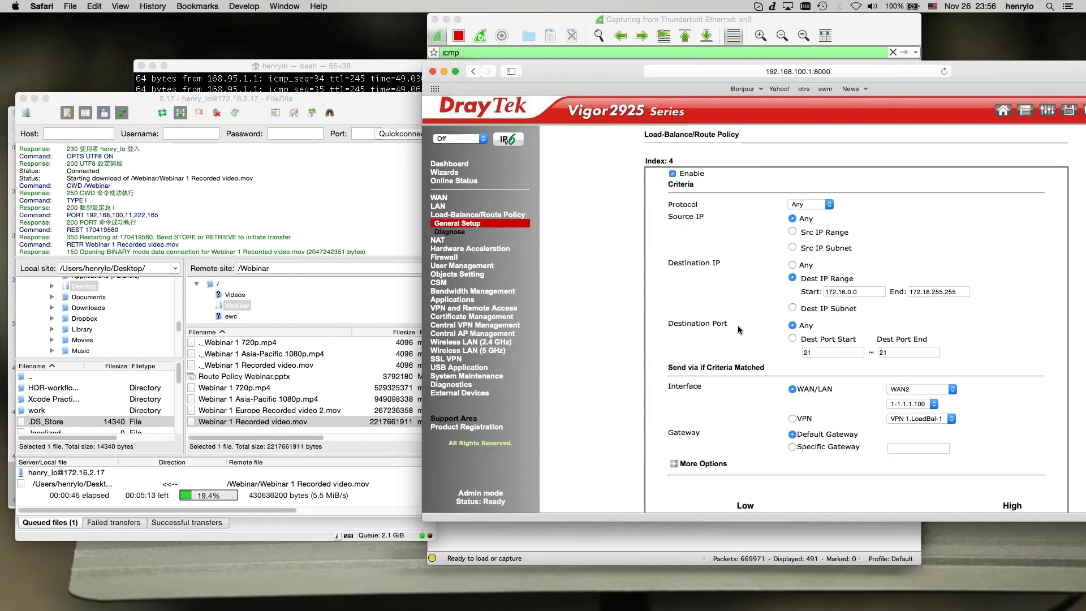
scroll(737, 324, down, 4)
click(674, 348)
scroll(677, 350, down, 4)
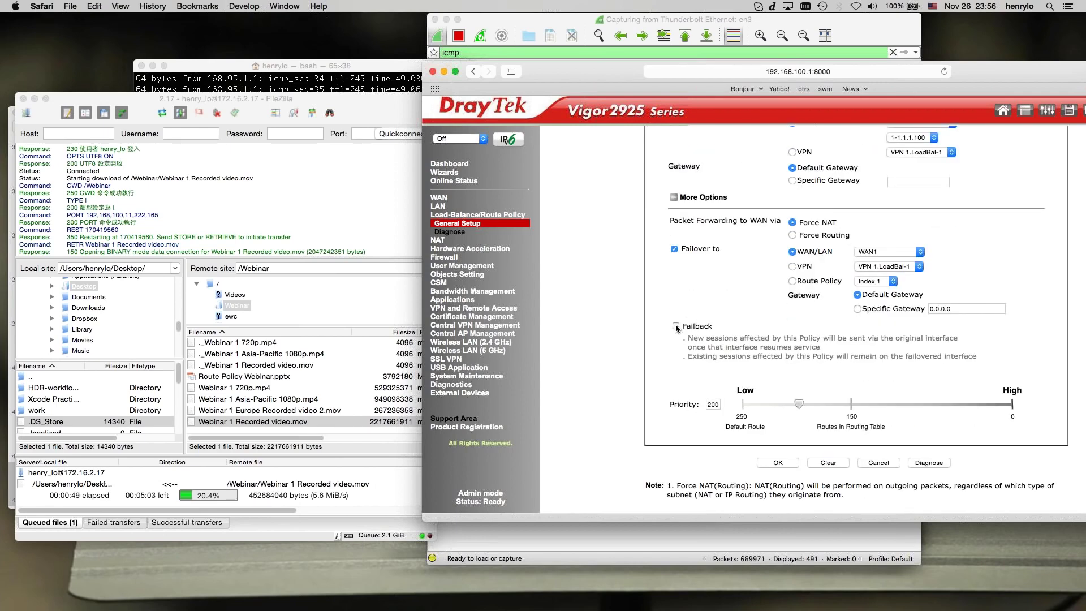
click(778, 463)
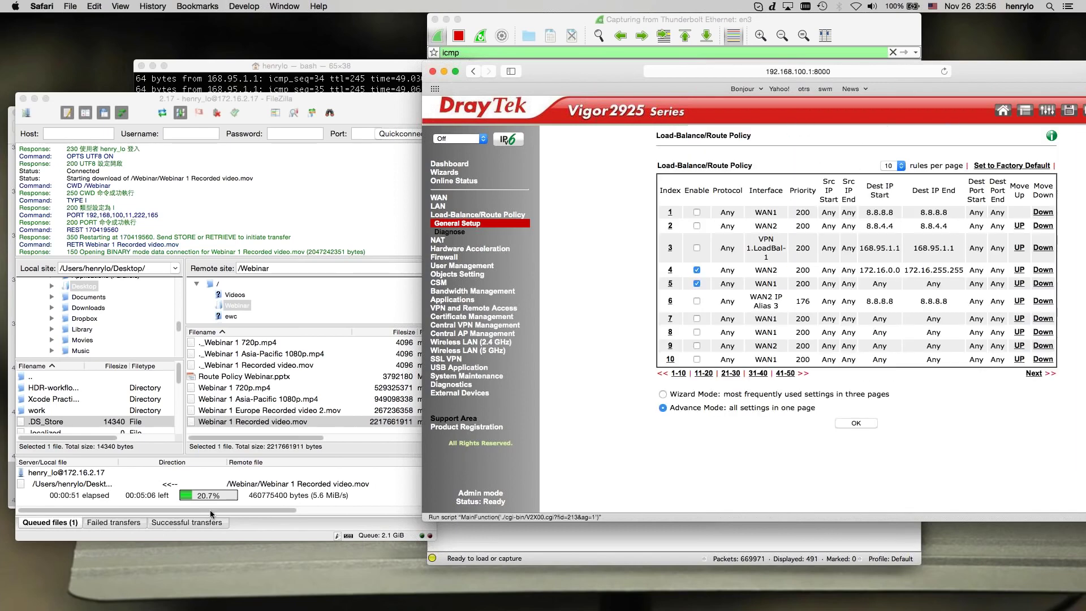
click(467, 384)
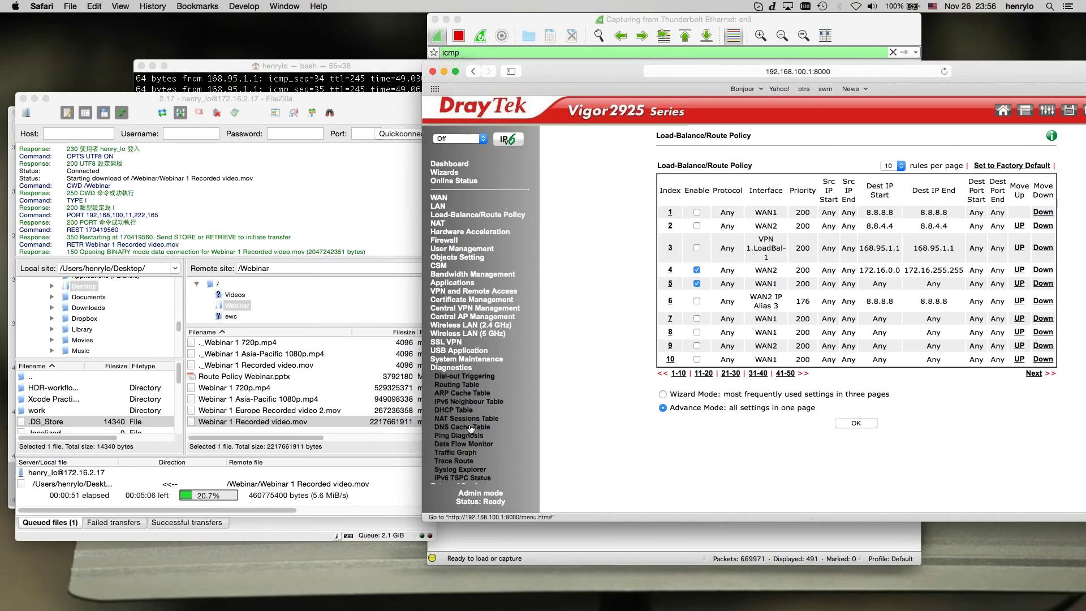
Refresh the Data Flow Monitor to confirm WAN2 is now carrying traffic.
click(466, 443)
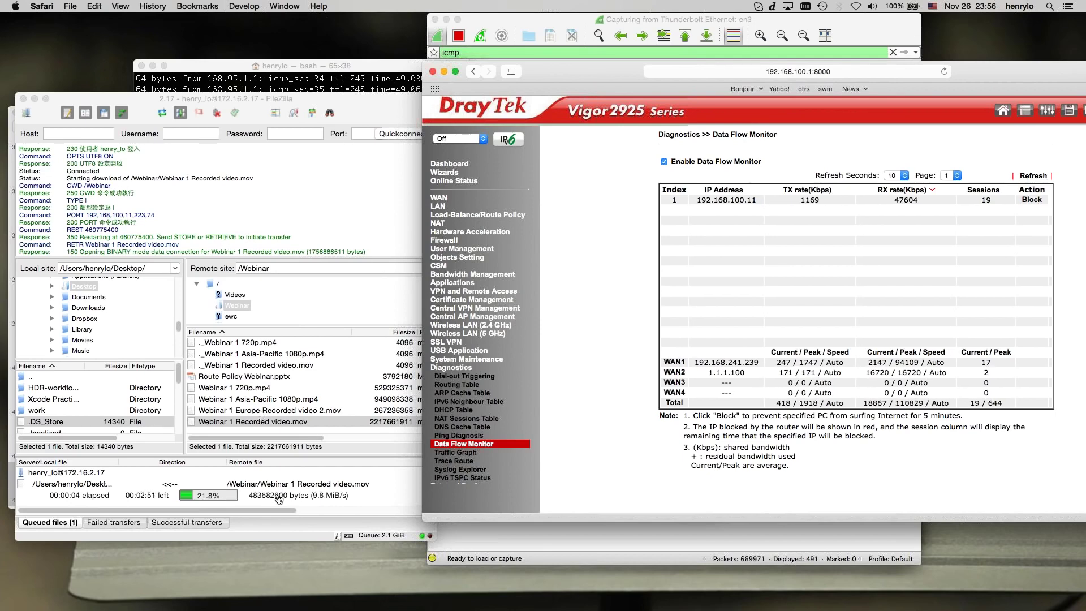
click(1033, 175)
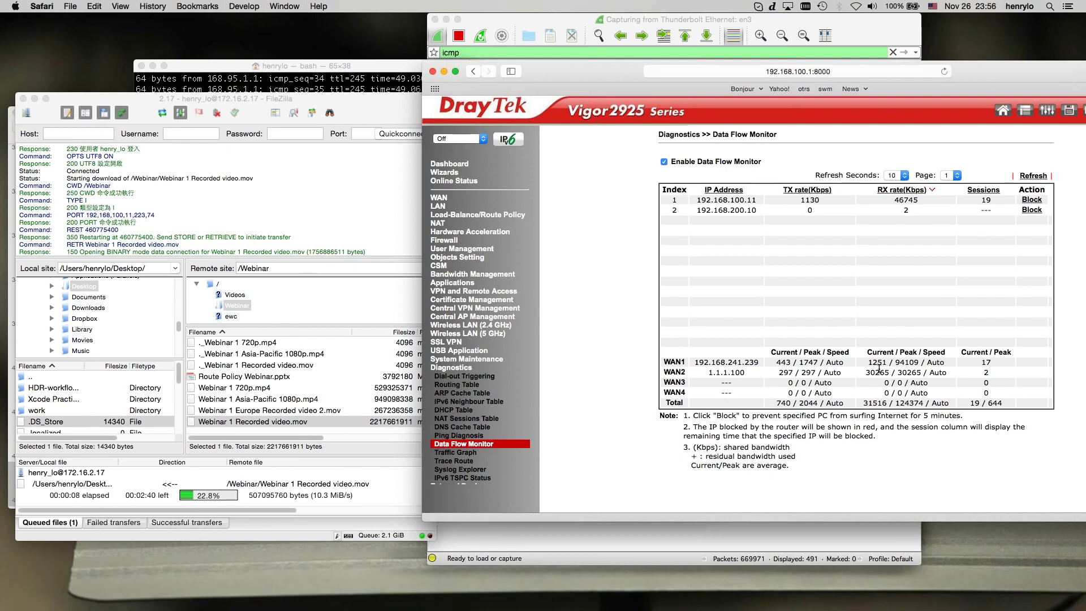
click(1038, 177)
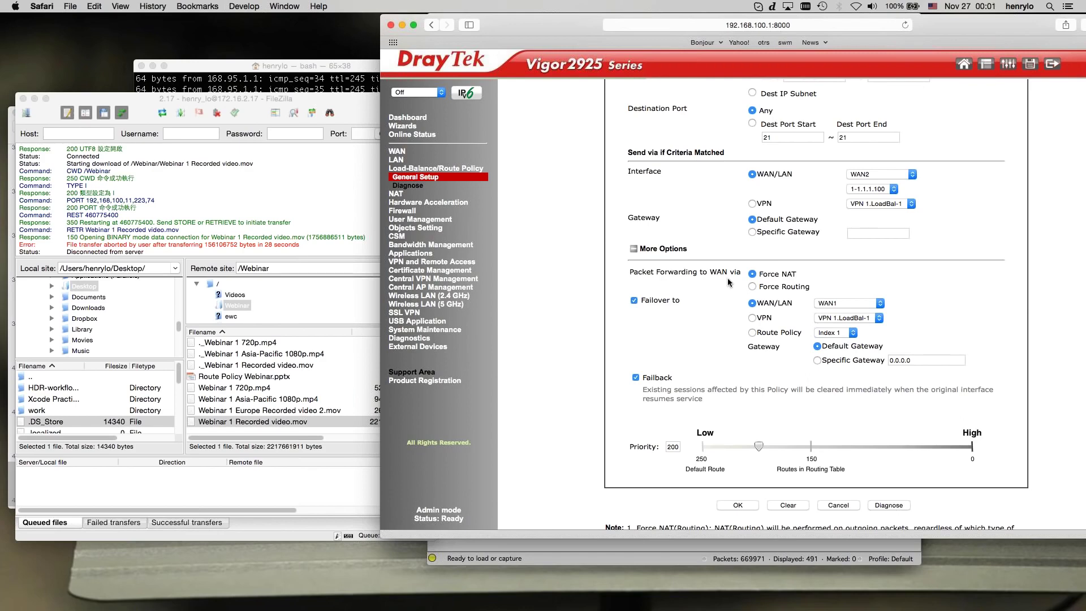
Set rule 4's Destination IP to Any and use destination ports 21 to 21.
scroll(765, 234, up, 5)
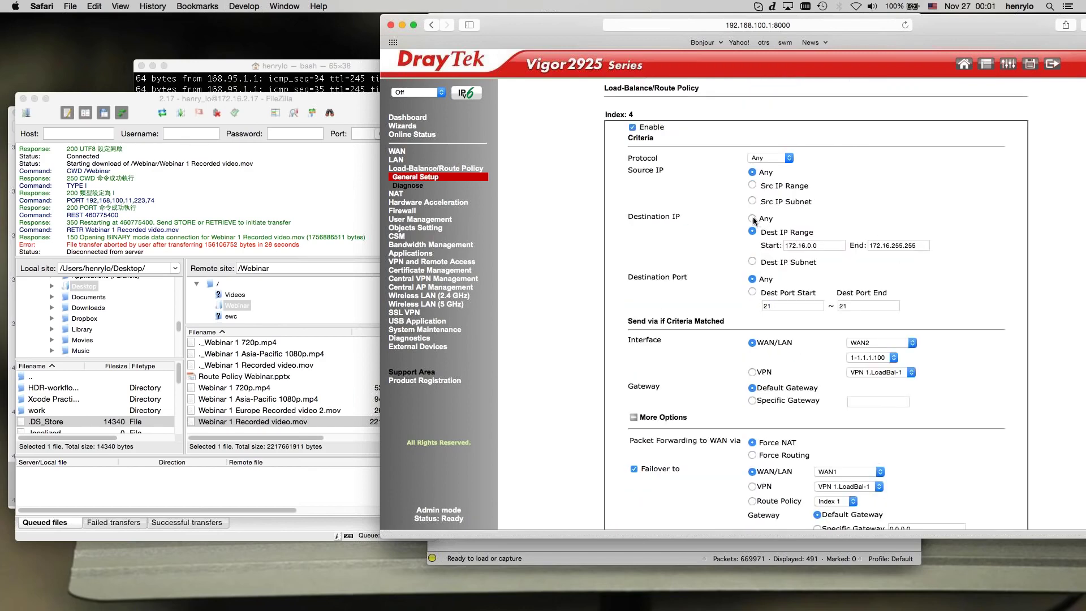
click(752, 218)
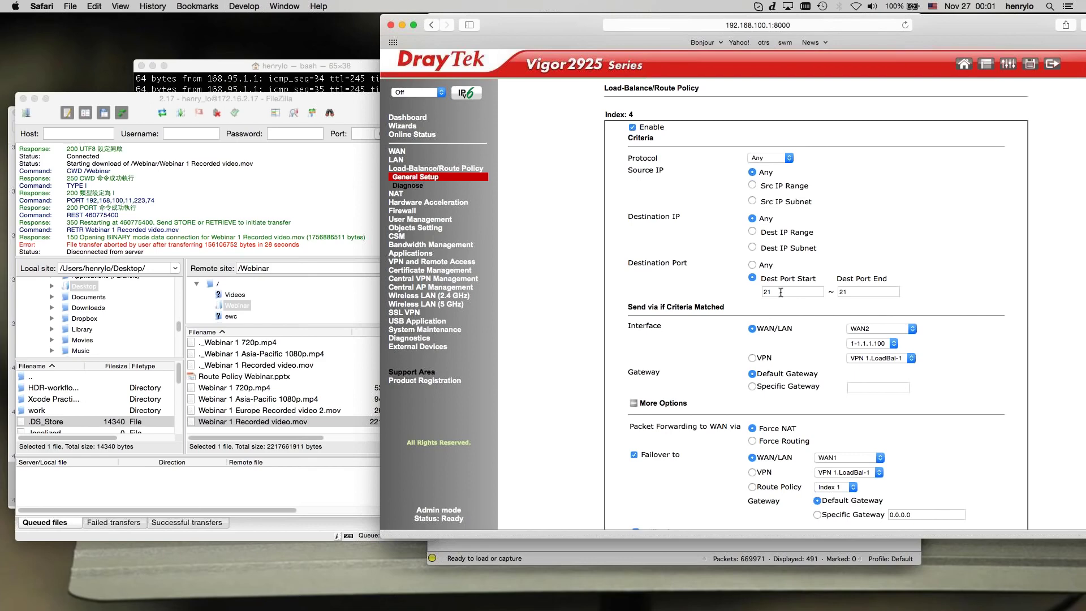
scroll(780, 292, down, 2)
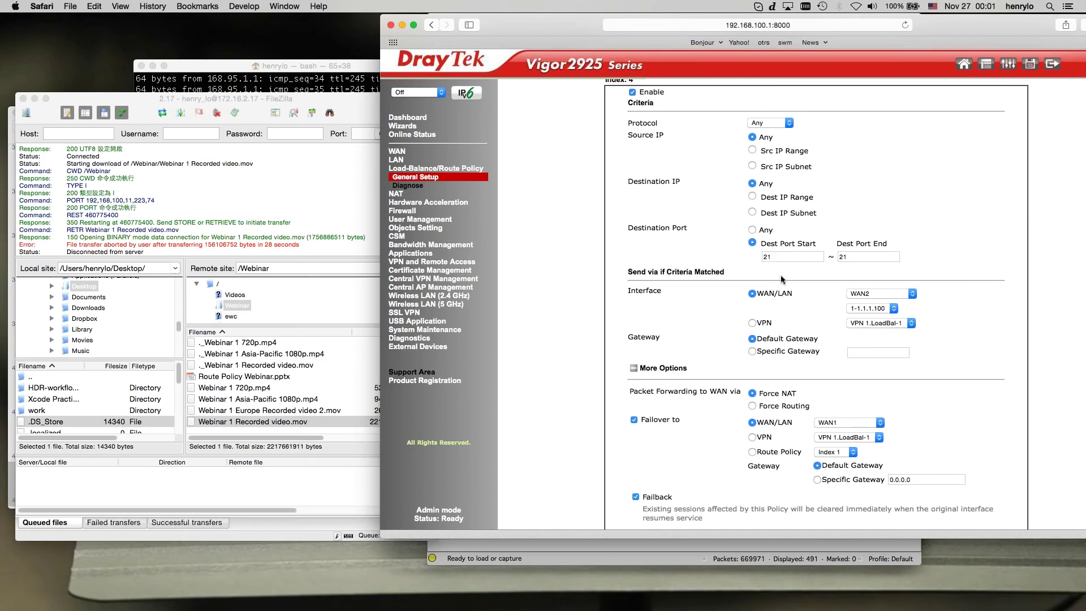
click(774, 258)
scroll(803, 271, down, 2)
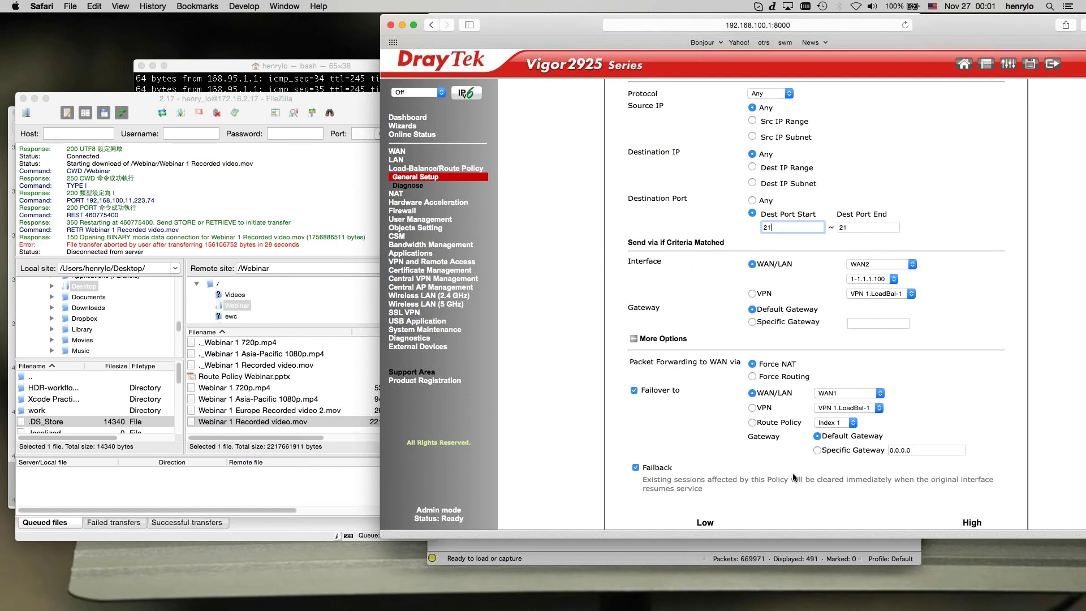
Change rule 4's destination start and end ports to 5060.
double_click(794, 229)
click(972, 324)
double_click(789, 228)
text(5060)
double_click(867, 226)
text(5060)
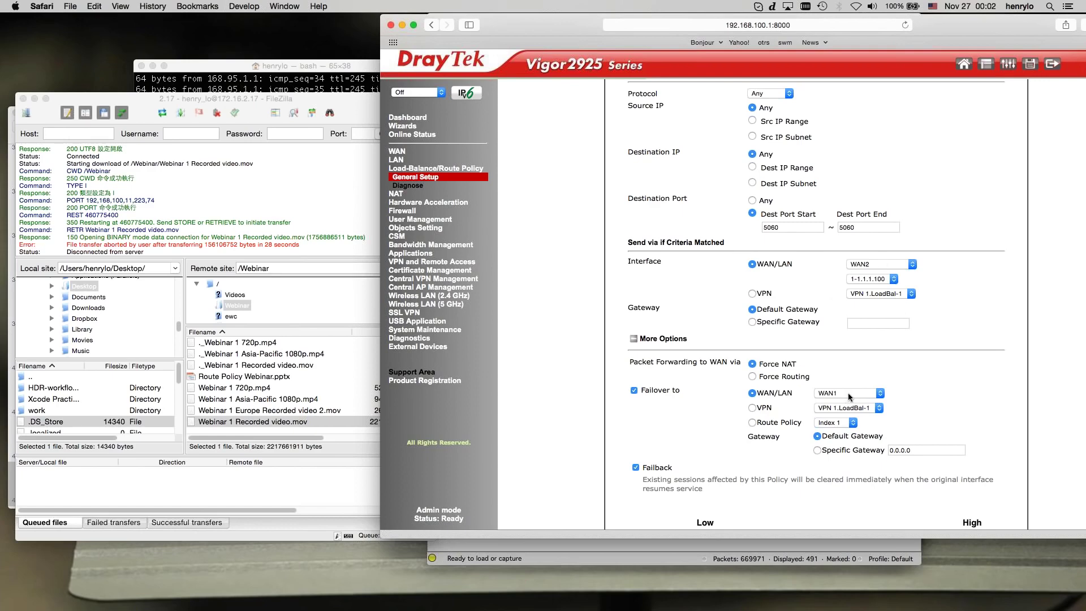
Restore rule 4's destination ports to 21–21 and save the rule.
double_click(796, 227)
click(797, 227)
double_click(781, 228)
text(32)
key(BackSpace)
key(BackSpace)
text(21)
key(Tab)
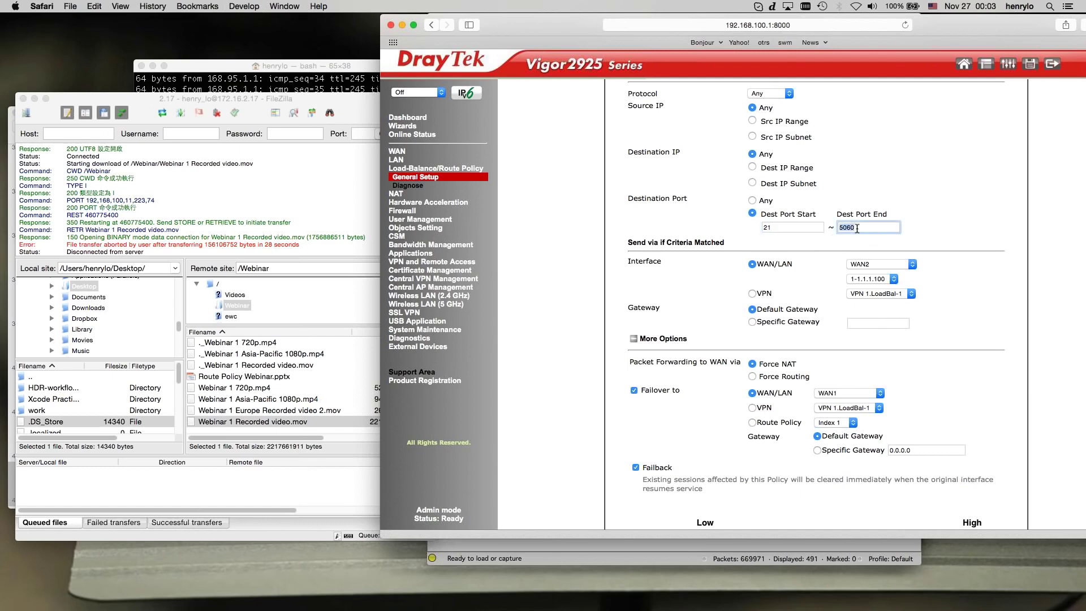
text(21)
scroll(964, 265, down, 3)
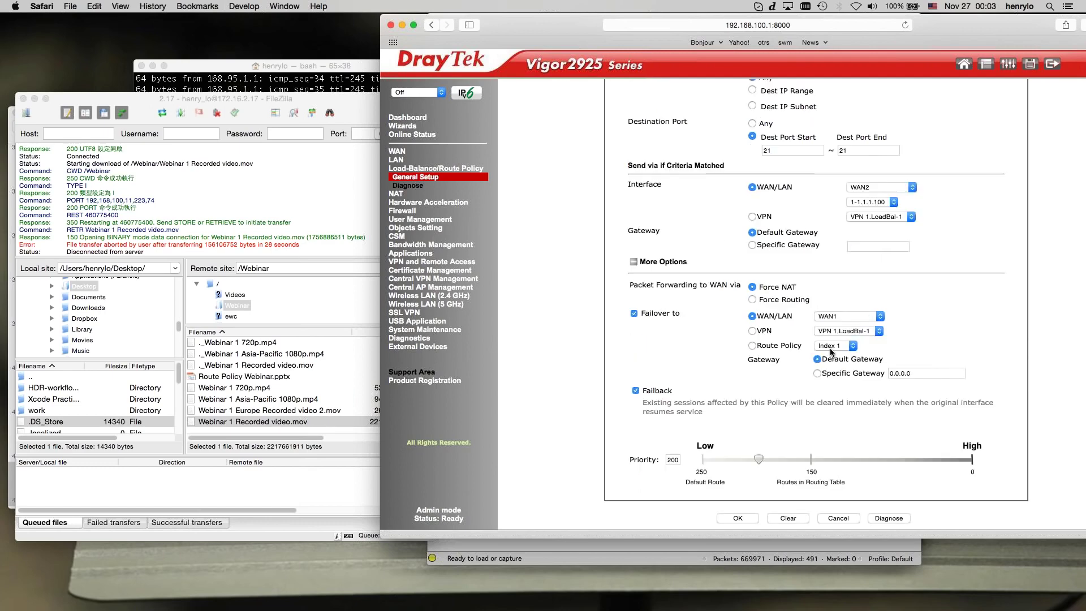
click(737, 518)
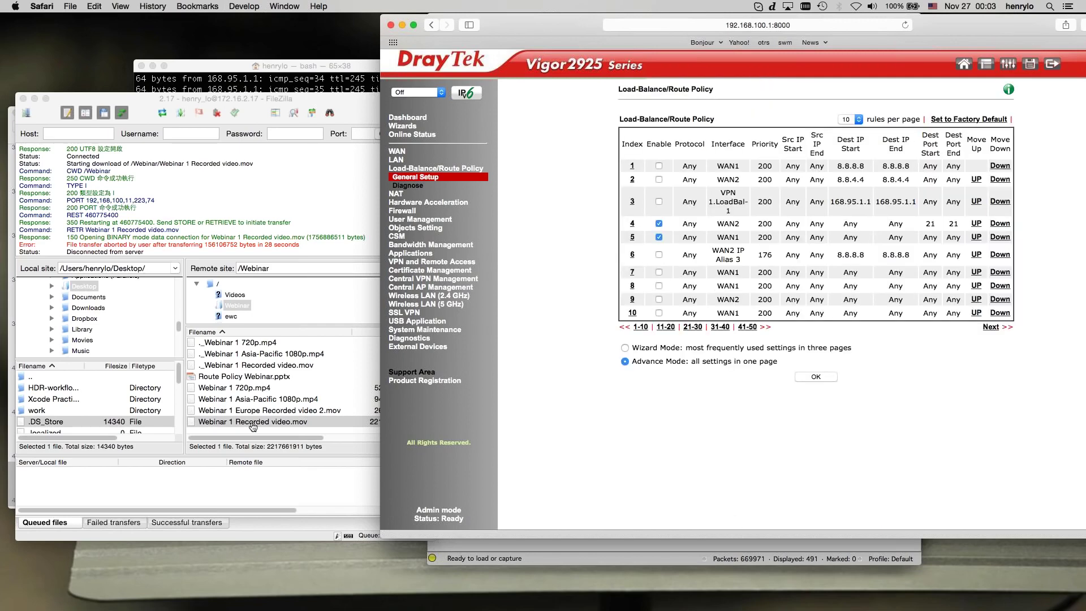
Reconnect FileZilla, aborting the previous connection, and overwrite to restart Webinar 1 Recorded video.mov.
click(24, 112)
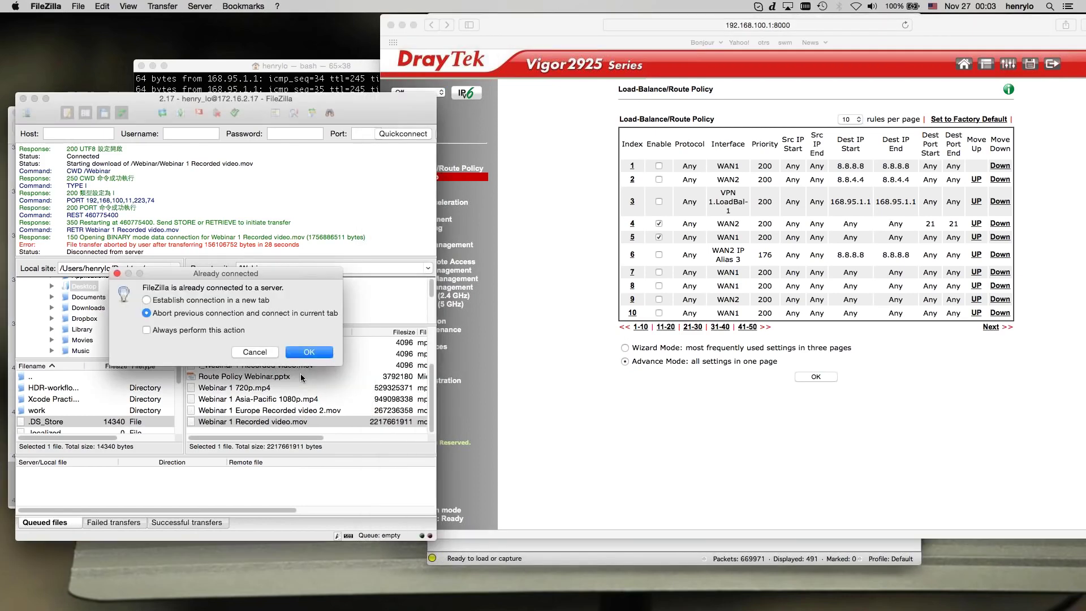
click(309, 355)
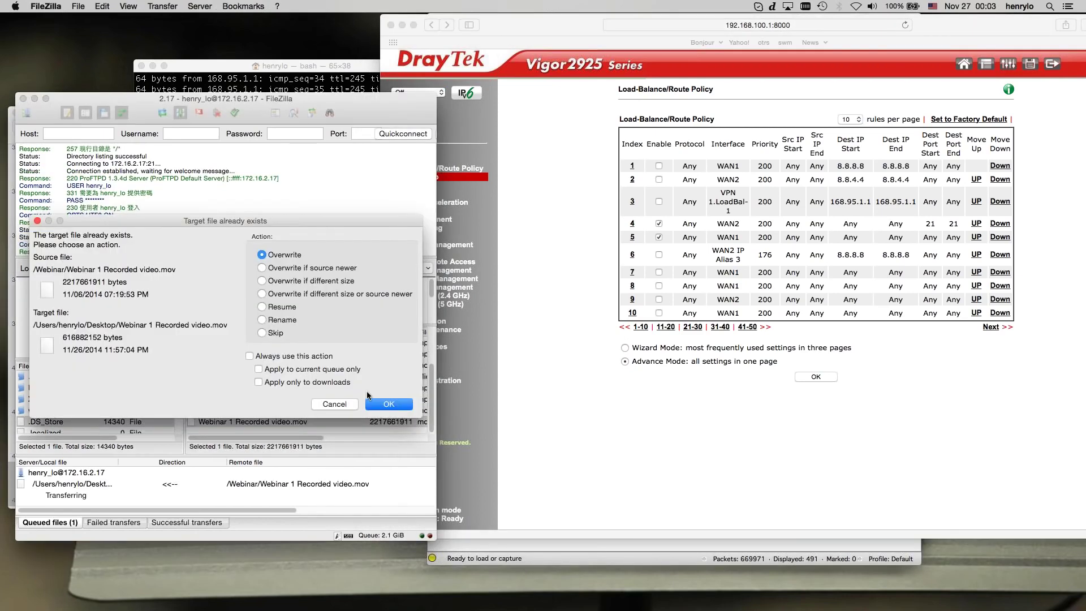
click(388, 404)
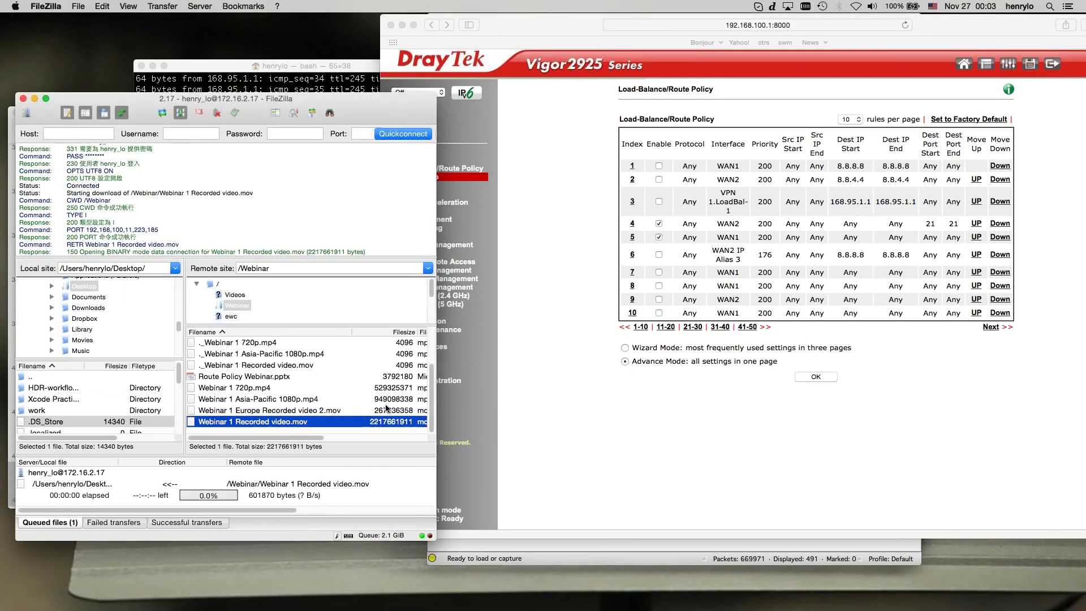
click(623, 415)
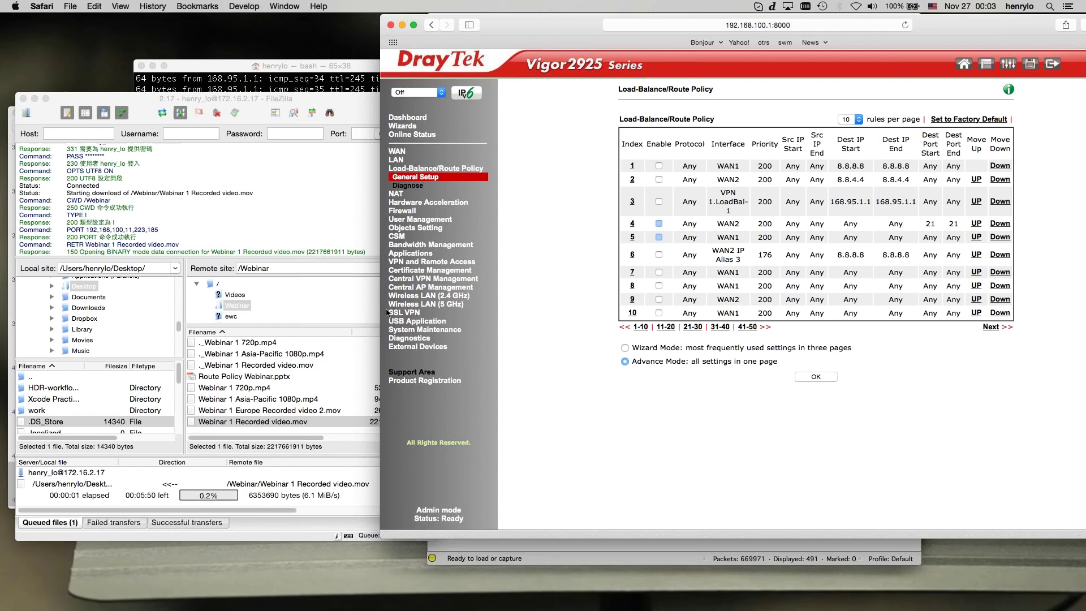
click(412, 339)
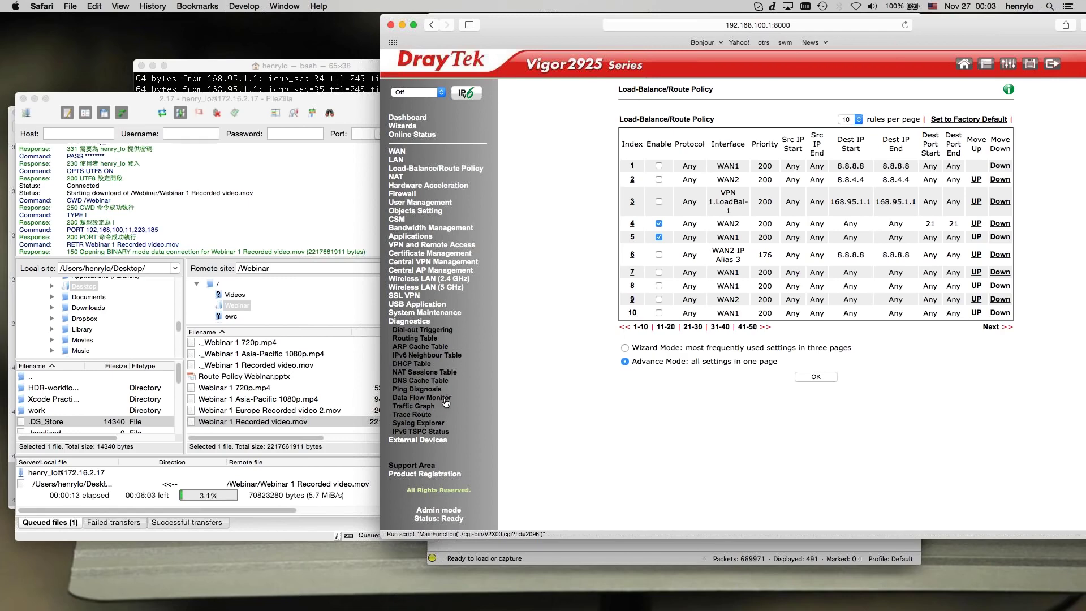
Refresh the Data Flow Monitor repeatedly, watching 192.168.100.11 receive about 47,800 Kbps over WAN1.
click(446, 399)
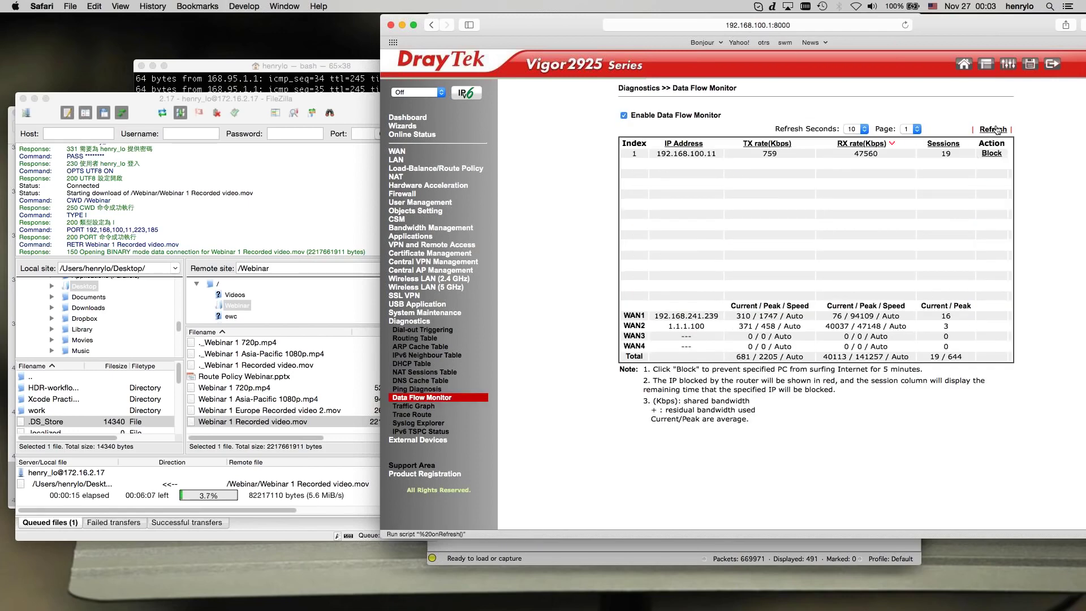
click(997, 129)
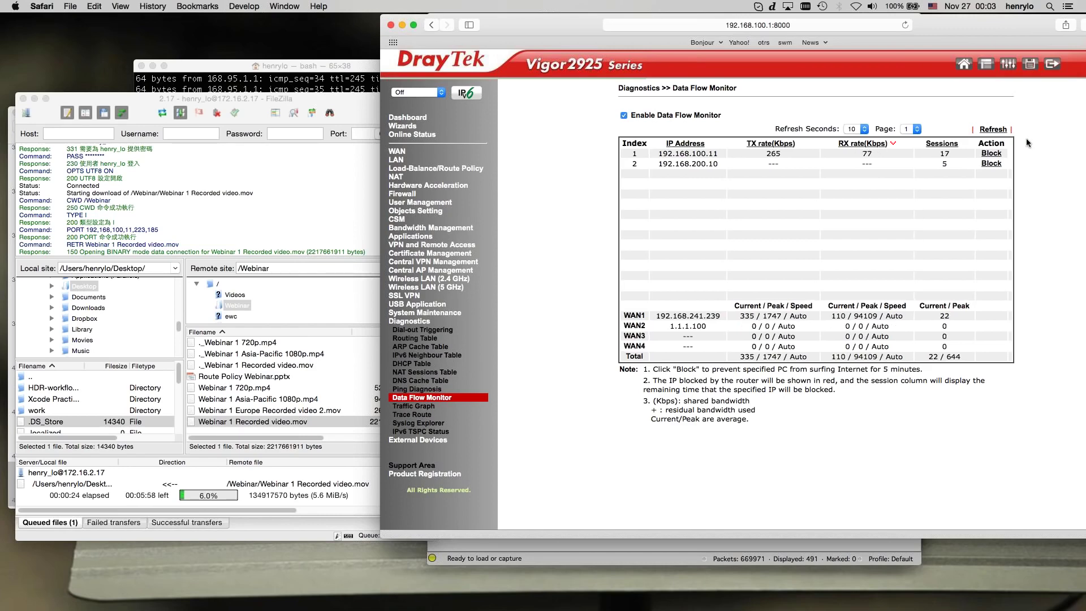
click(997, 130)
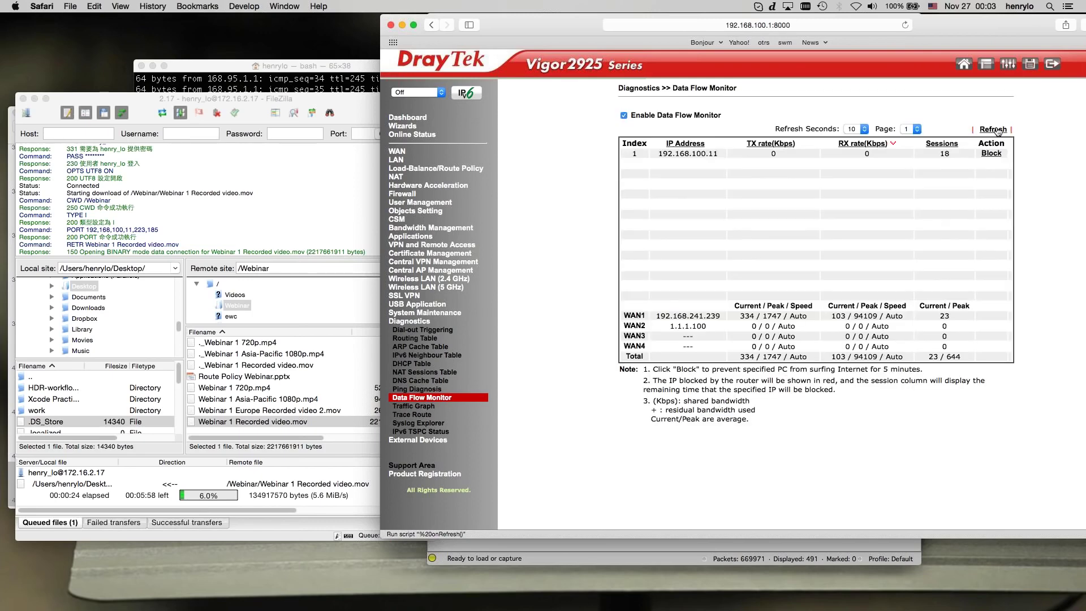
click(997, 130)
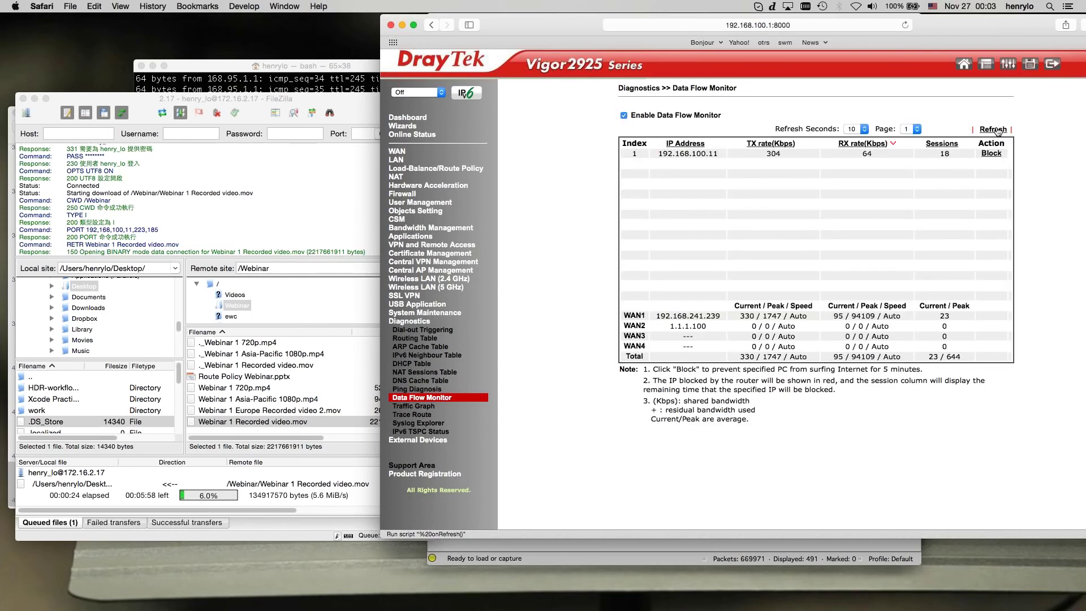
click(997, 130)
click(997, 130)
click(998, 130)
click(997, 131)
click(997, 130)
click(998, 130)
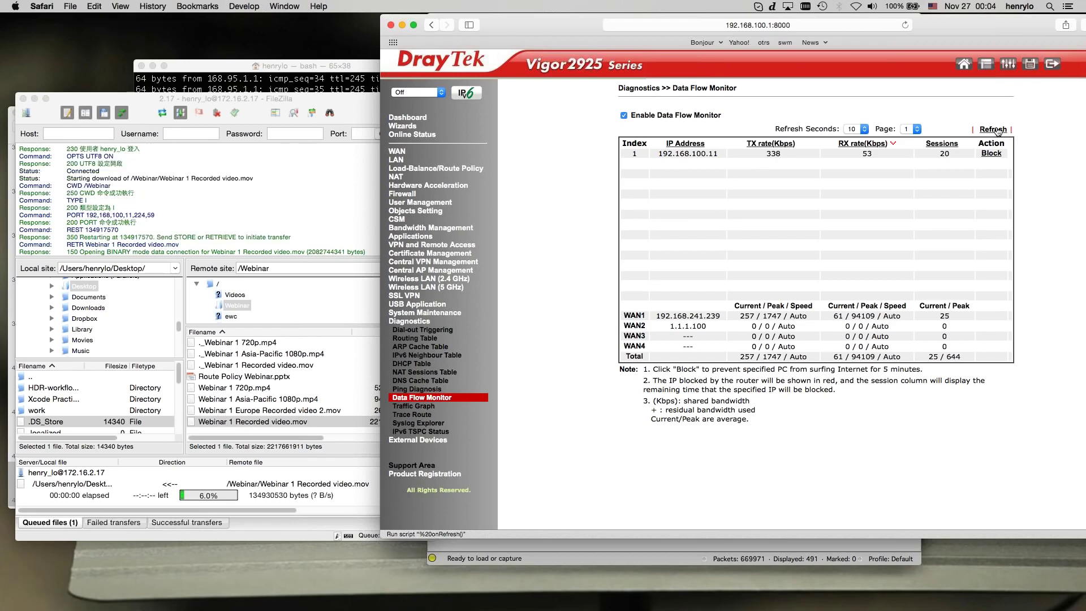
click(997, 130)
click(998, 130)
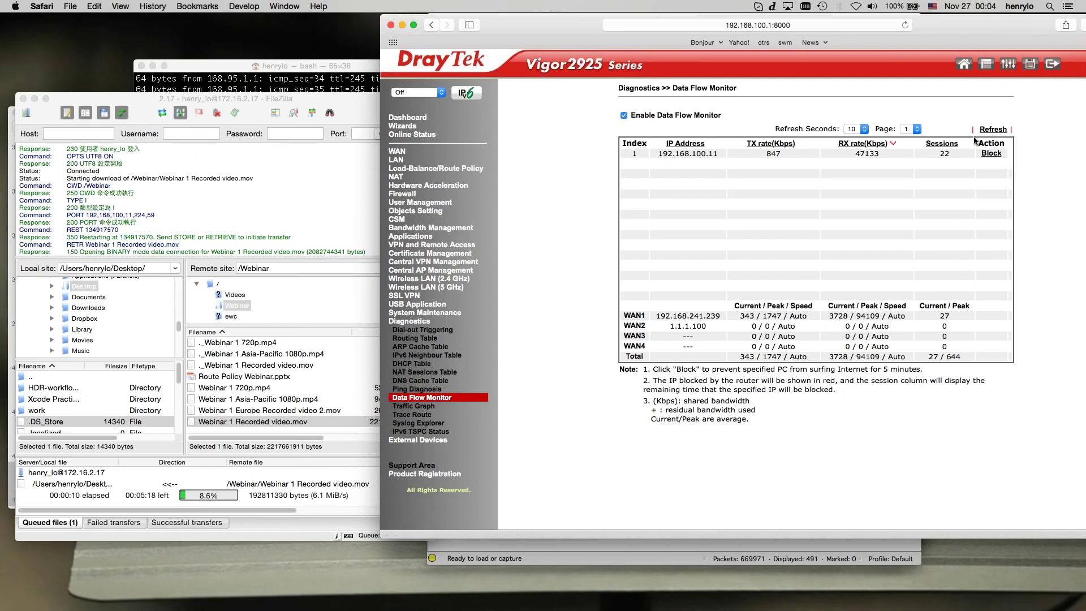
click(992, 130)
click(993, 130)
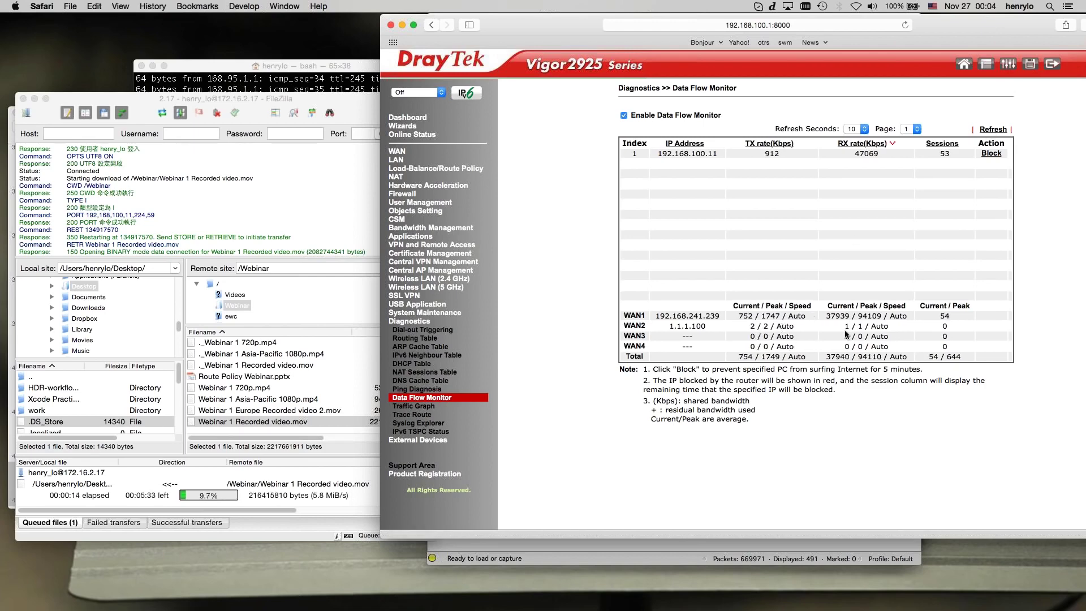
click(993, 129)
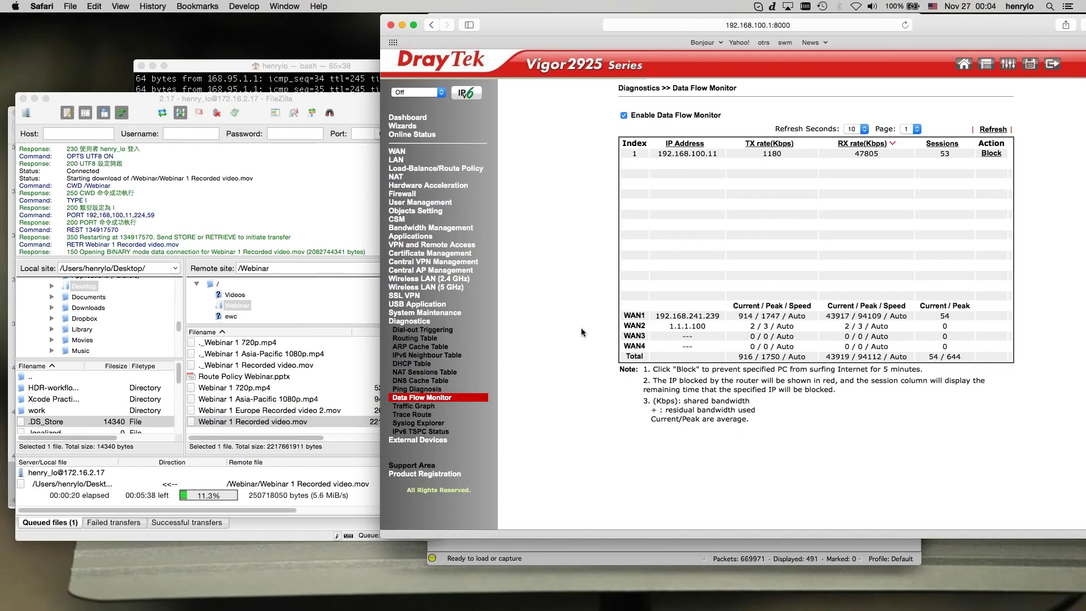
click(443, 169)
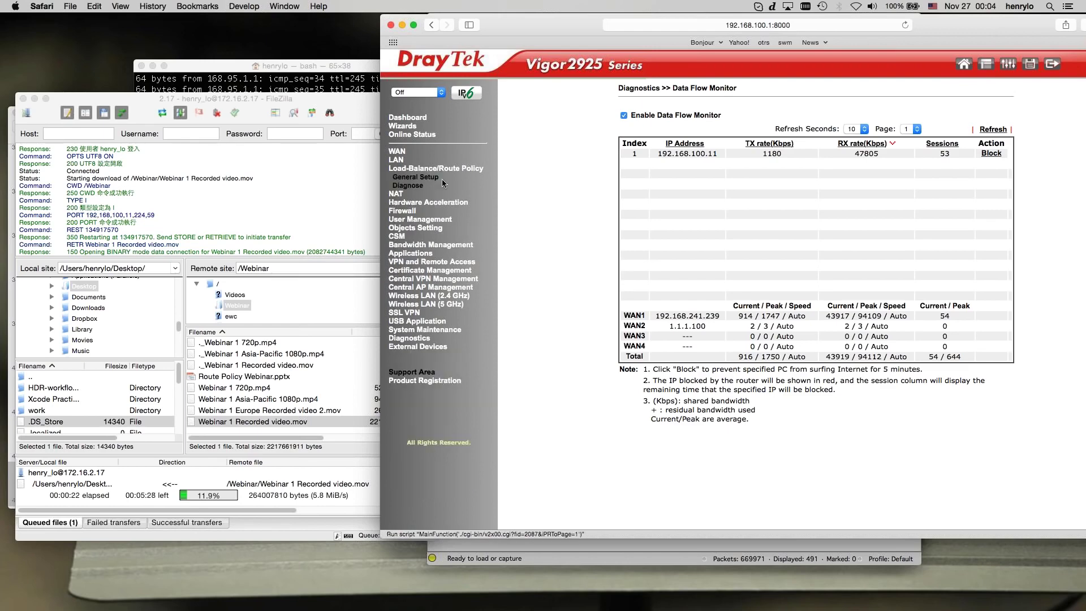
Set rule 4 to Dest IP Range 172.16.0.0–172.16.255.255 with any destination port, save, and reopen Data Flow Monitor.
click(632, 224)
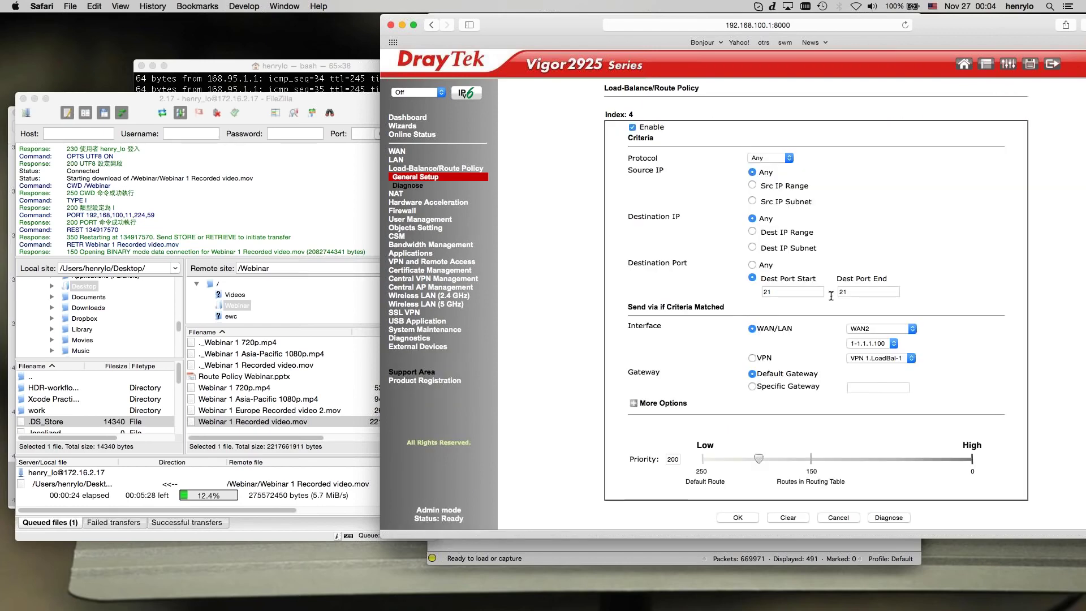
scroll(831, 296, down, 1)
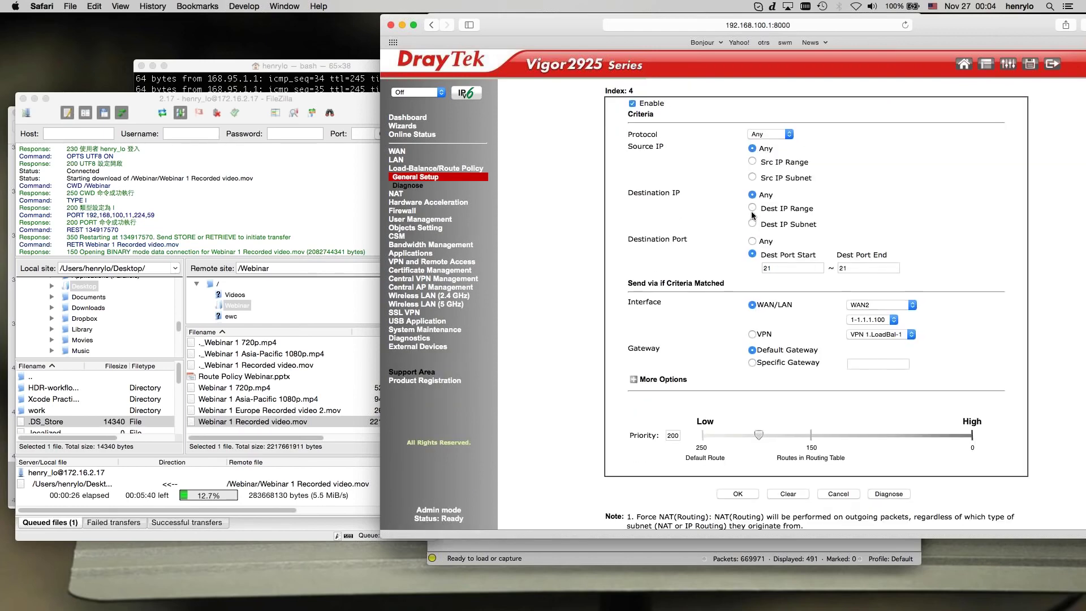
click(634, 380)
scroll(695, 412, down, 3)
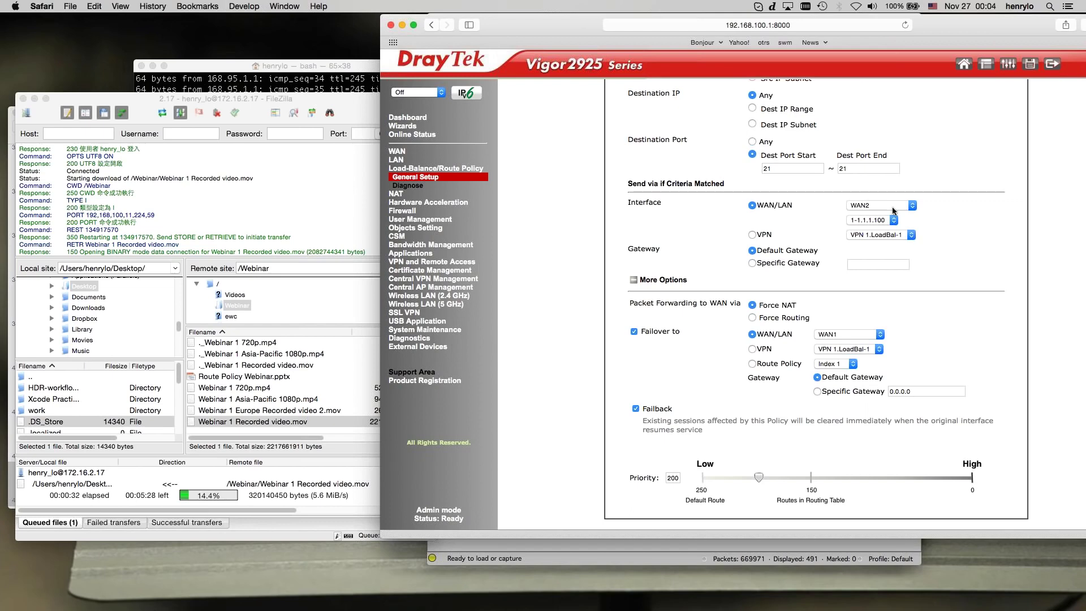
scroll(832, 289, up, 2)
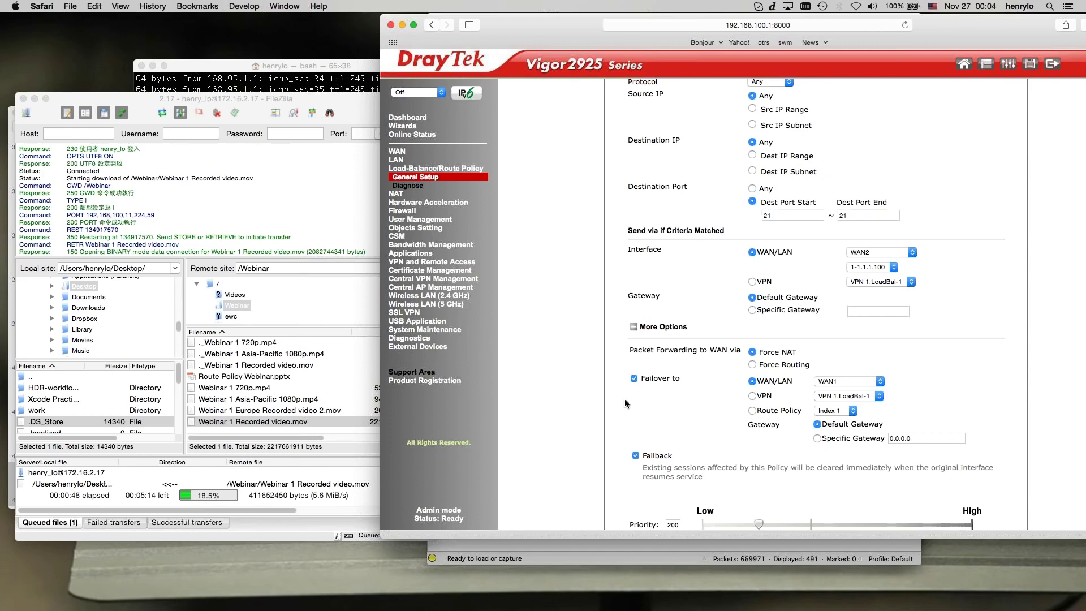
click(752, 155)
click(752, 202)
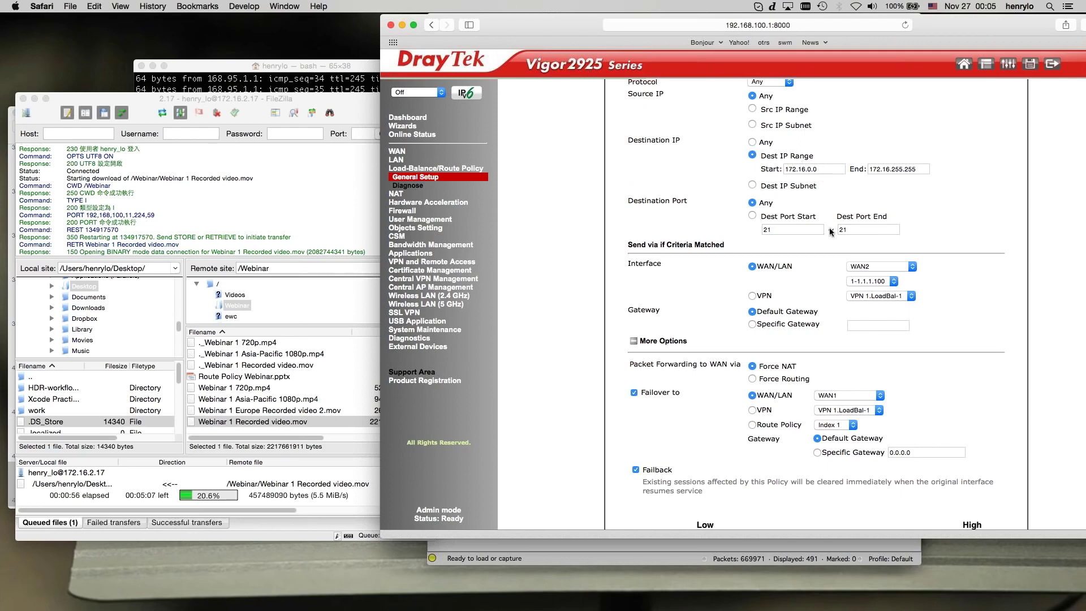
scroll(831, 229, down, 5)
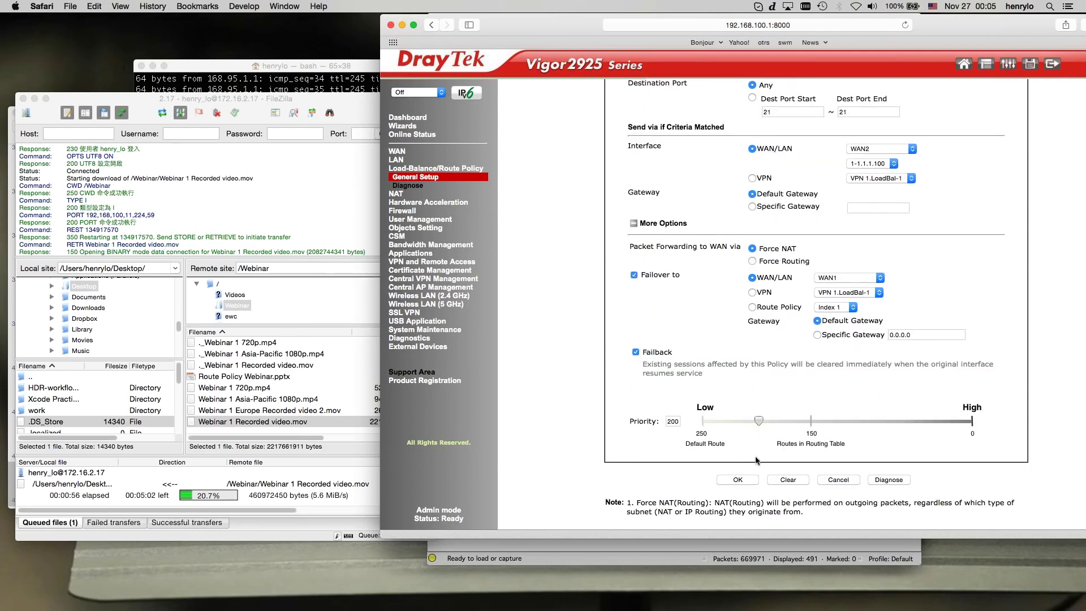
click(738, 479)
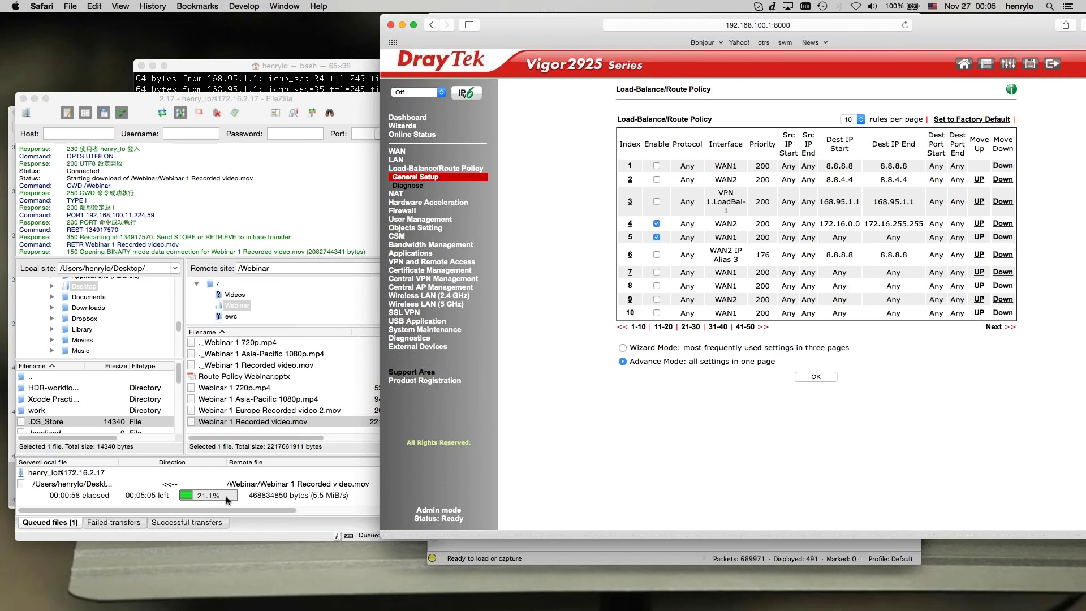
click(409, 337)
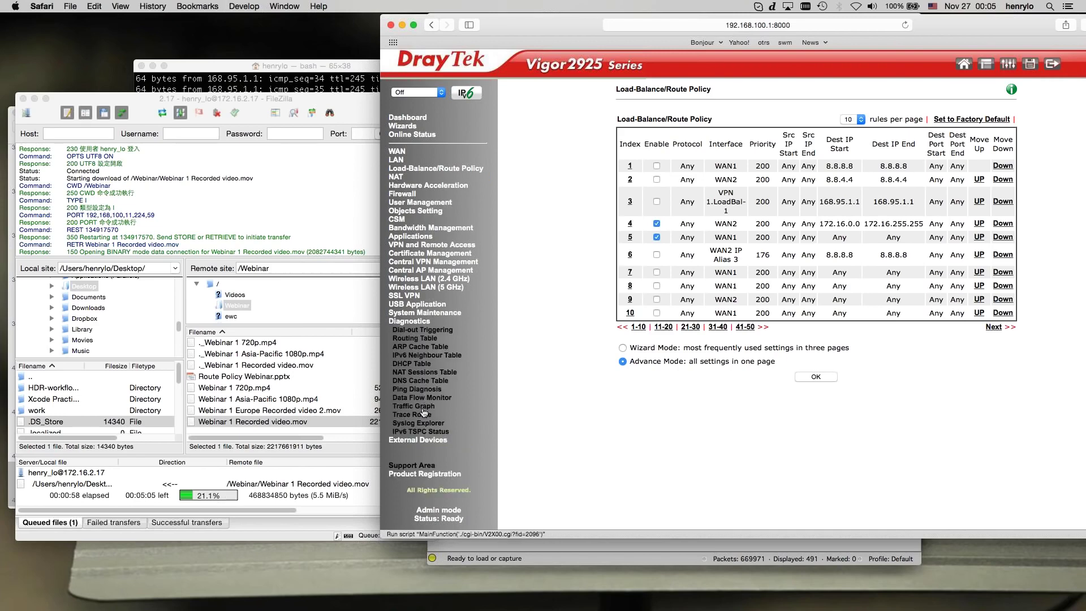
click(429, 398)
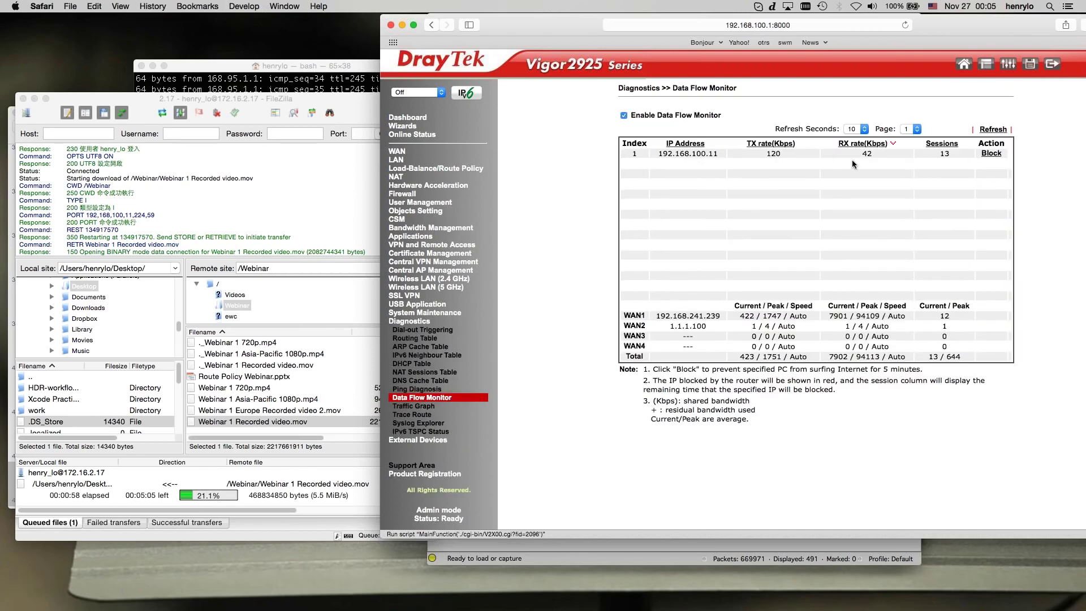
Refresh the Data Flow Monitor to see the download now flowing over WAN2 (1.1.1.100).
click(1003, 130)
click(1004, 130)
click(1000, 131)
click(1000, 131)
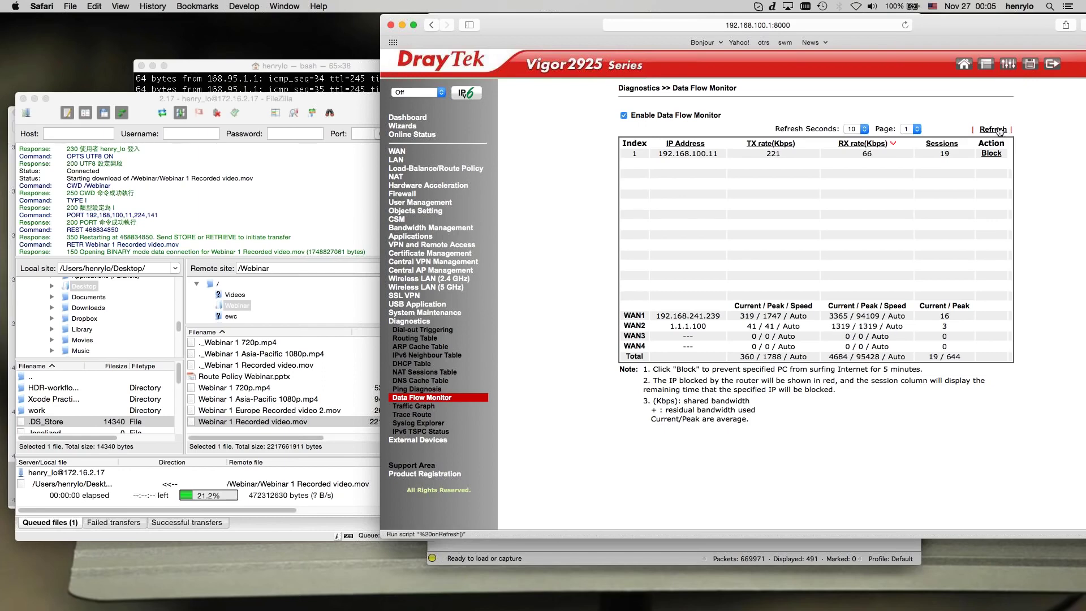
click(992, 130)
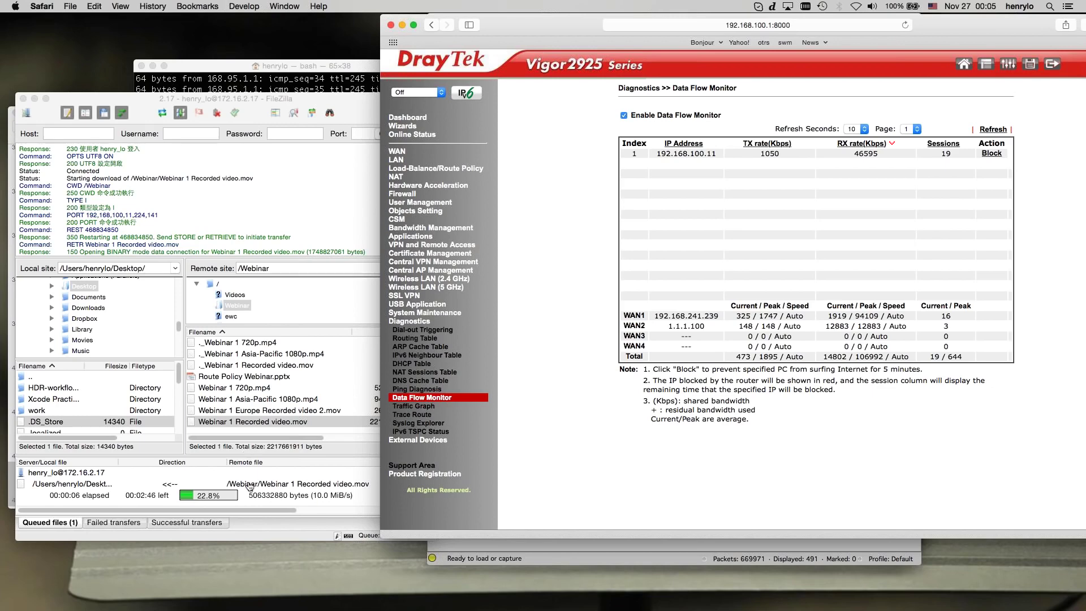
click(114, 493)
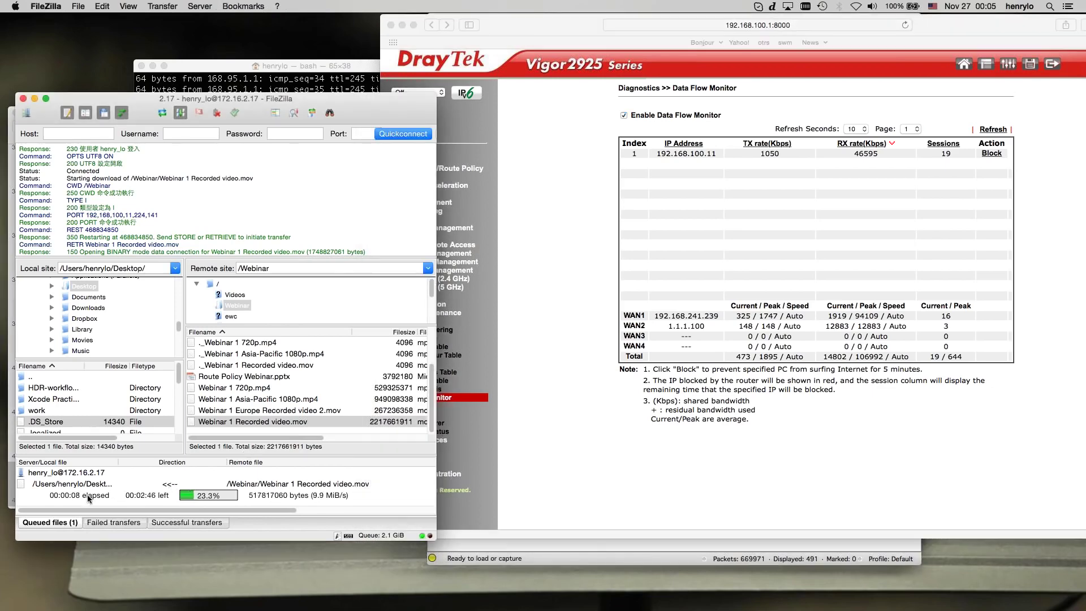
Stop and remove all FileZilla transfers, then bring the Vigor2925 router page back in Safari.
right_click(185, 506)
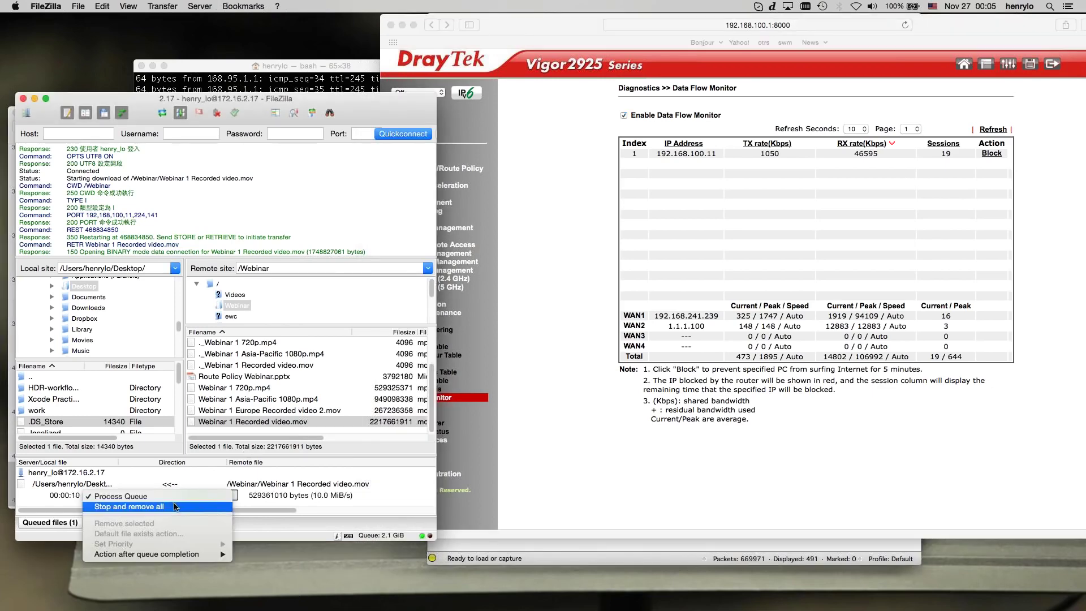
click(174, 503)
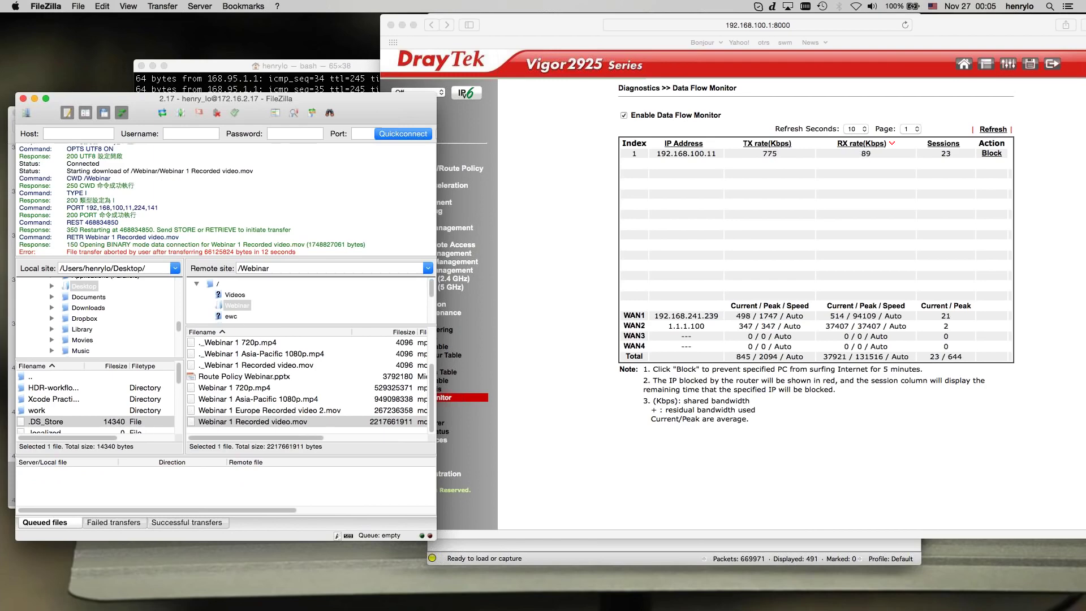
click(1015, 439)
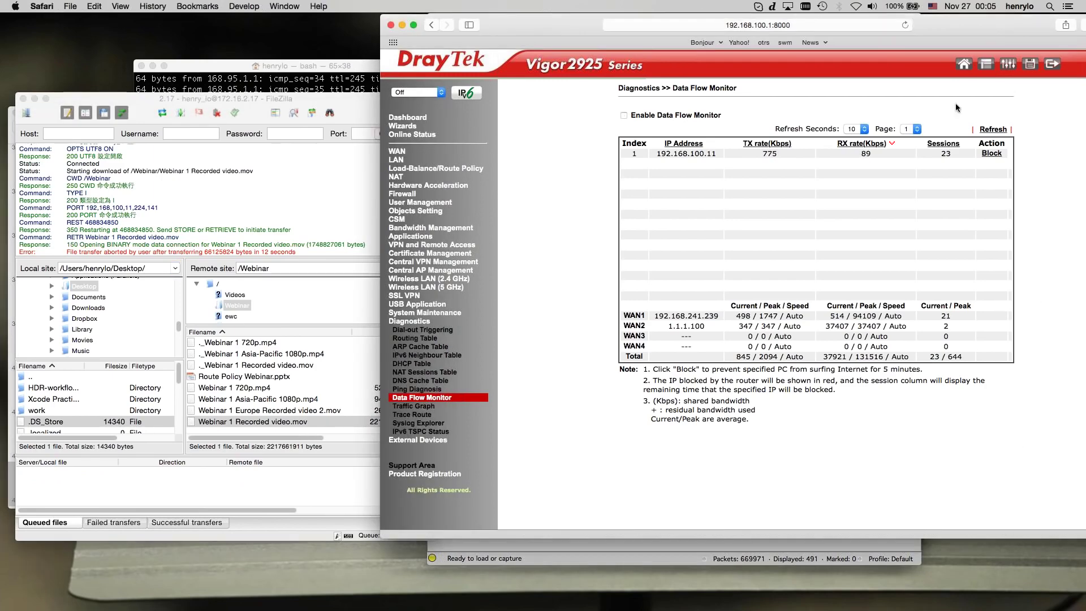
drag(962, 27, 911, 26)
click(384, 167)
Run Route Policy Diagnose for source 192.168.100.10 and destination 8.8.8.8.
click(366, 184)
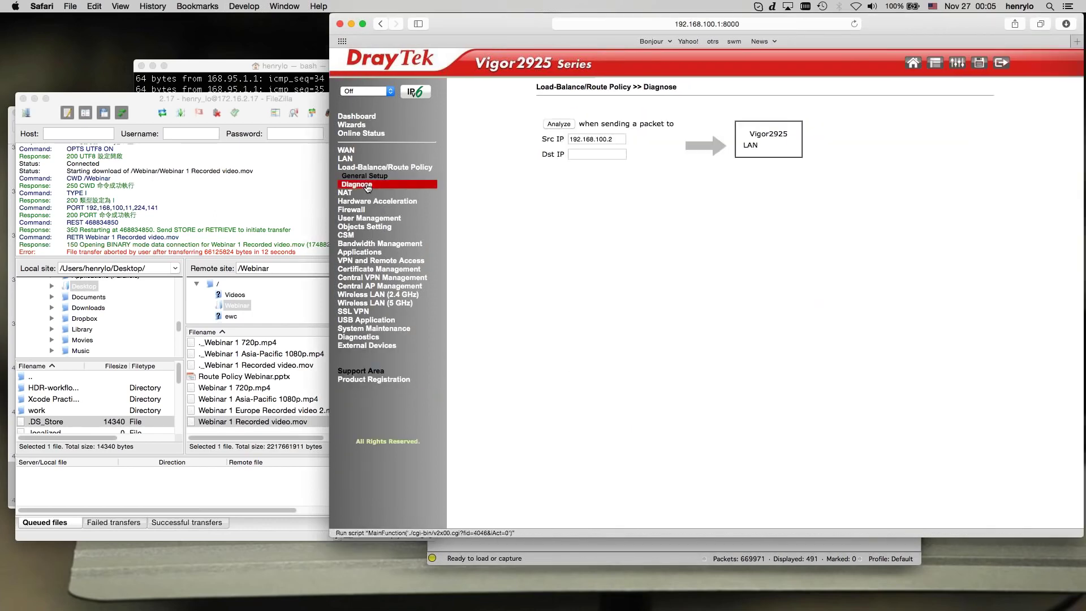
click(614, 139)
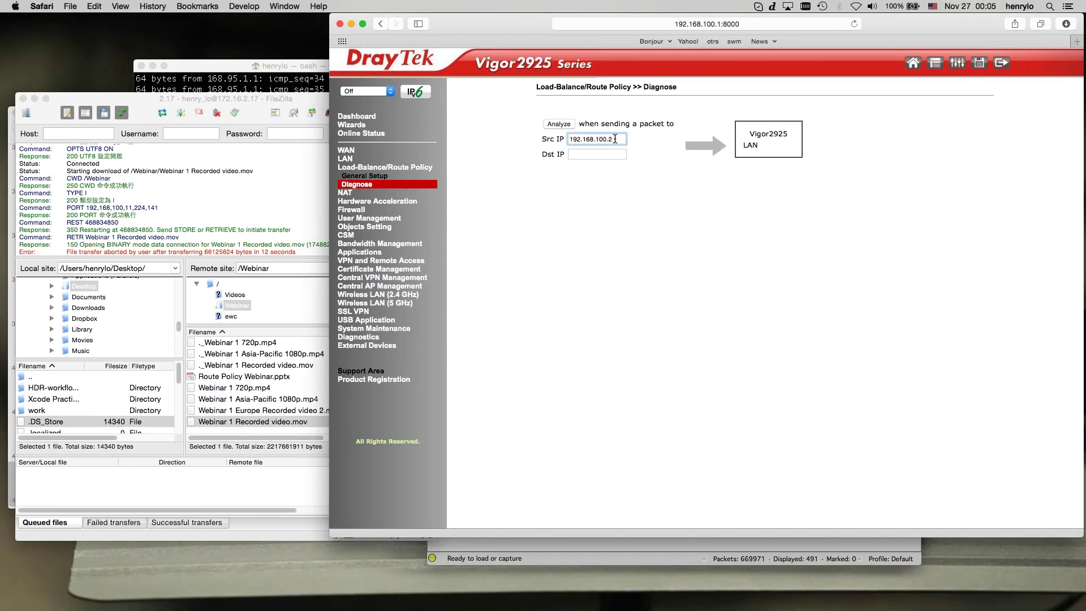
text(10)
click(606, 154)
click(606, 155)
text(8.8.8.8)
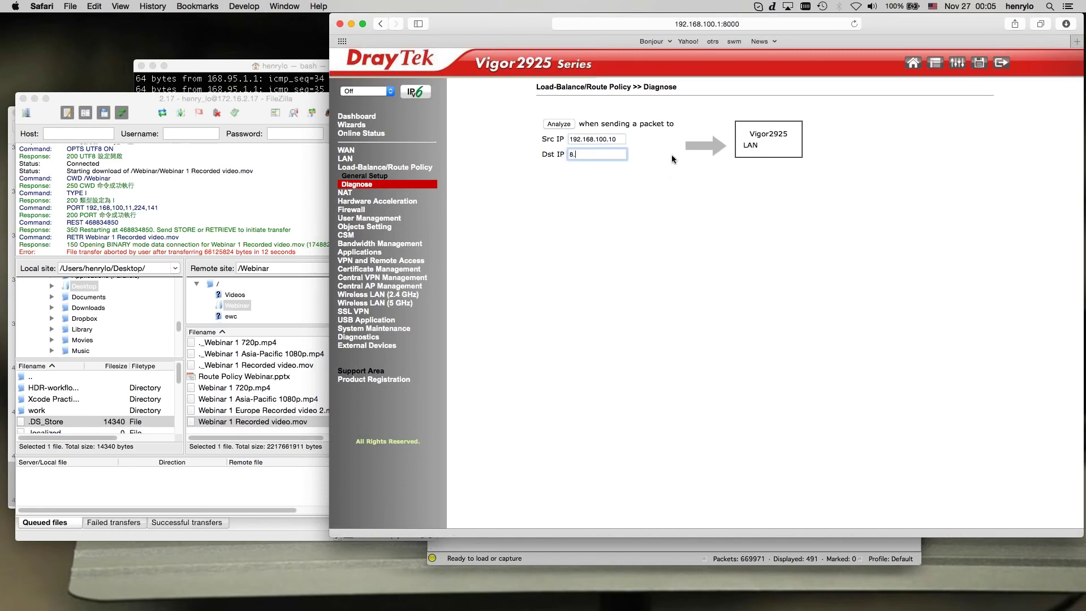
click(752, 243)
click(561, 124)
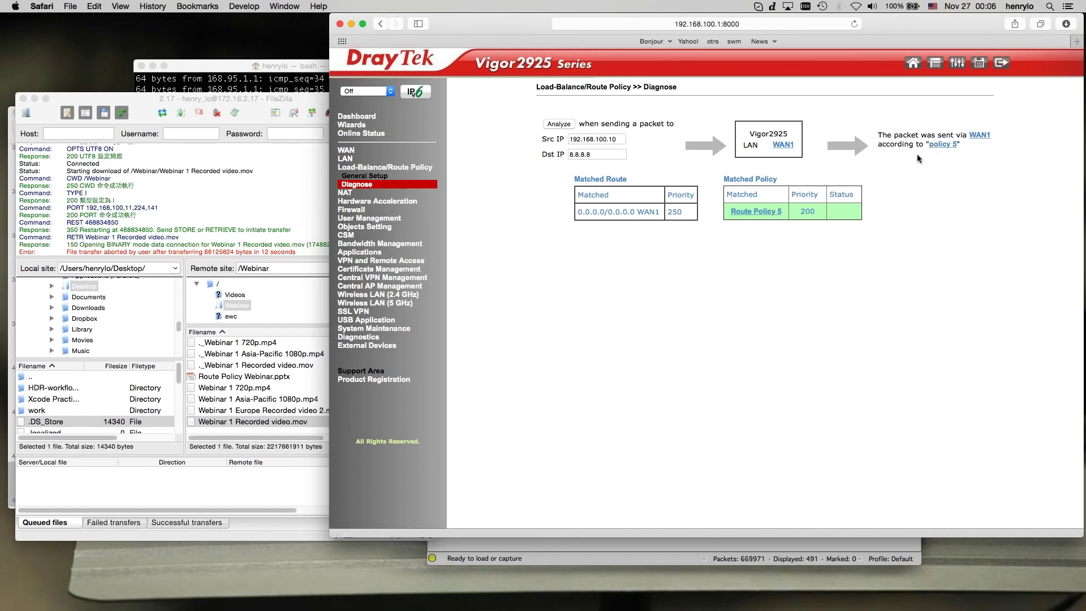
Enable route policy rule 6 in the General Setup rule list.
click(772, 212)
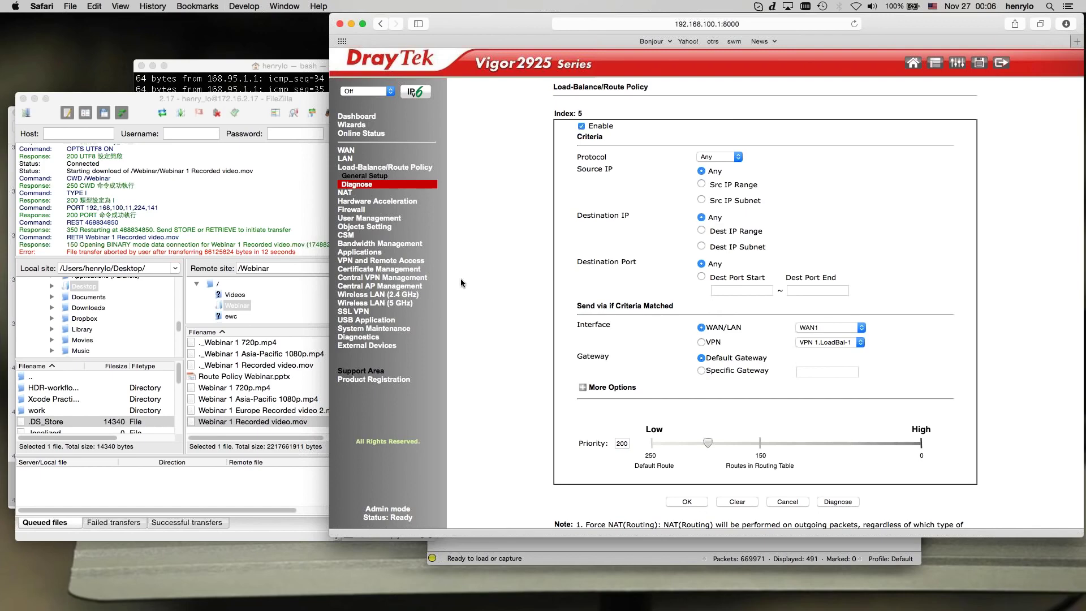
click(589, 168)
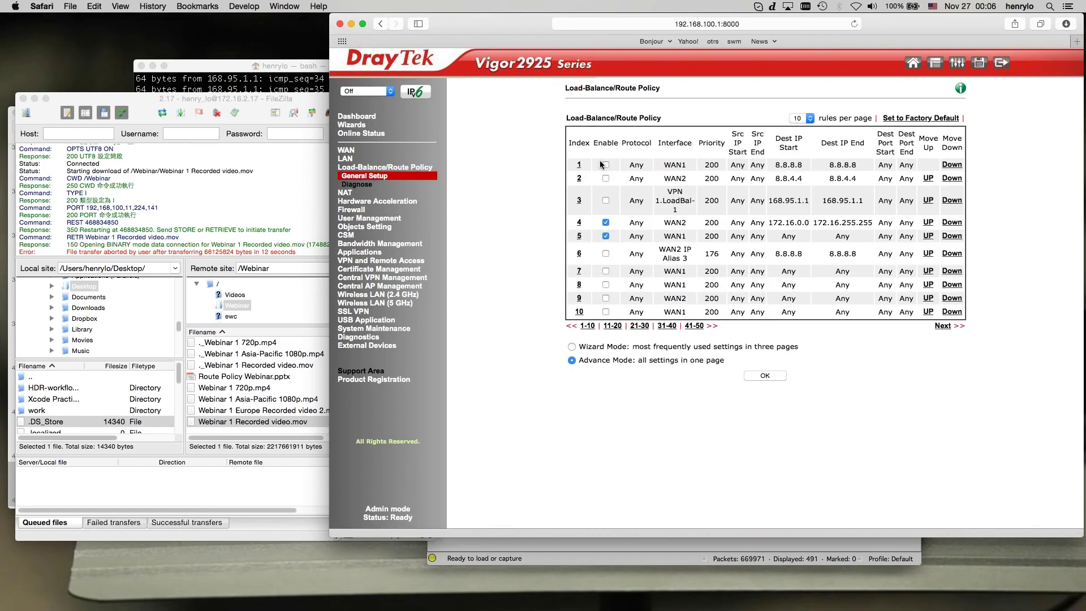
click(606, 254)
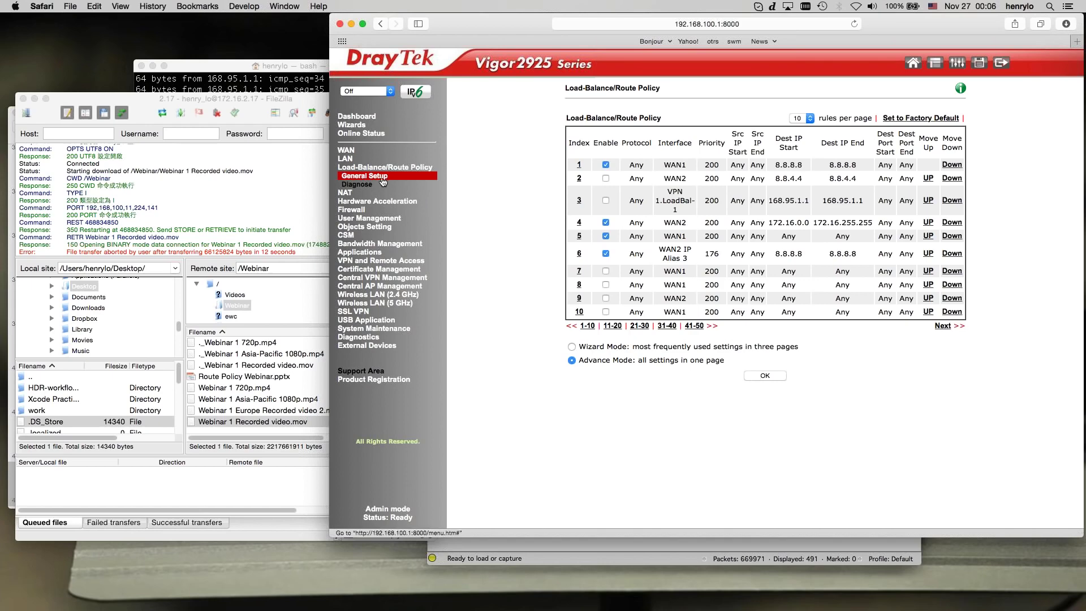
Re-run Diagnose for 192.168.100.10 to 8.8.8.8 and open the matched policy 6.
click(365, 184)
click(588, 154)
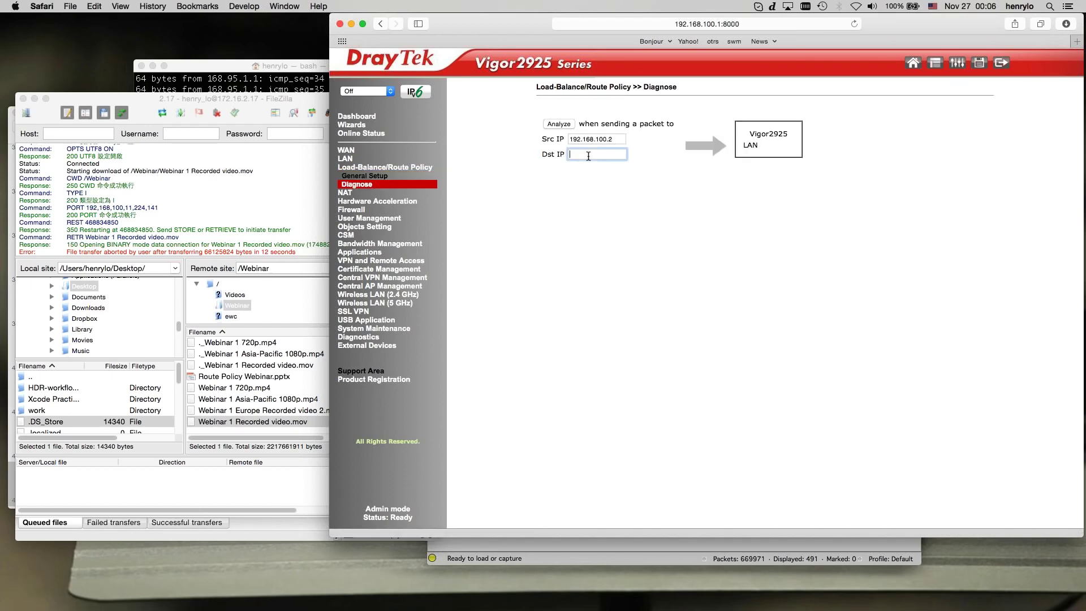
text(8.8.8.8)
click(616, 138)
text(10)
click(557, 123)
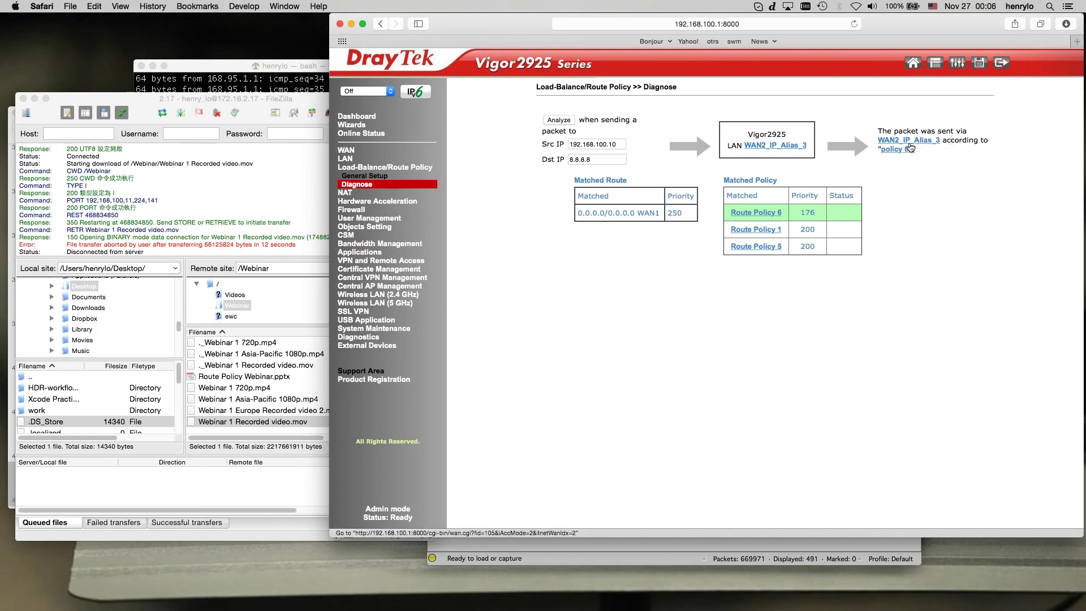
click(762, 212)
Confirm rule 6 uses interface 3-1.1.1.102 and run its sample-packet Diagnose.
click(827, 342)
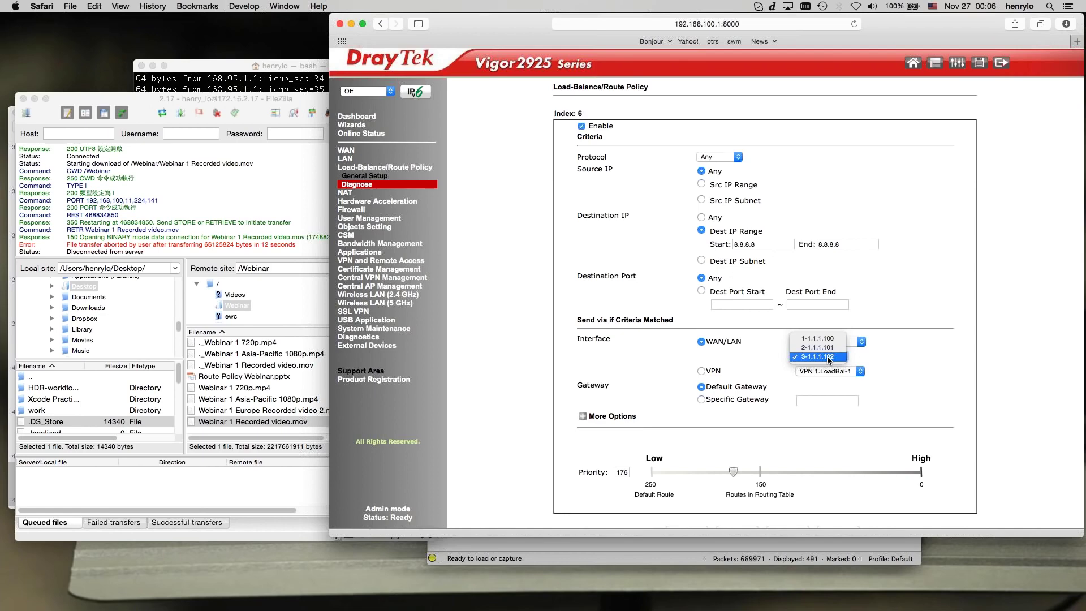
click(828, 359)
scroll(934, 358, down, 3)
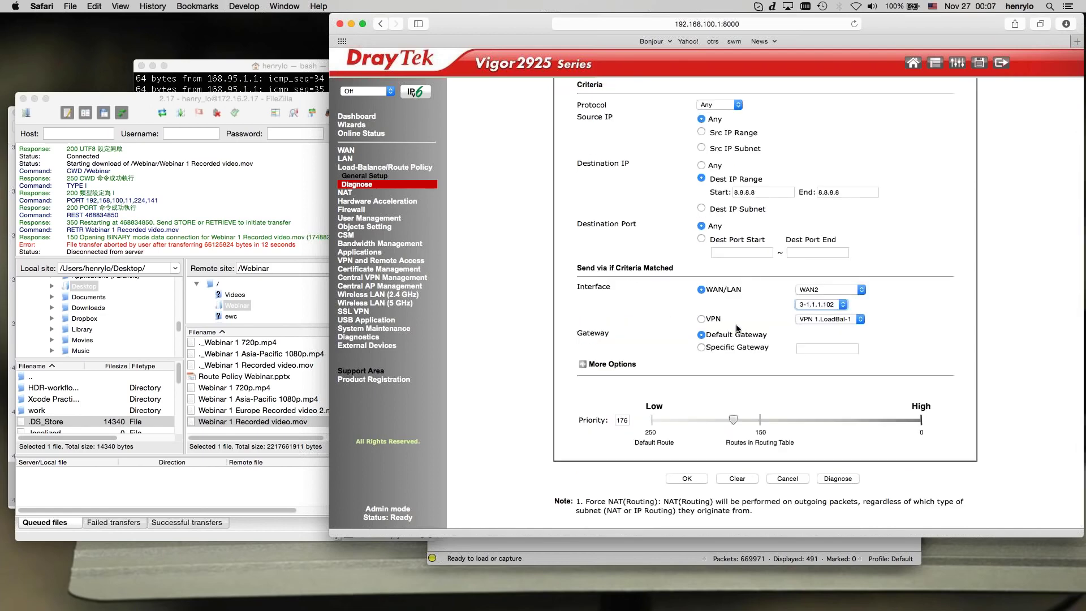
scroll(690, 428, up, 3)
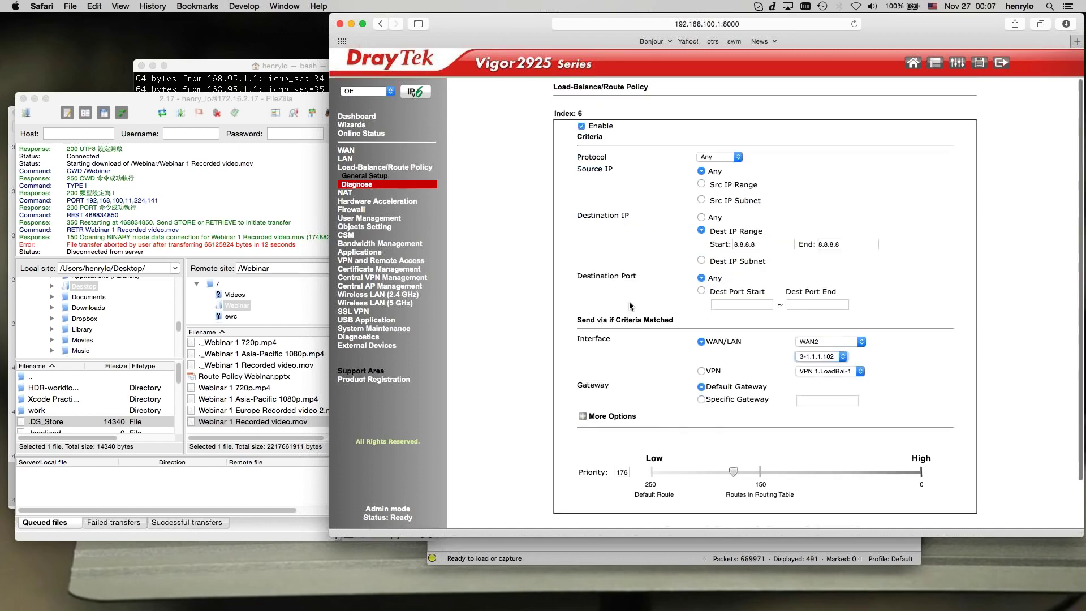
scroll(643, 318, down, 3)
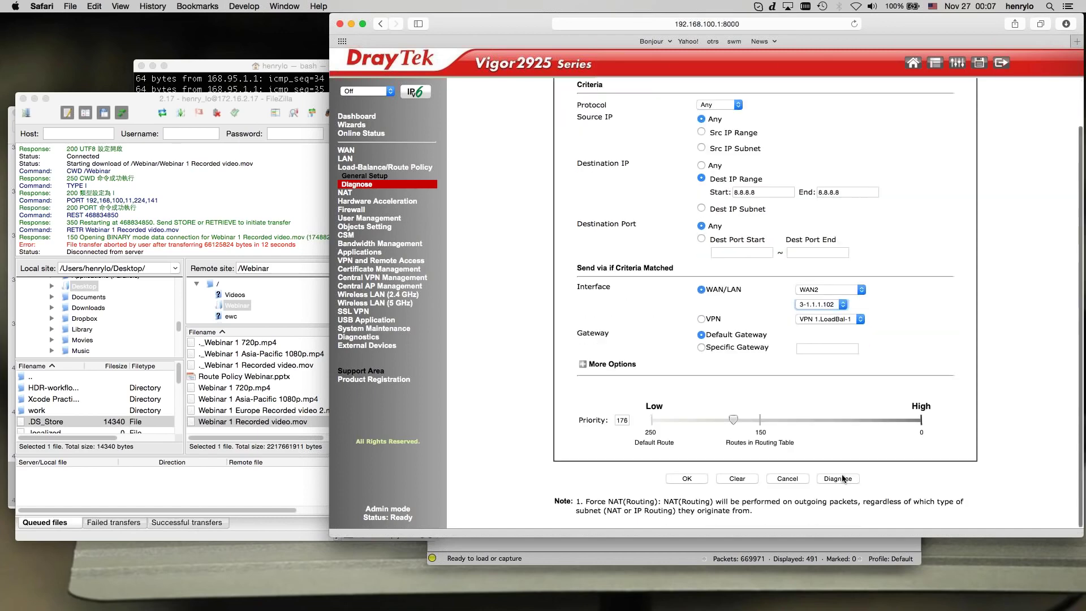
scroll(764, 259, up, 3)
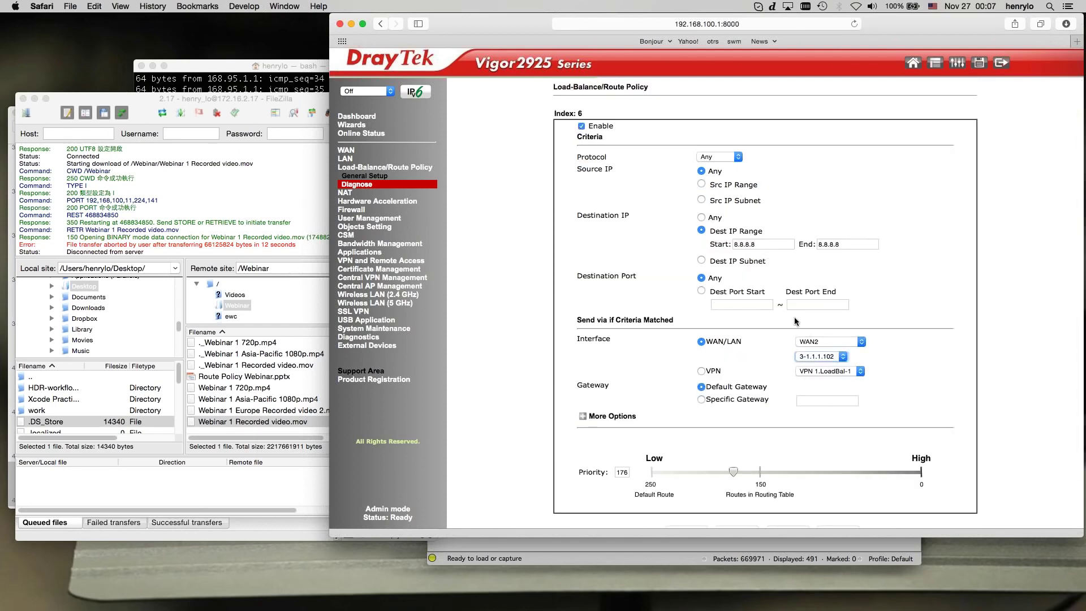
scroll(796, 329, down, 3)
click(837, 478)
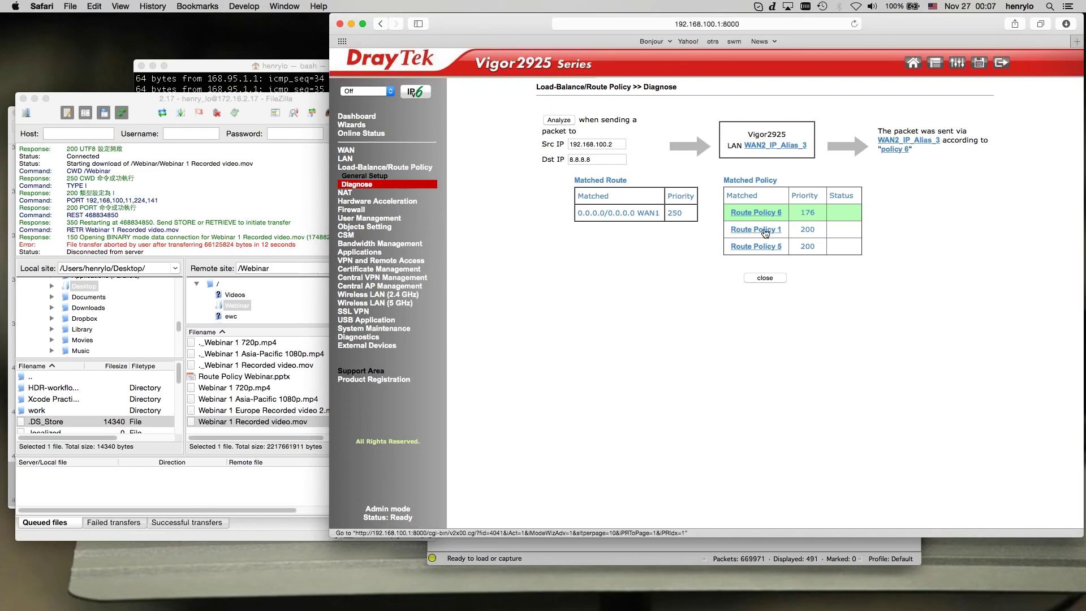
Set rule 5's priority to 166, then diagnose a packet to 8.8.8.8.
click(761, 247)
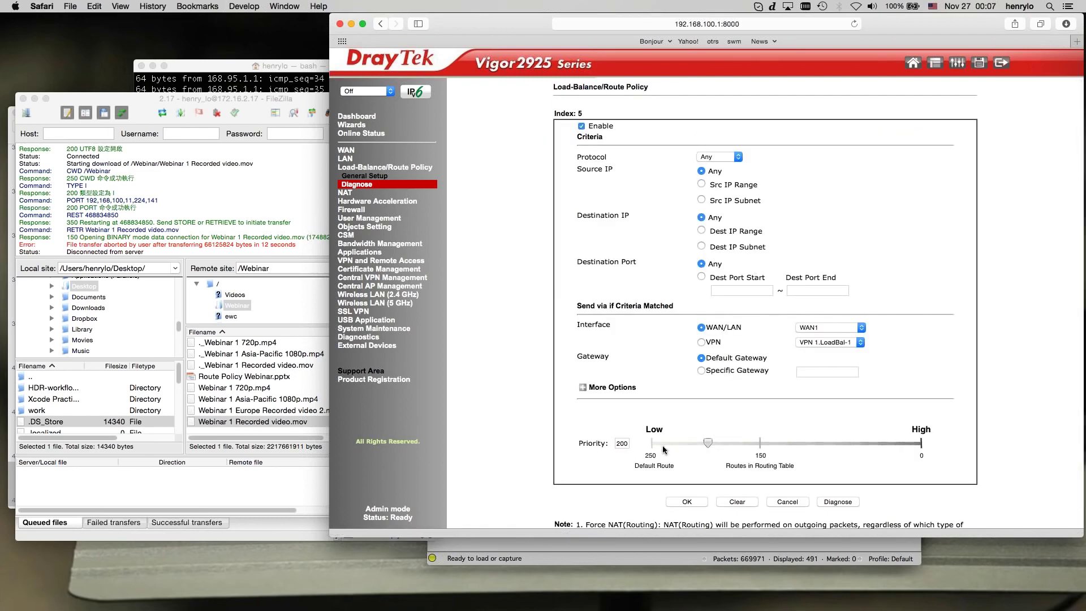
drag(704, 441, 744, 442)
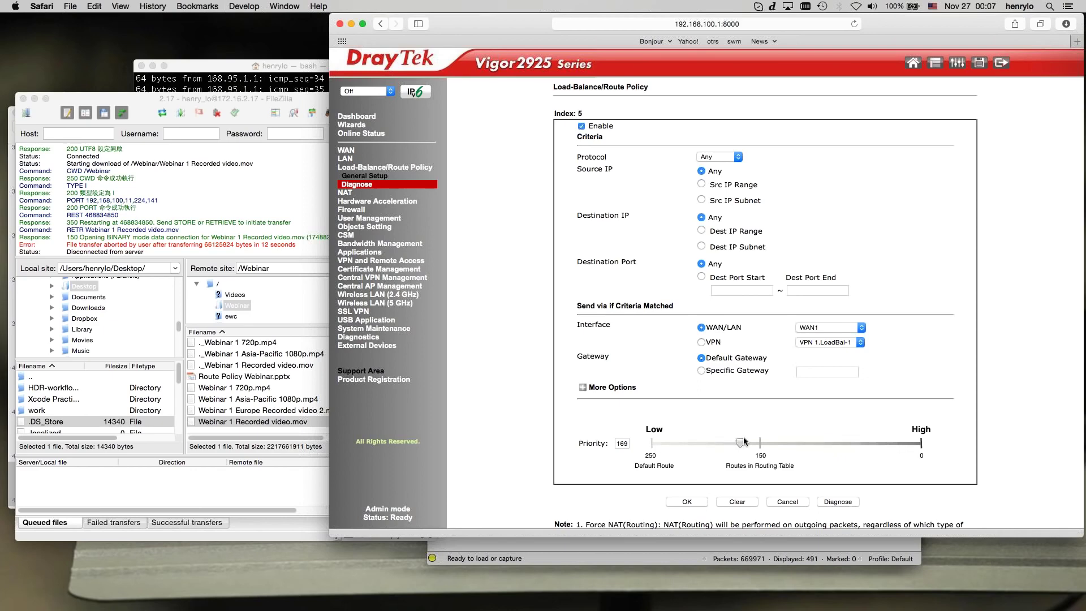
click(695, 501)
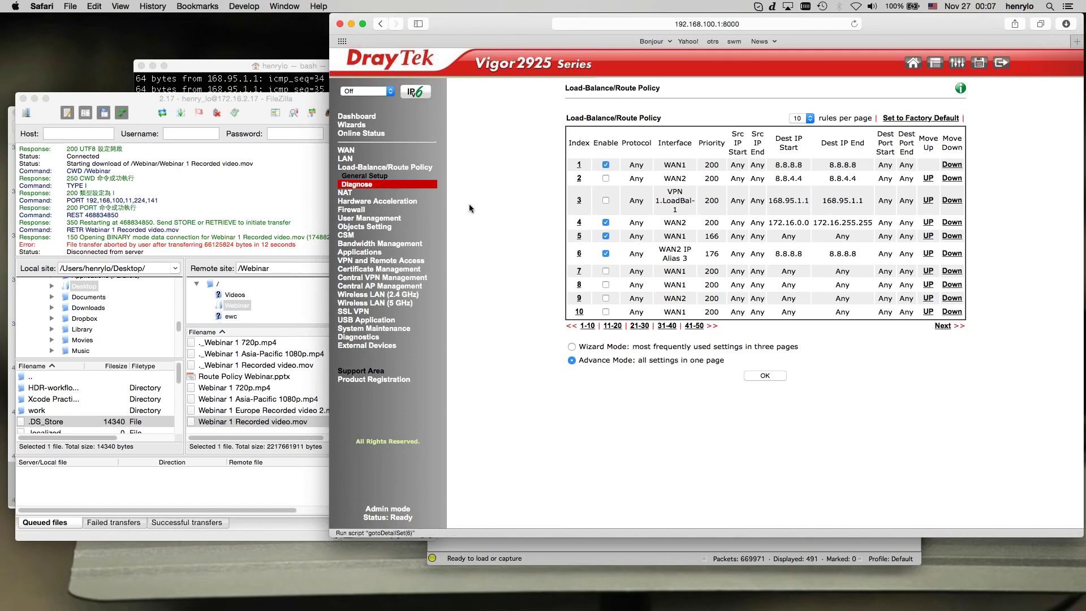
click(358, 185)
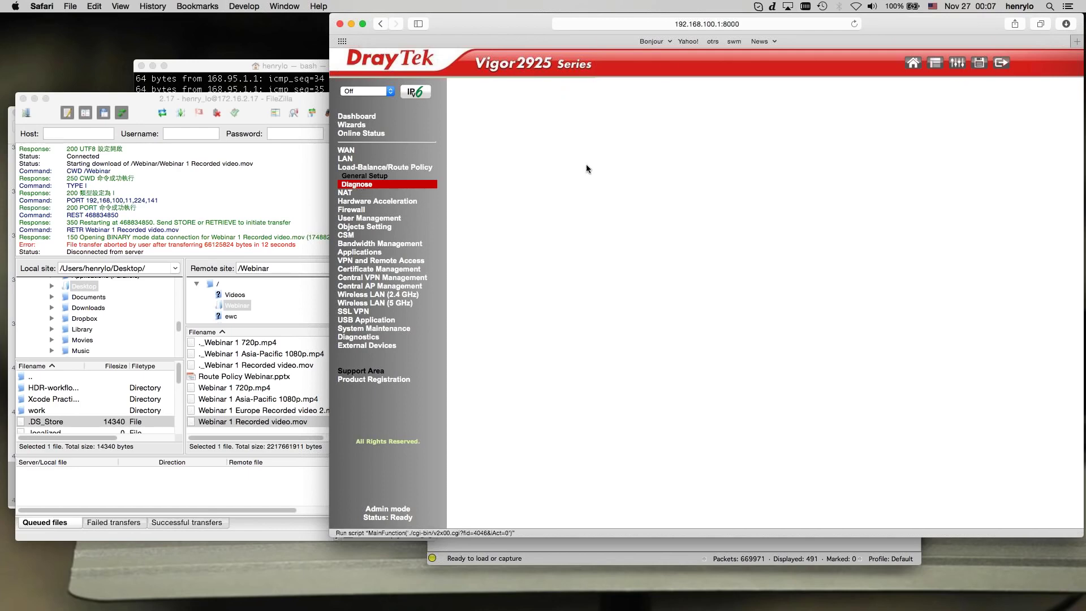
click(596, 154)
text(8.8.8.8)
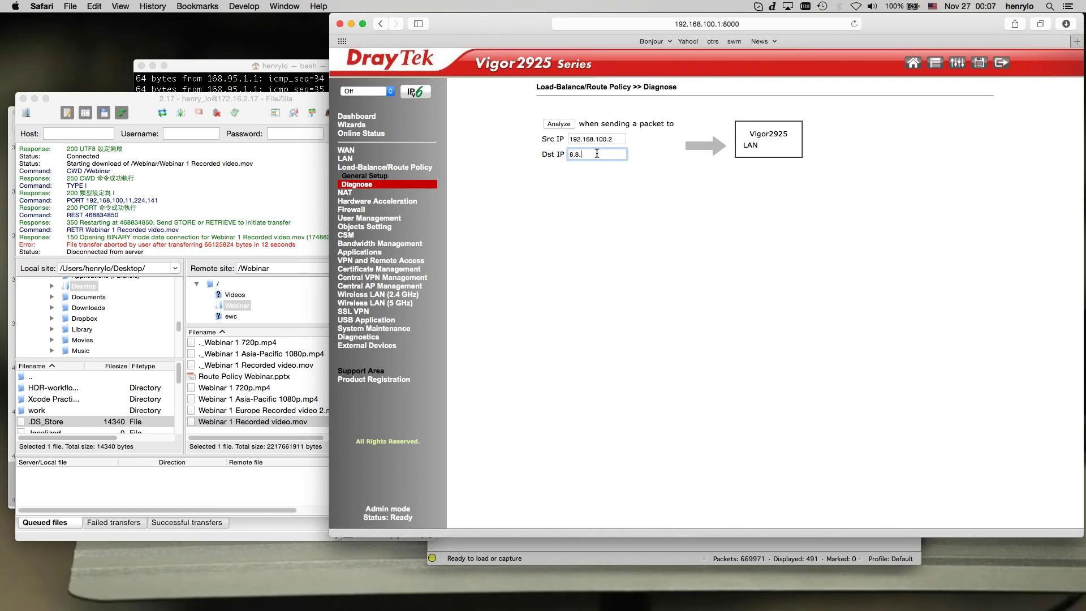
click(570, 123)
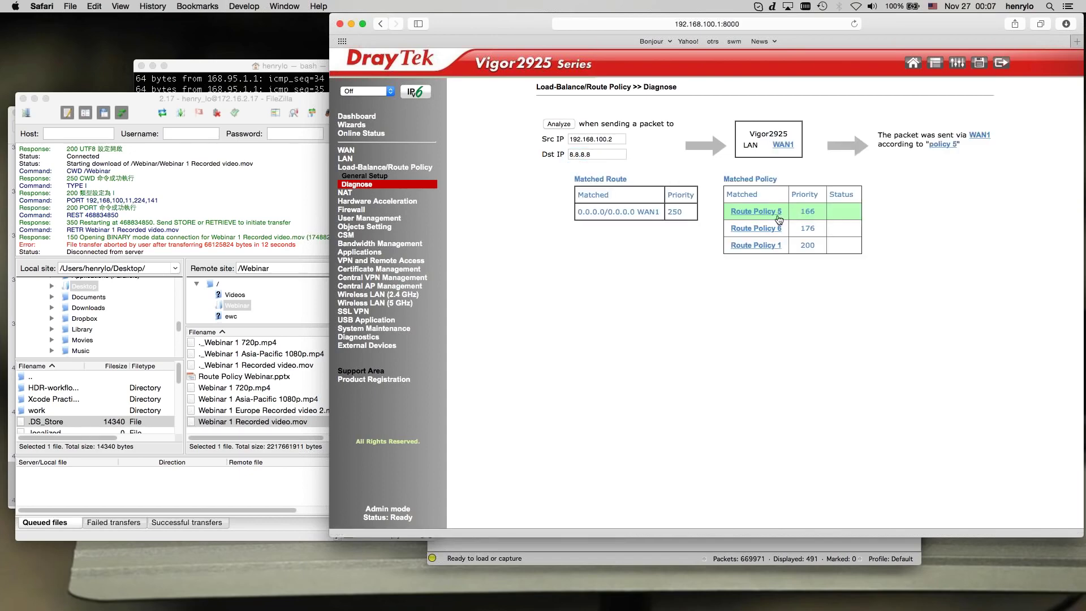
Change rule 5's priority to 142 and save it.
click(757, 211)
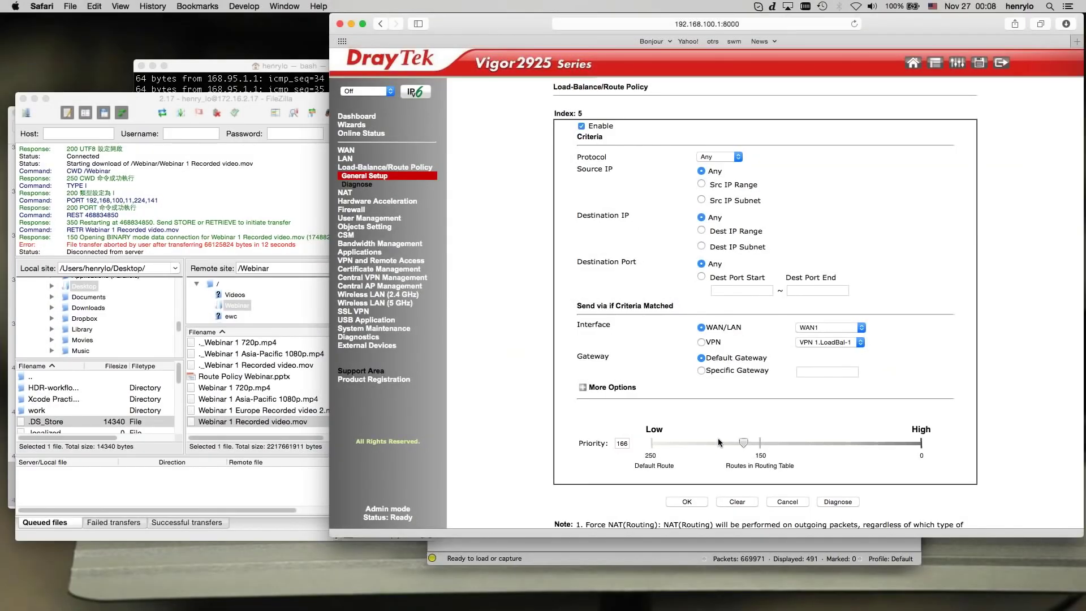
drag(743, 442, 768, 443)
click(694, 500)
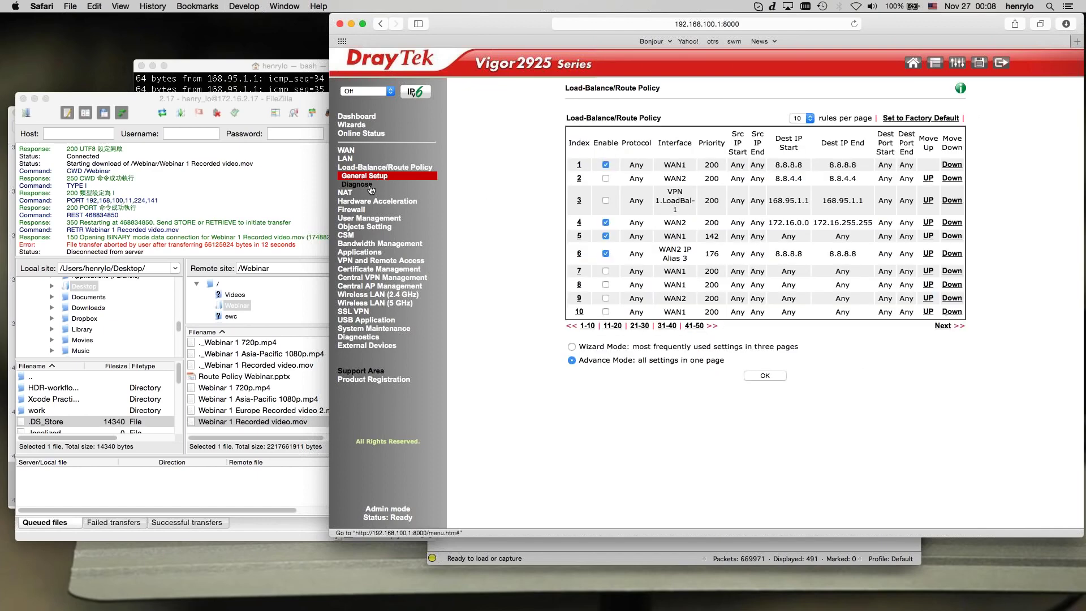
click(370, 187)
Diagnose a packet to 192.168.200.1, noting the LAN2 route's priority of 150.
click(593, 154)
text(192.168)
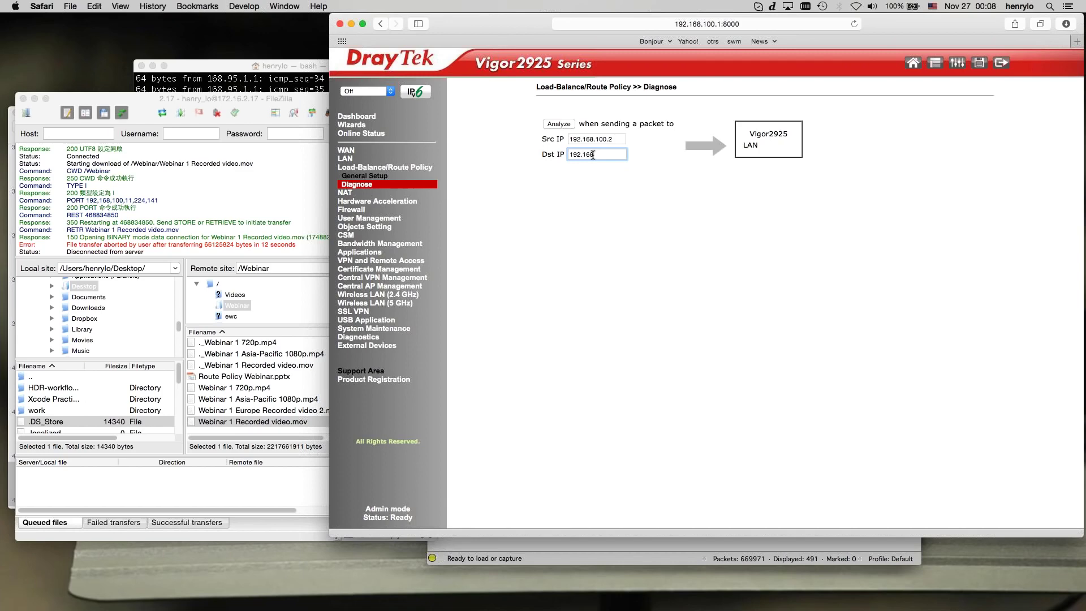
text(.200.1)
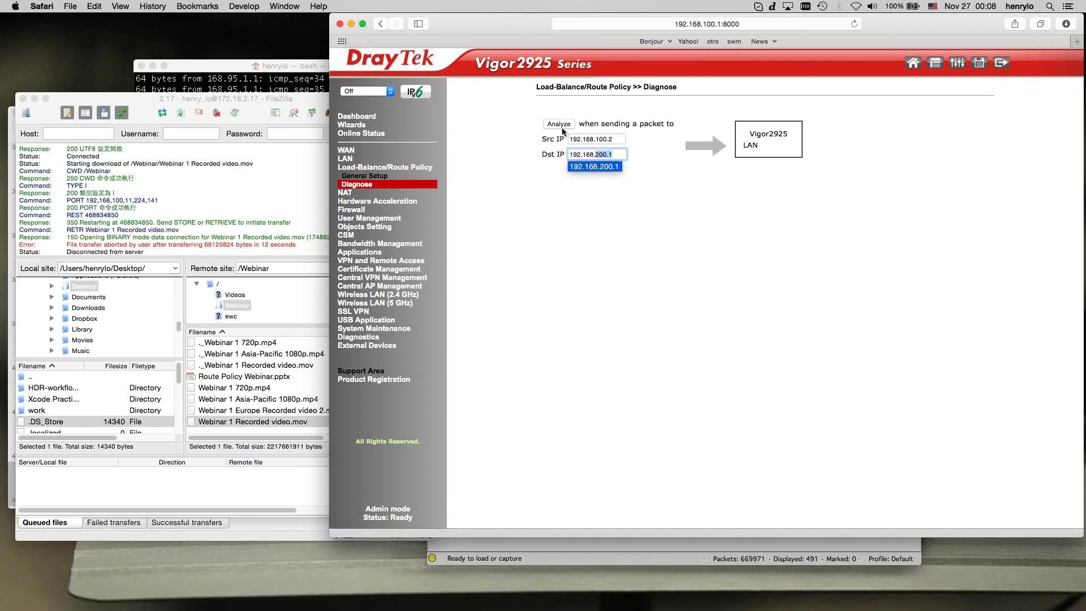
click(561, 127)
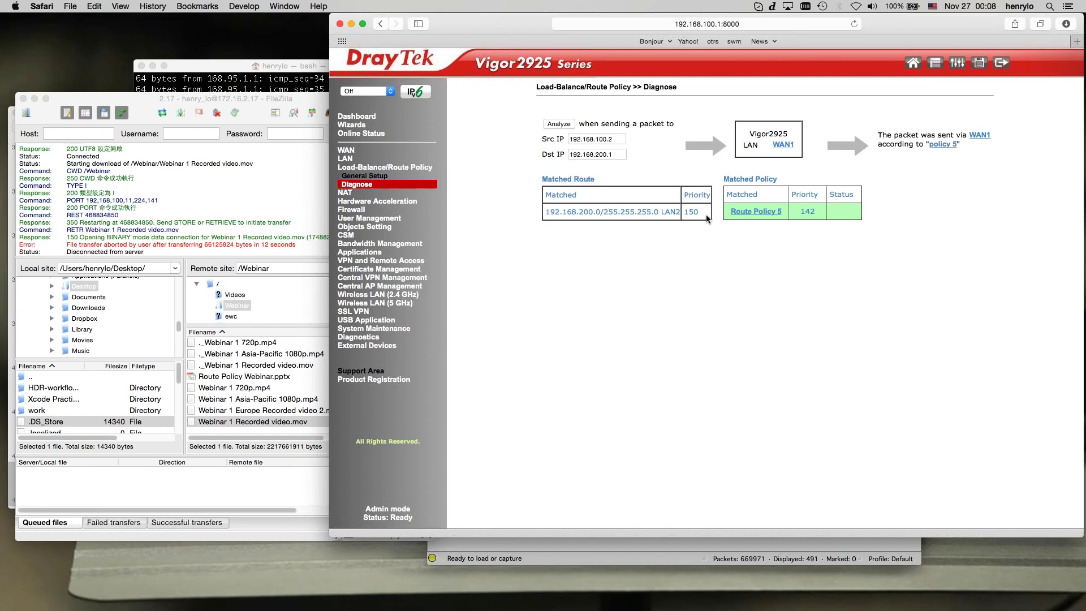
double_click(691, 211)
click(807, 228)
Restore rule 5's priority to 200 and save it.
click(771, 212)
click(652, 438)
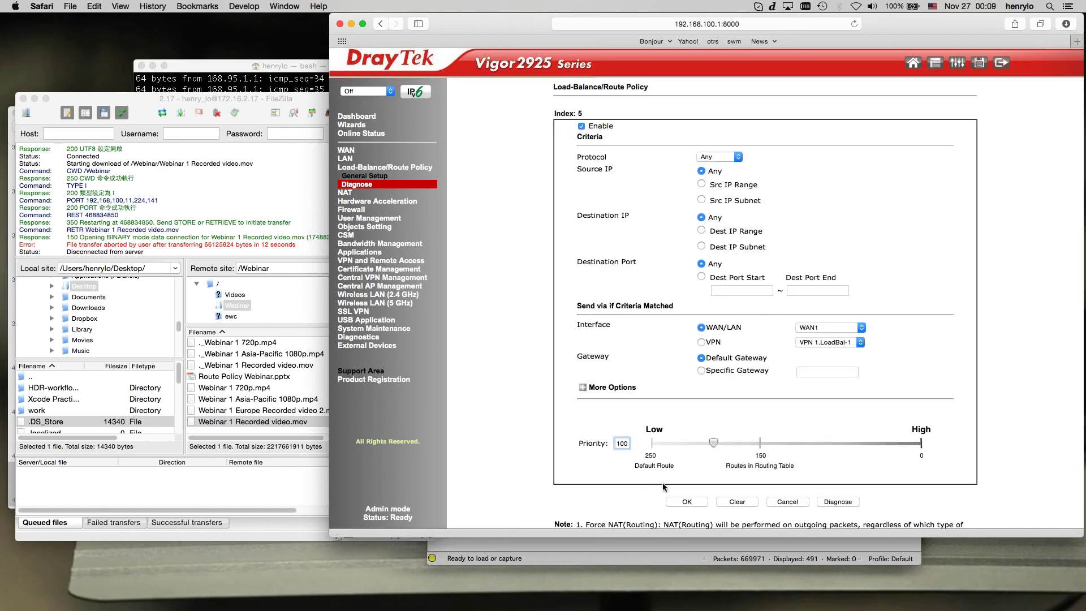
click(685, 501)
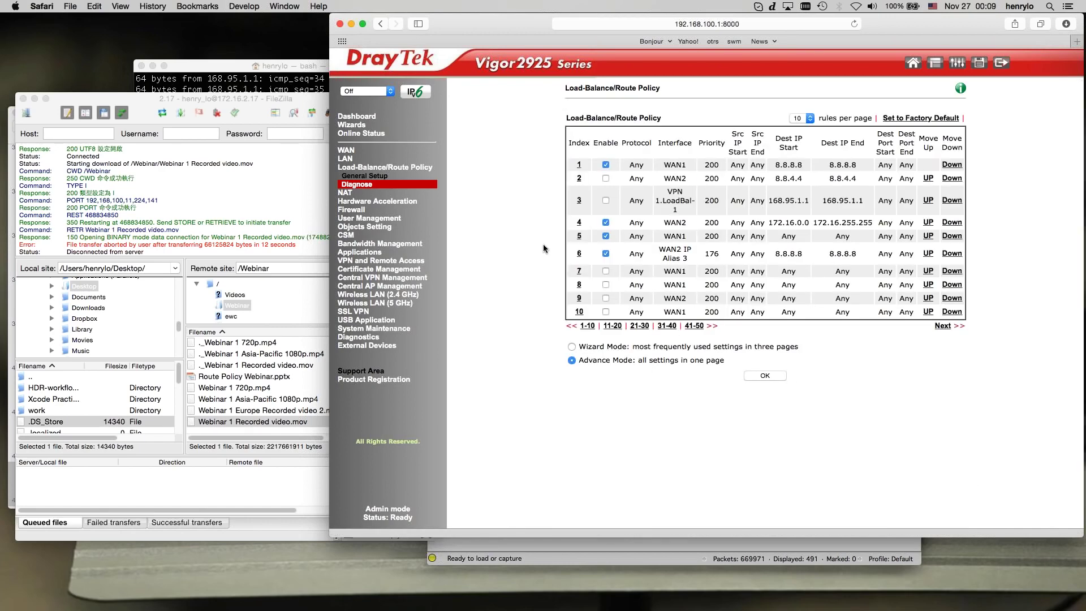
click(356, 184)
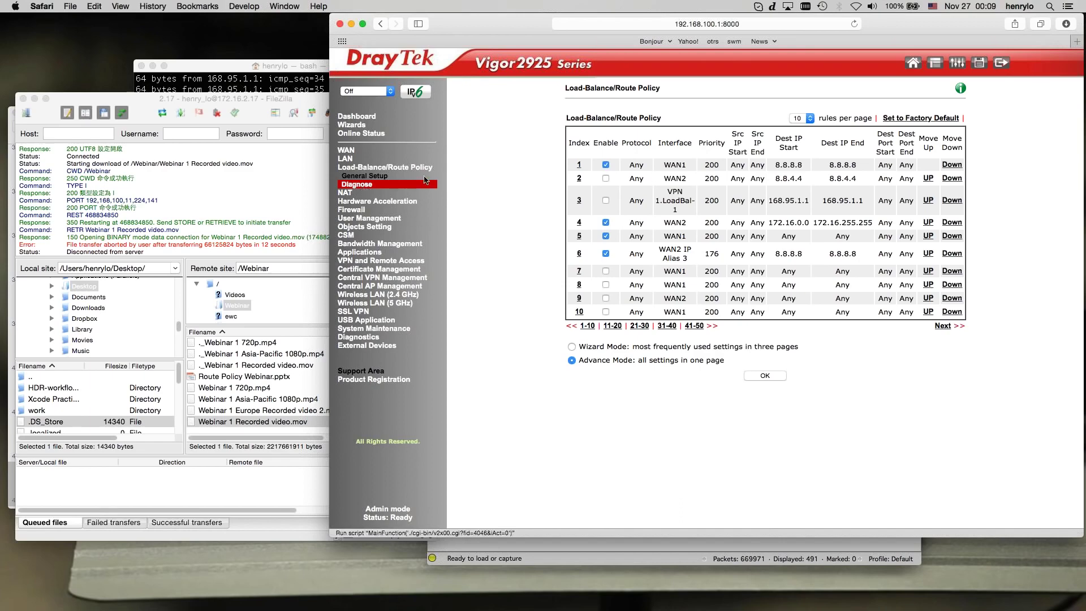
click(589, 150)
Diagnose destination 192.168.200.10, then open rule 1's settings from the policy list.
text(19)
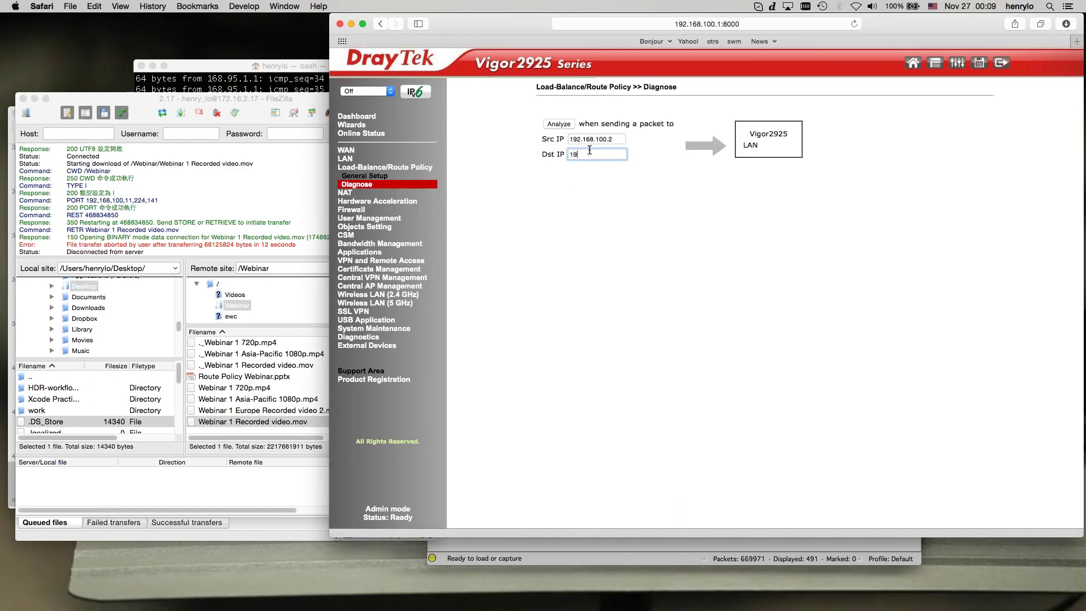
text(2.168.200.10)
click(561, 124)
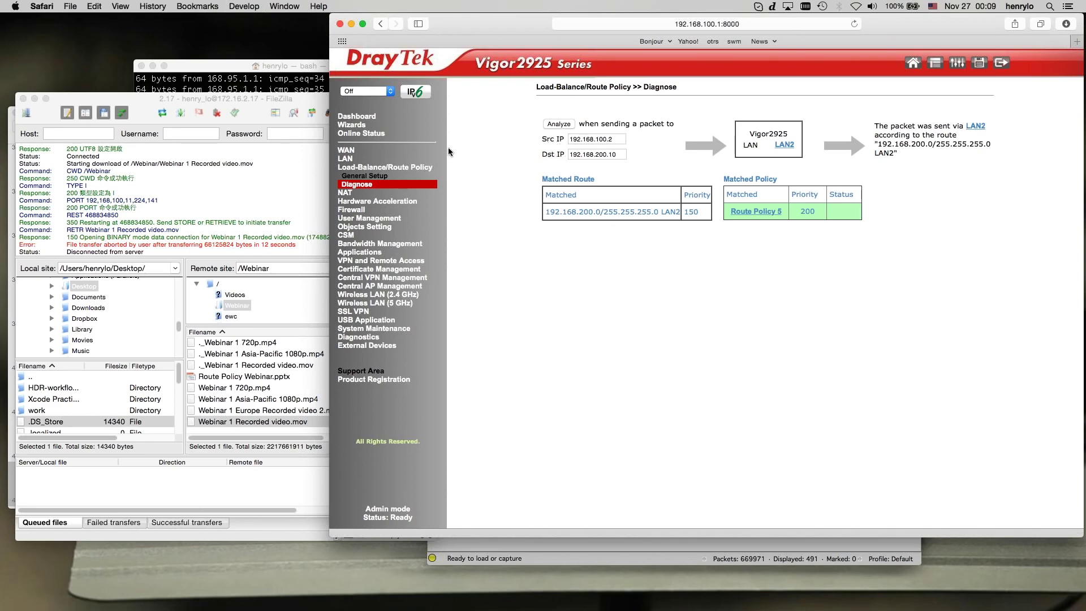
click(367, 175)
click(579, 165)
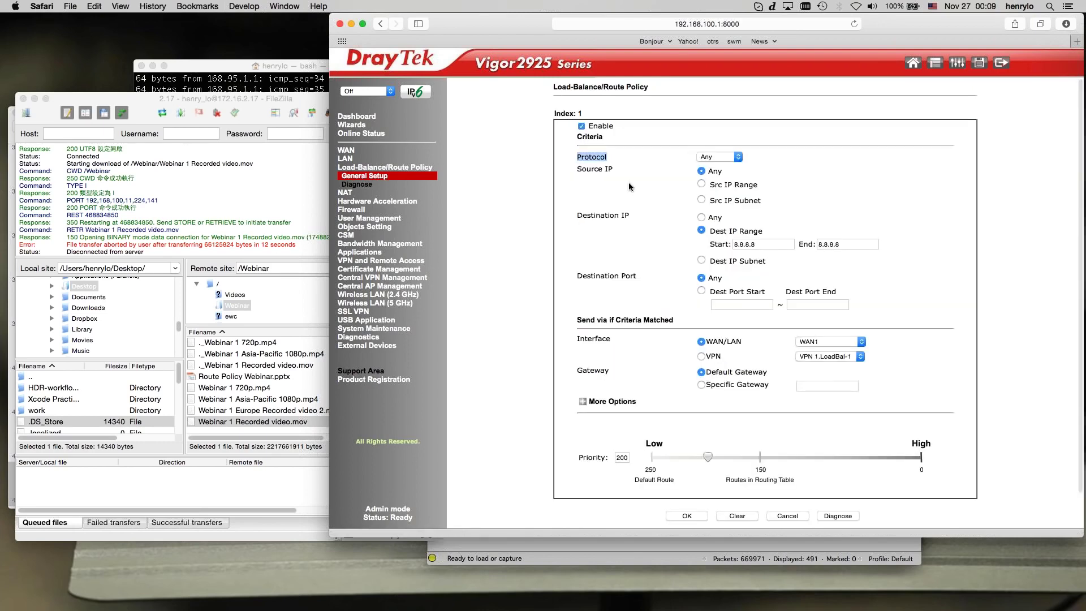
Go to Load-Balance/Route Policy > Diagnose from the sidebar.
click(361, 185)
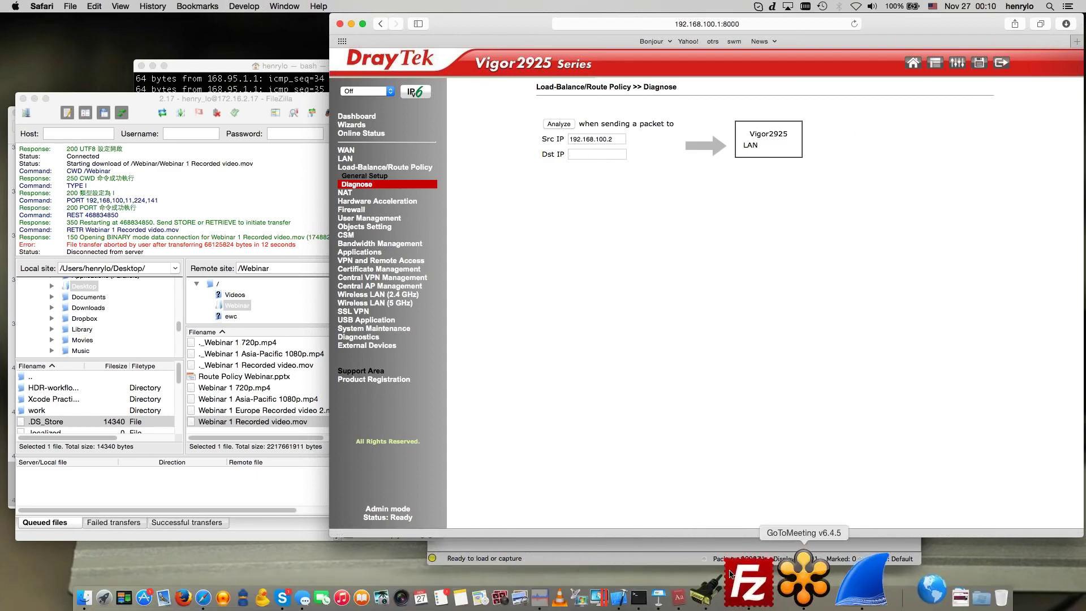
Bring the Route Policy Webinar forward and step from slide 42 to slide 43.
click(735, 570)
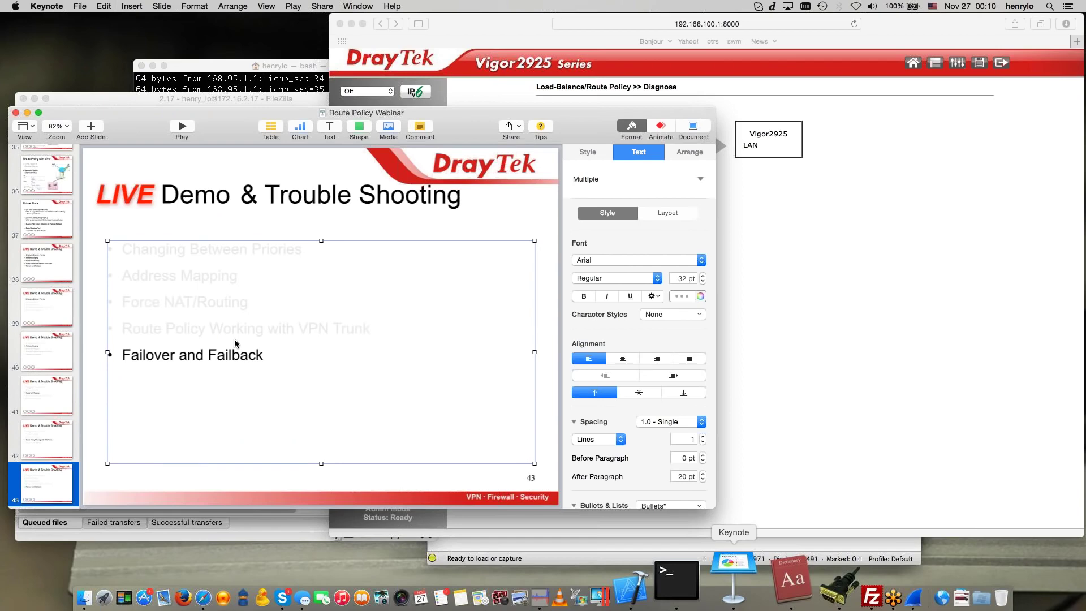
click(38, 485)
click(50, 446)
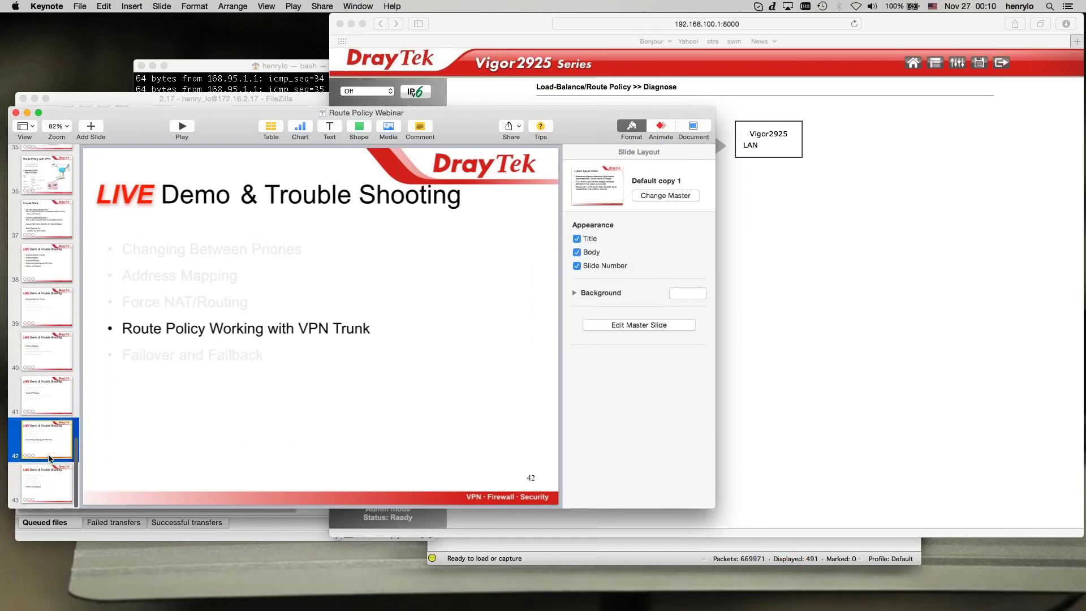
key(Down)
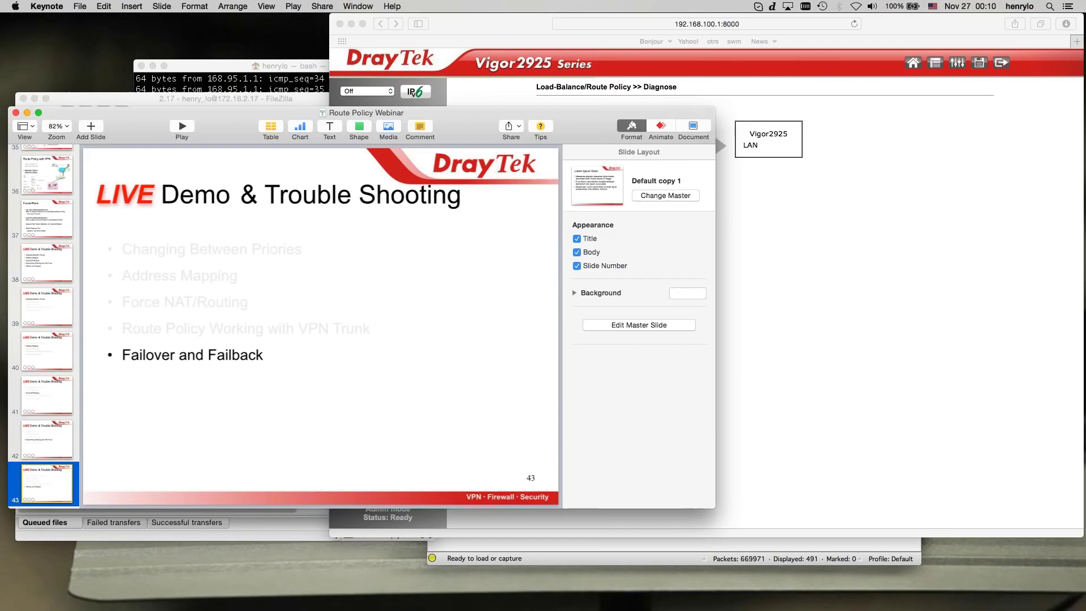